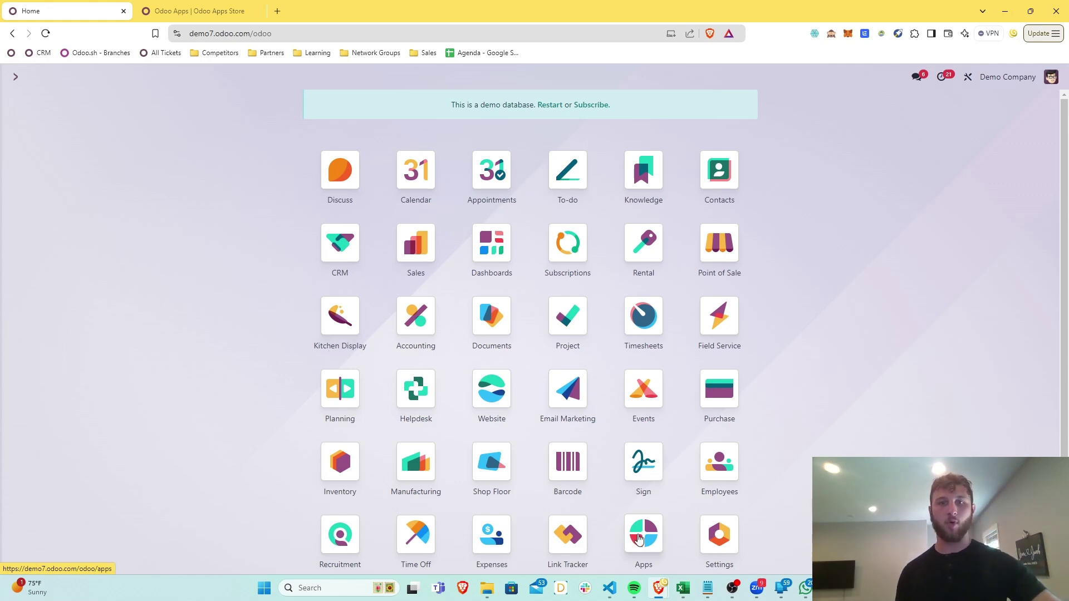
Open the Apps page listing all installable Odoo apps
left_click(640, 539)
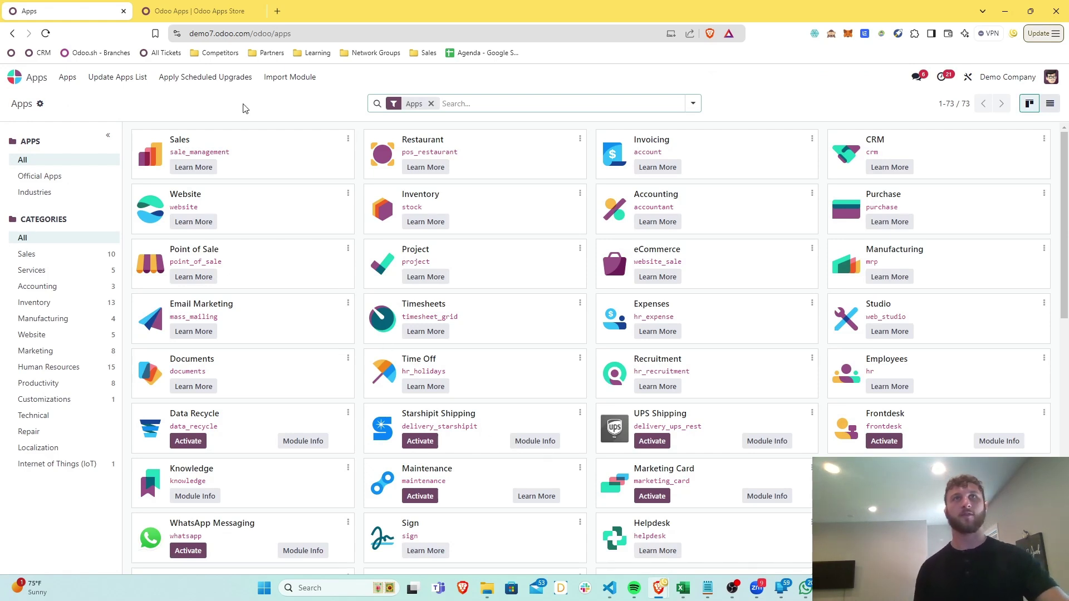
Look over the Odoo Apps Store tab, then return to the database's home screen
left_click(194, 11)
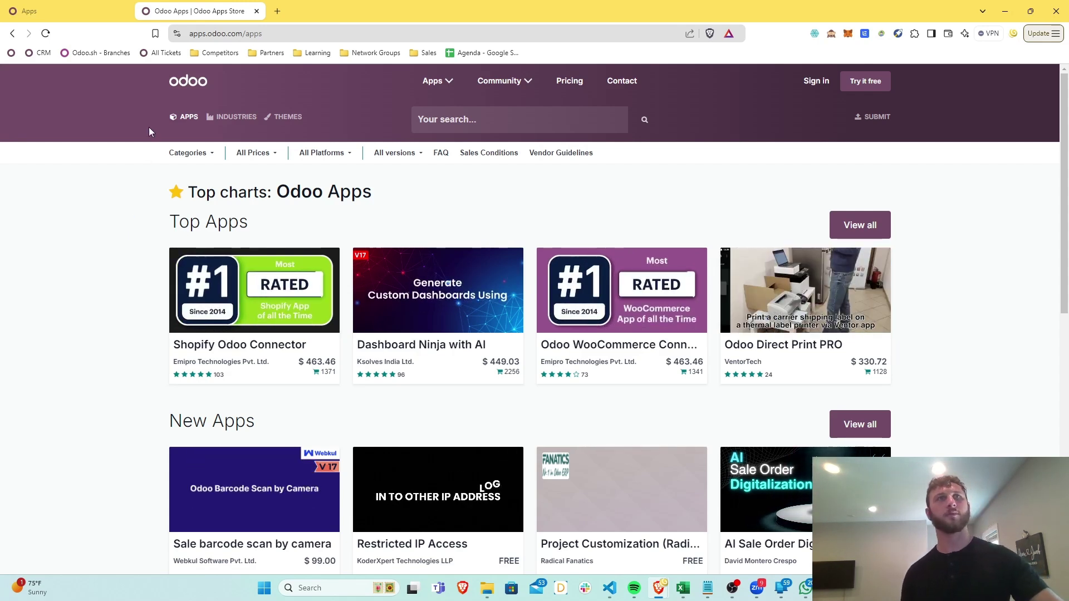
left_click(78, 24)
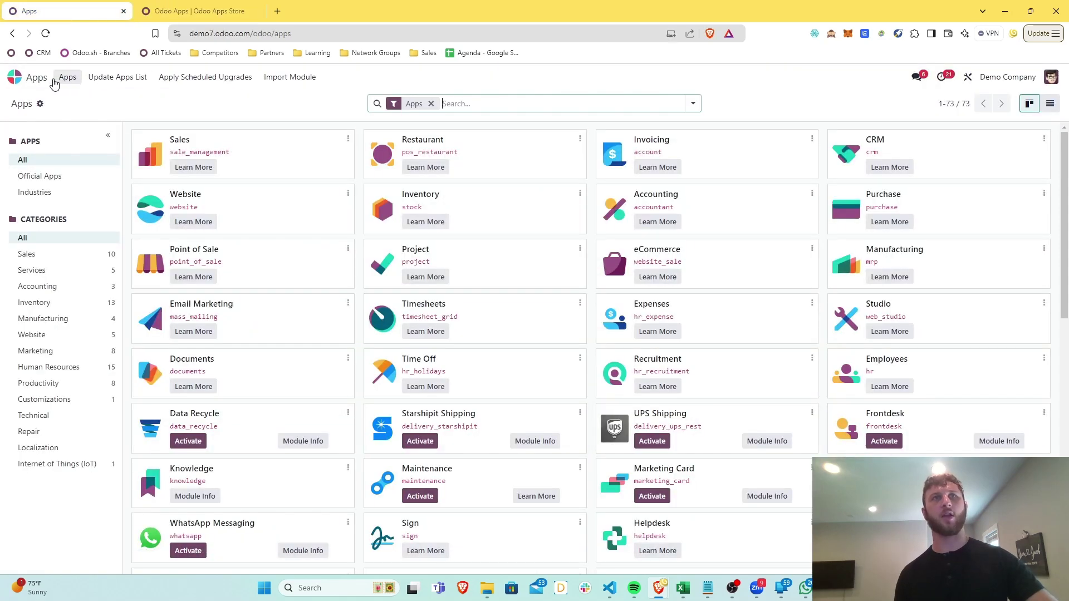
left_click(17, 78)
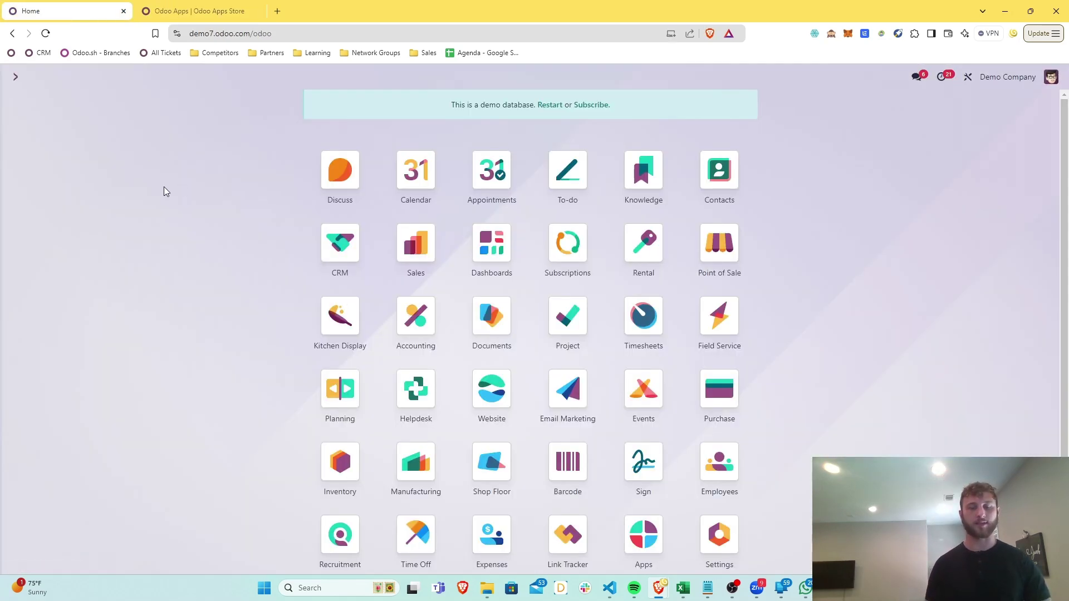
Scroll the home screen and launch the Dashboards app
scroll(164, 191, "down", 1)
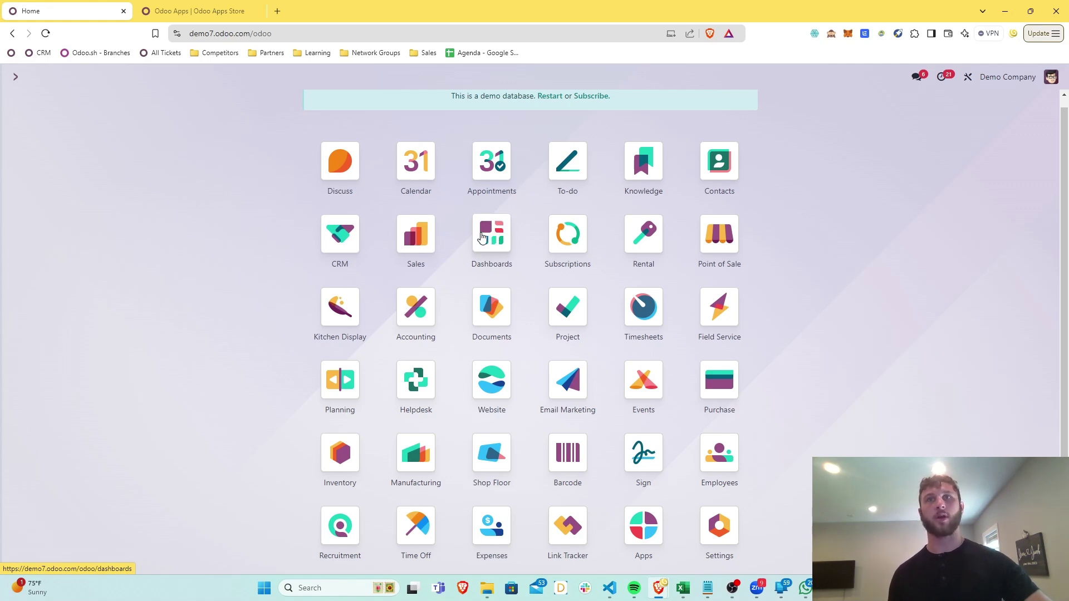
left_click(483, 237)
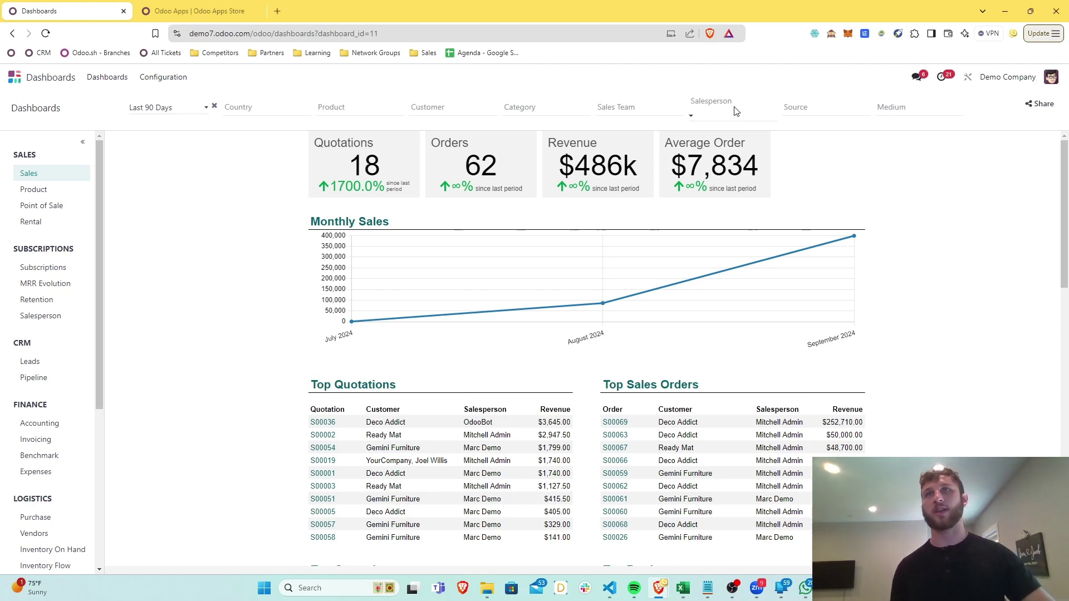
Filter the Sales dashboard to one salesperson, showing 3 quotations and 28 orders
left_click(701, 104)
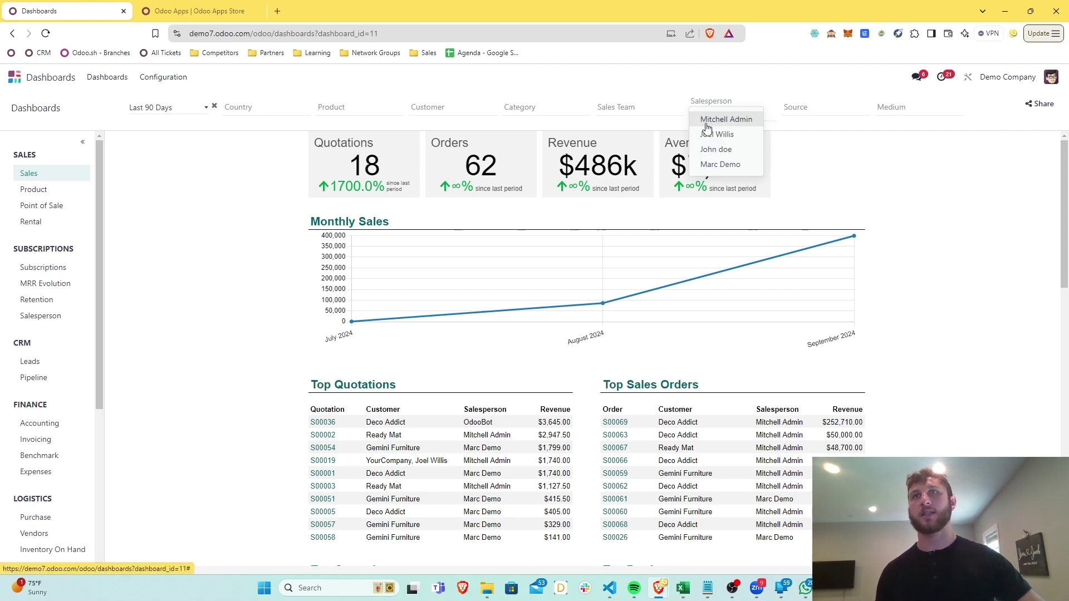
left_click(709, 124)
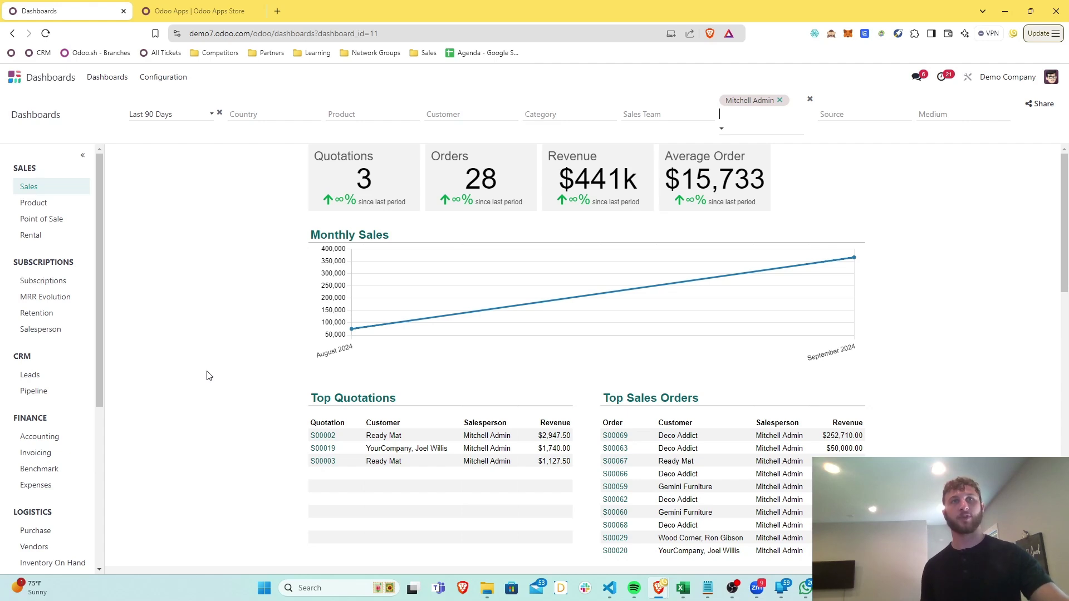
left_click_drag(99, 309, 115, 289)
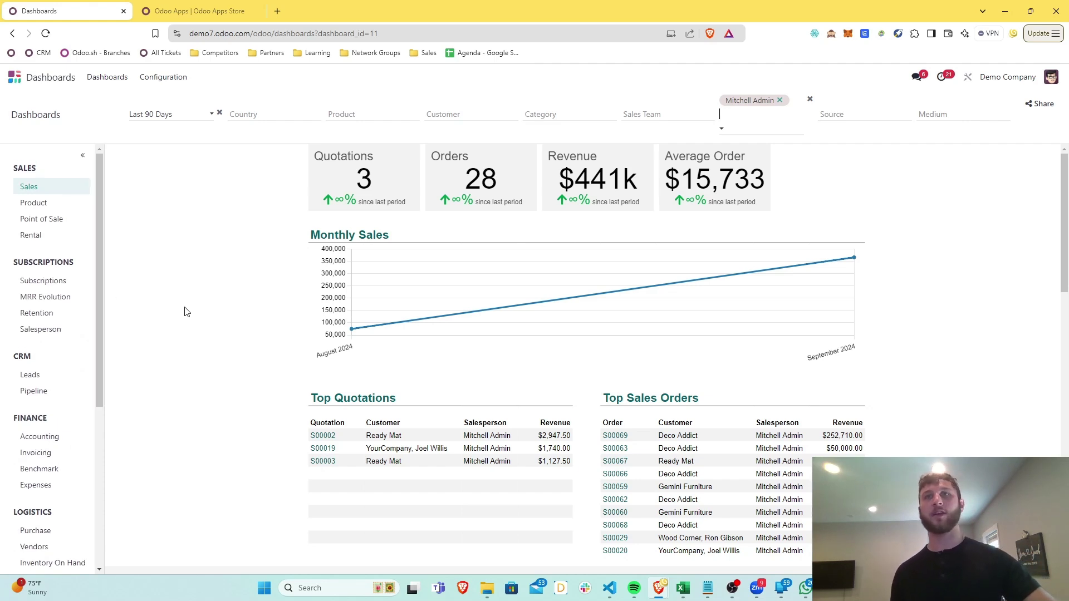
Open the Sales dashboard spreadsheet via Configuration > Dashboards, then return to the dashboard
left_click(177, 81)
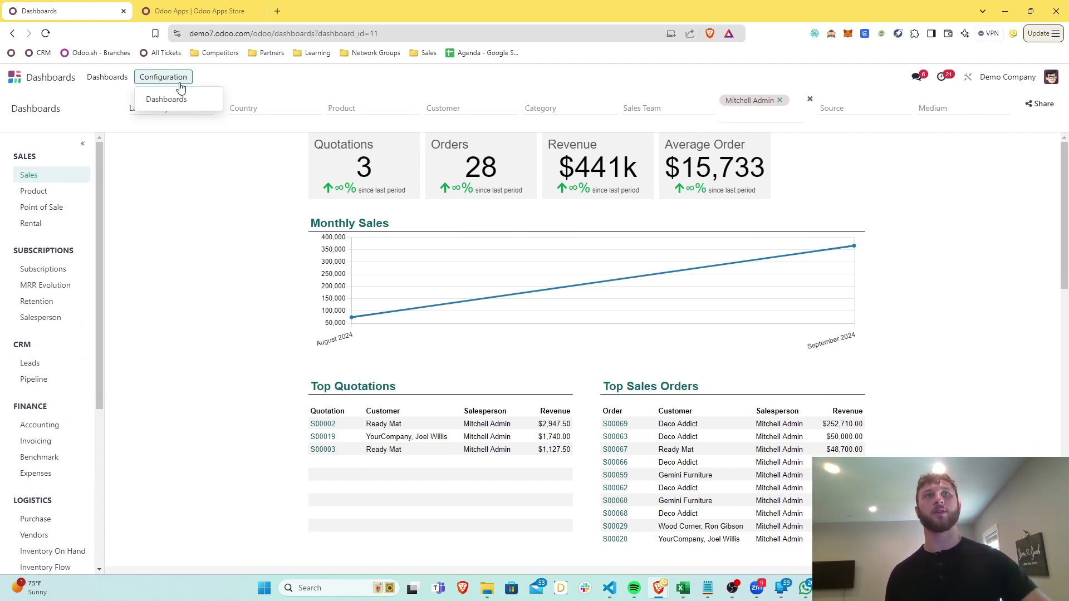
left_click(181, 99)
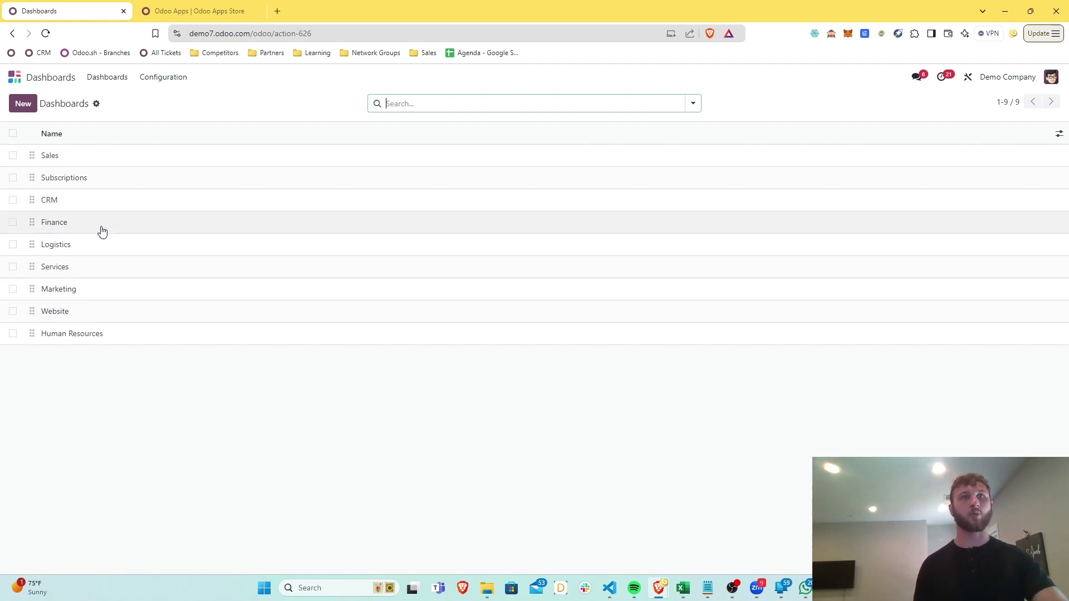
left_click(99, 159)
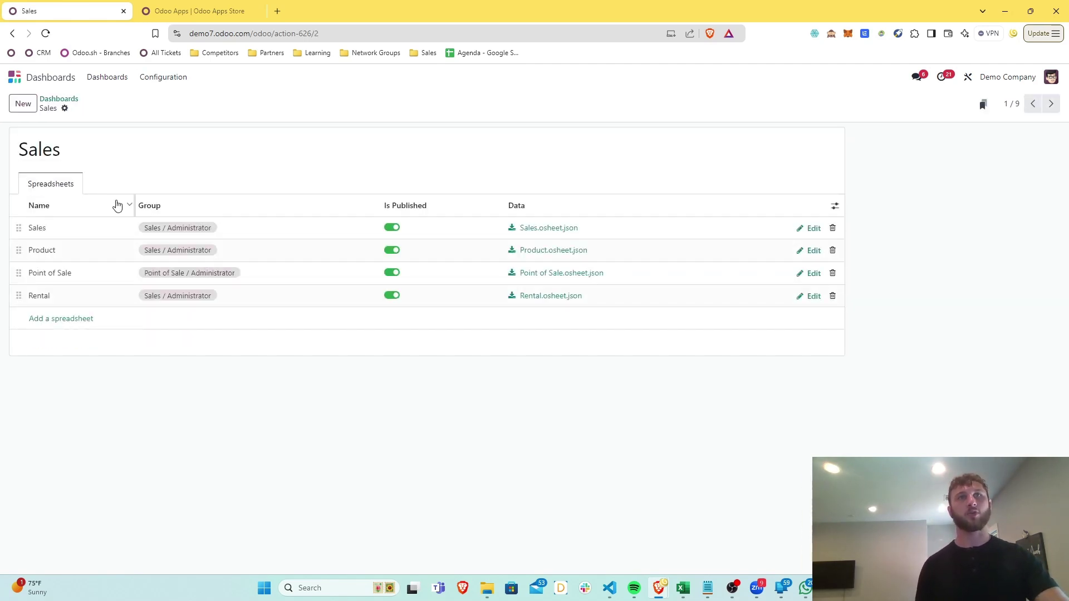
left_click(802, 229)
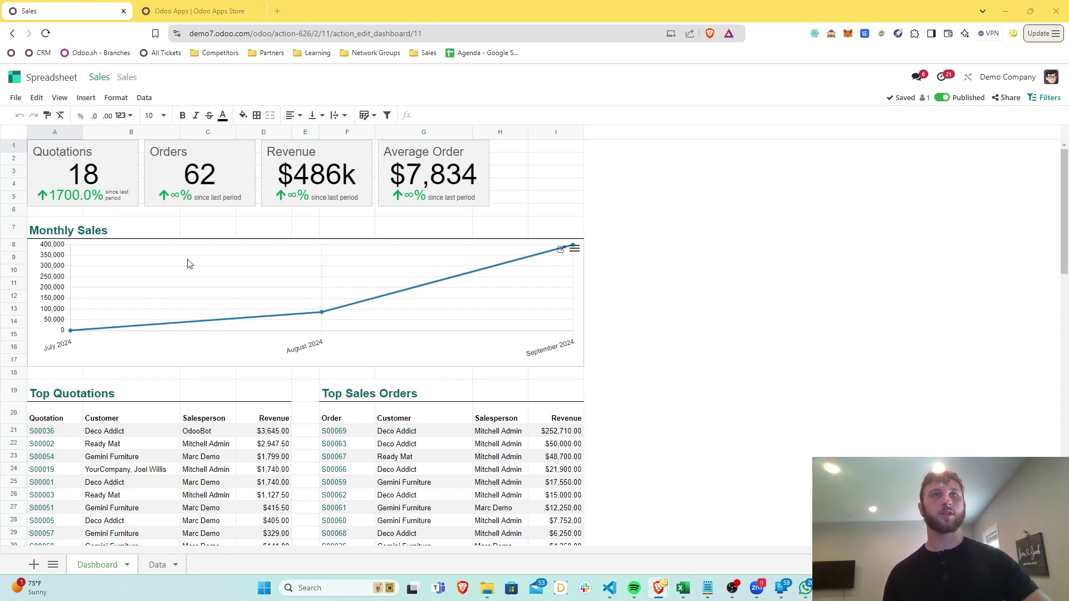
left_click(50, 76)
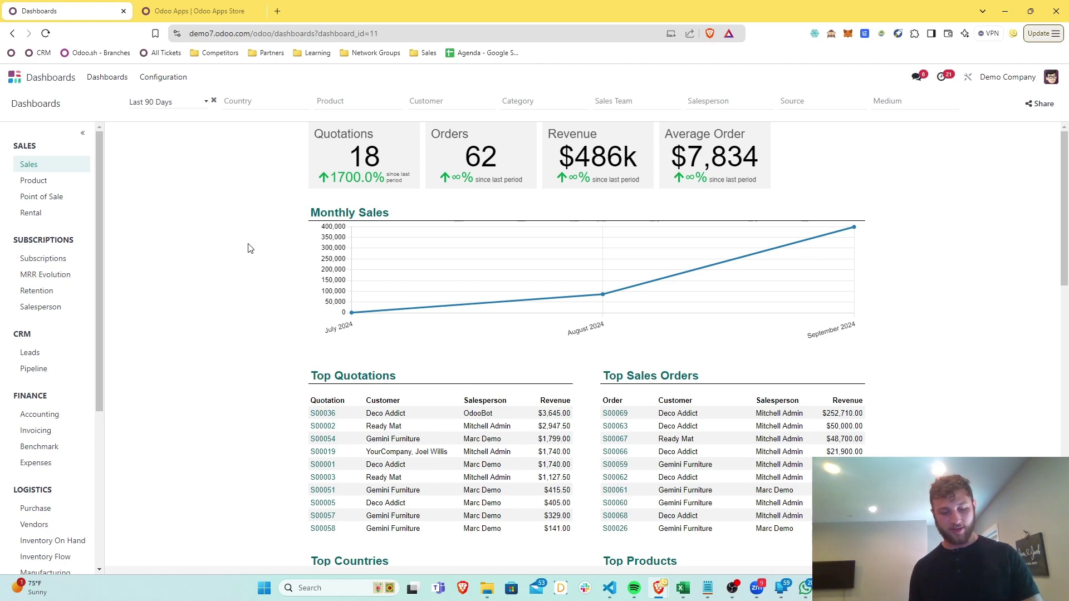
Return home with Alt+H and launch CRM by searching 'cr' in the command palette
key("alt")
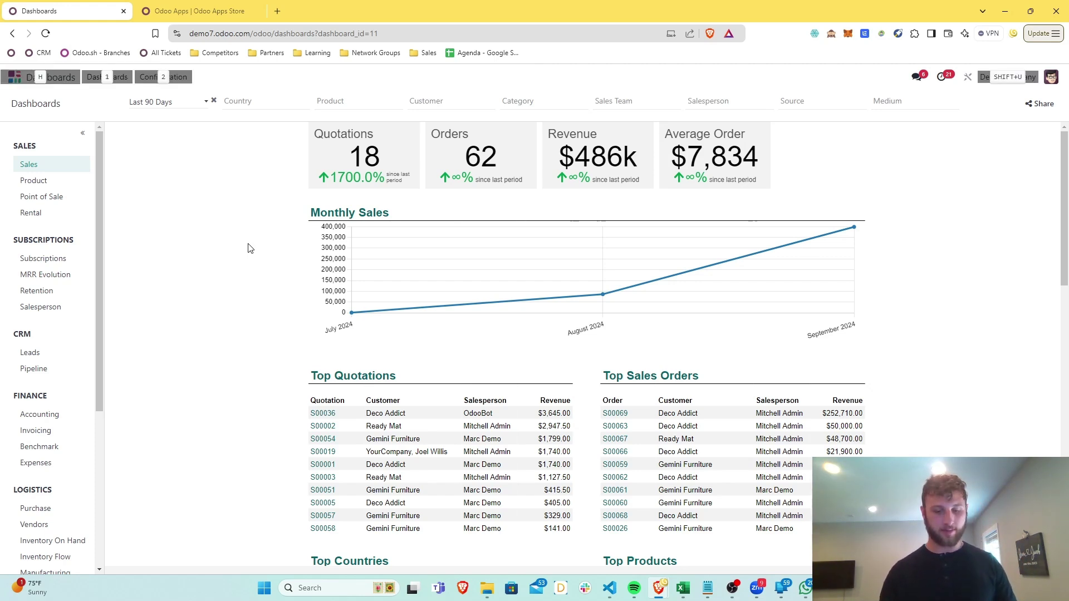
key("alt+h")
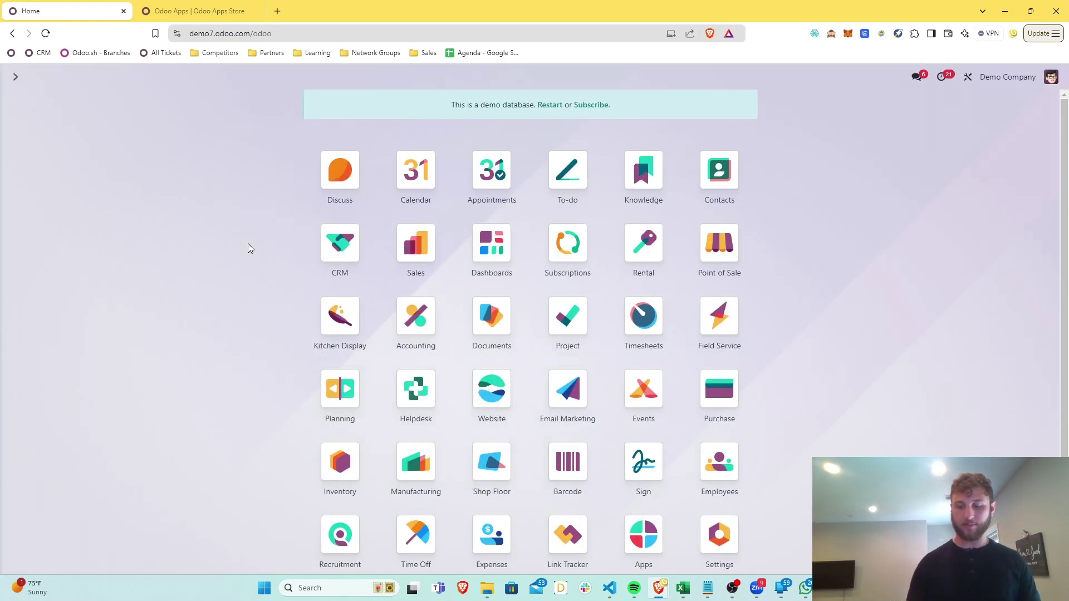
key("slash")
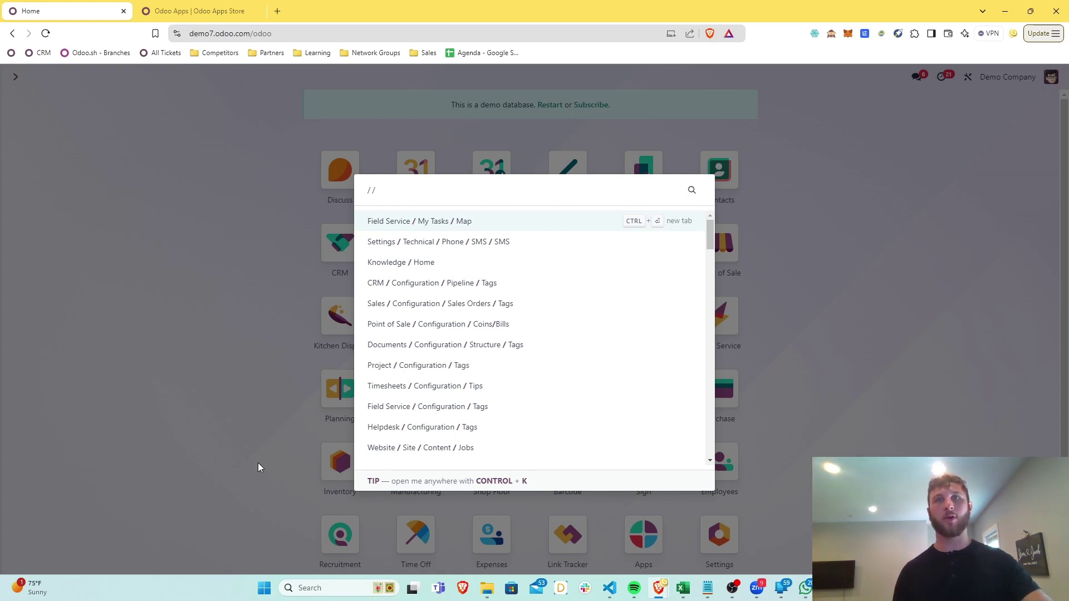
key("BackSpace")
type("cr")
key("Return")
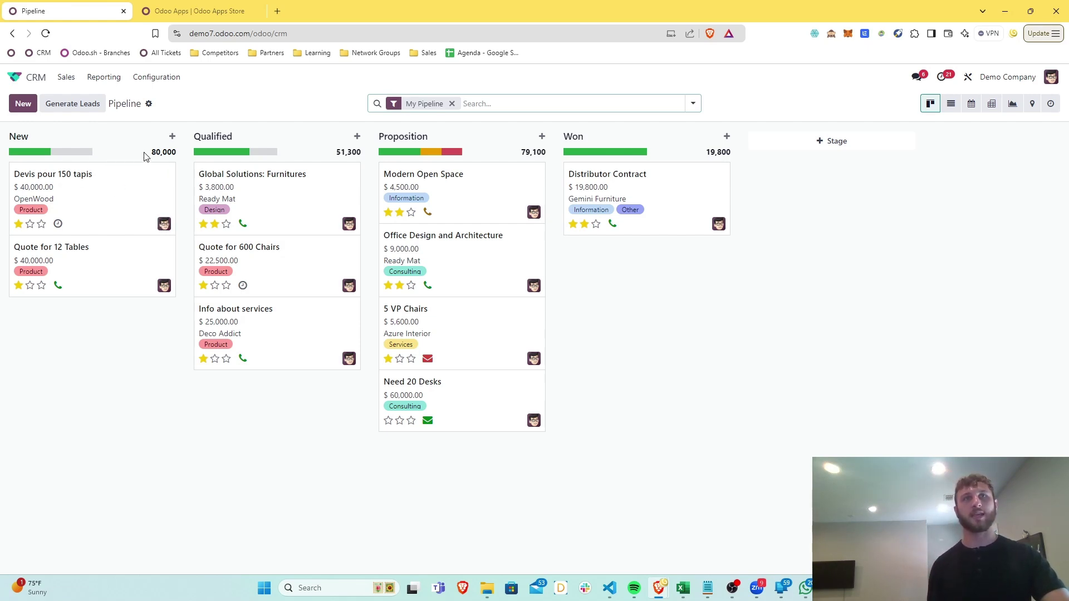
Remove the My Pipeline facet so all opportunities appear in every stage
mouse_move(35, 160)
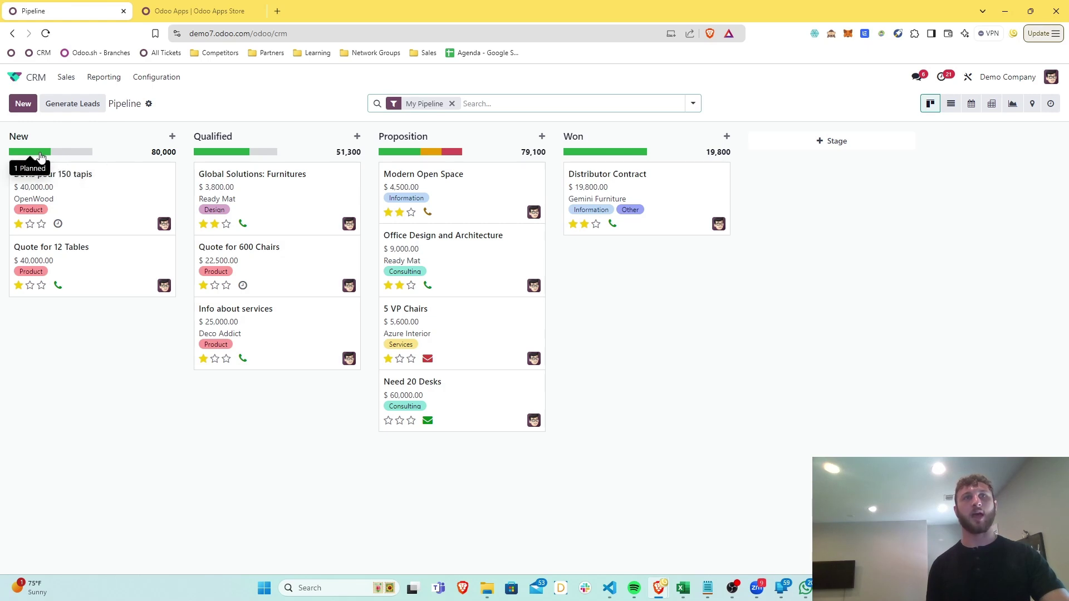
mouse_move(67, 157)
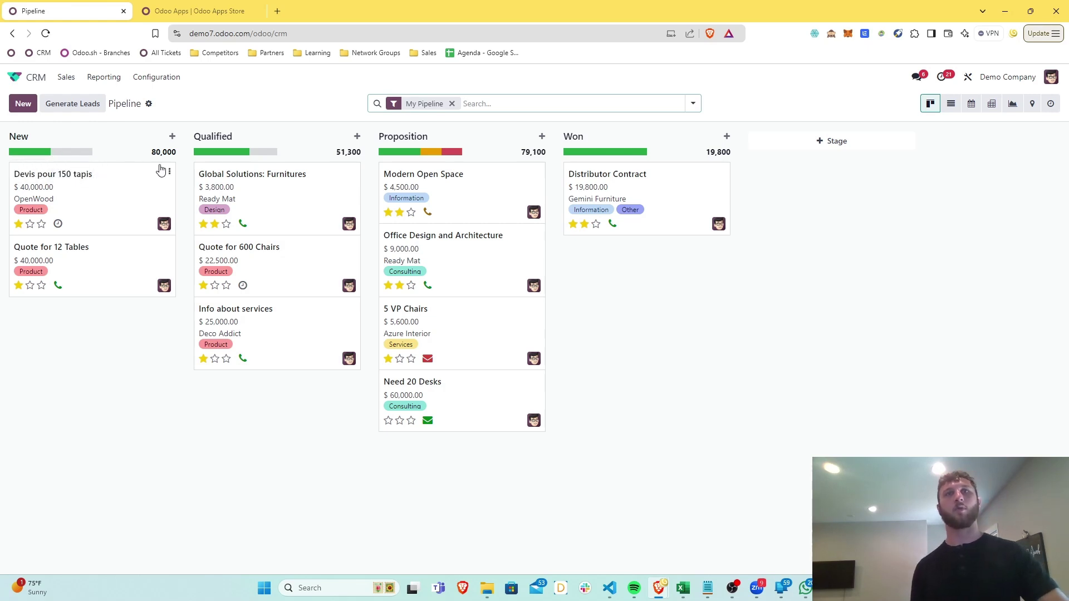
mouse_move(439, 158)
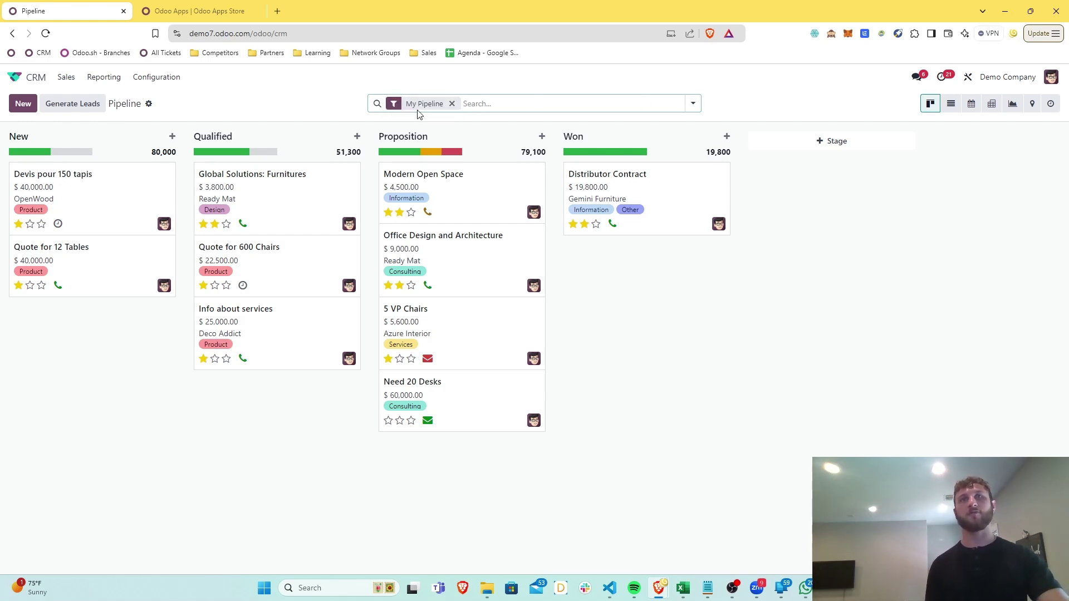
left_click(452, 105)
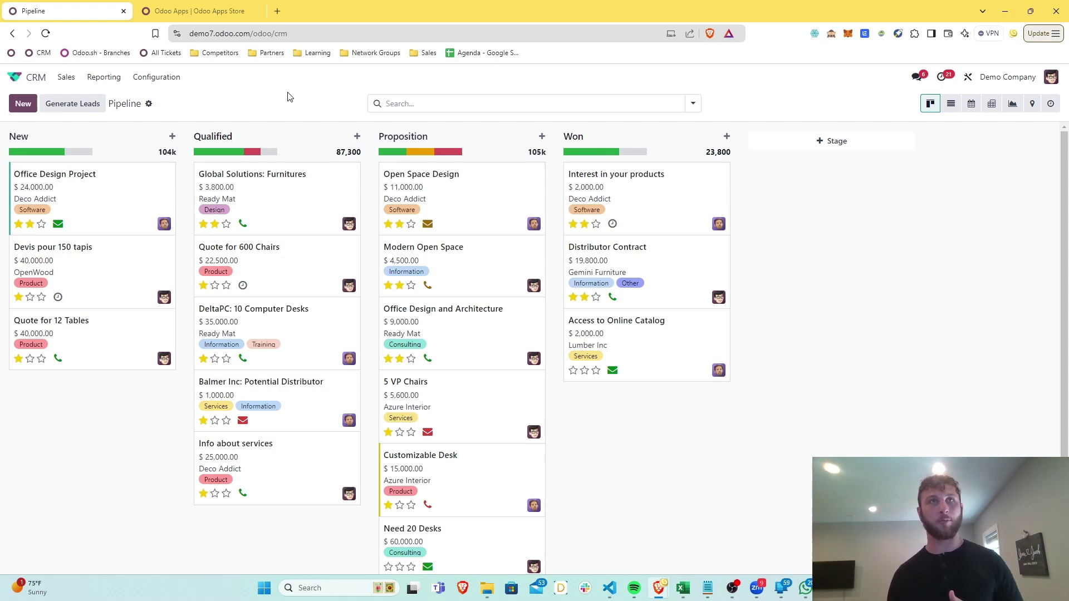
left_click(82, 108)
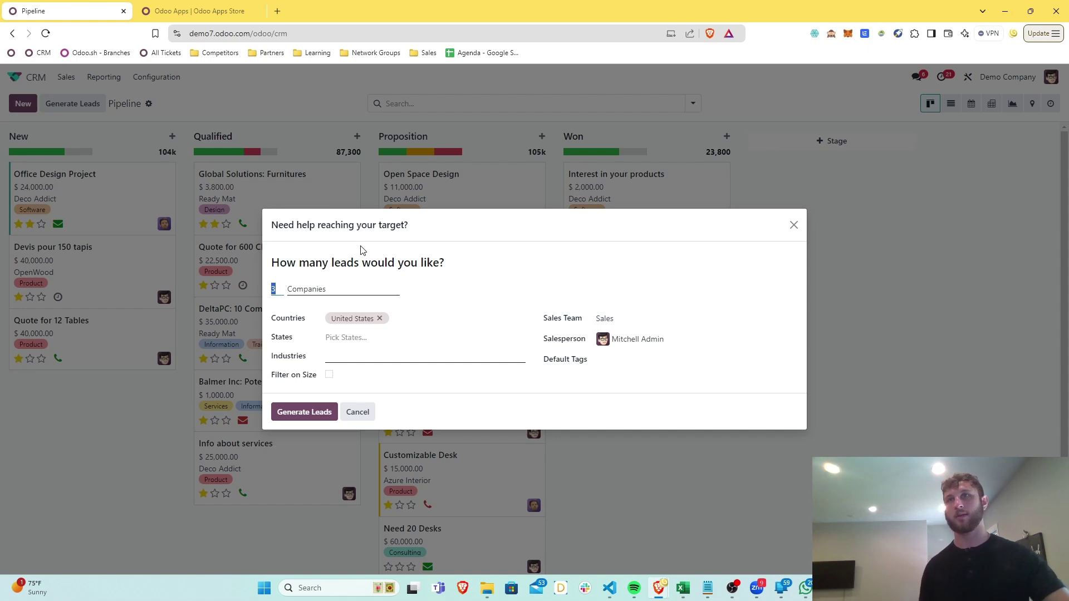
left_click(802, 227)
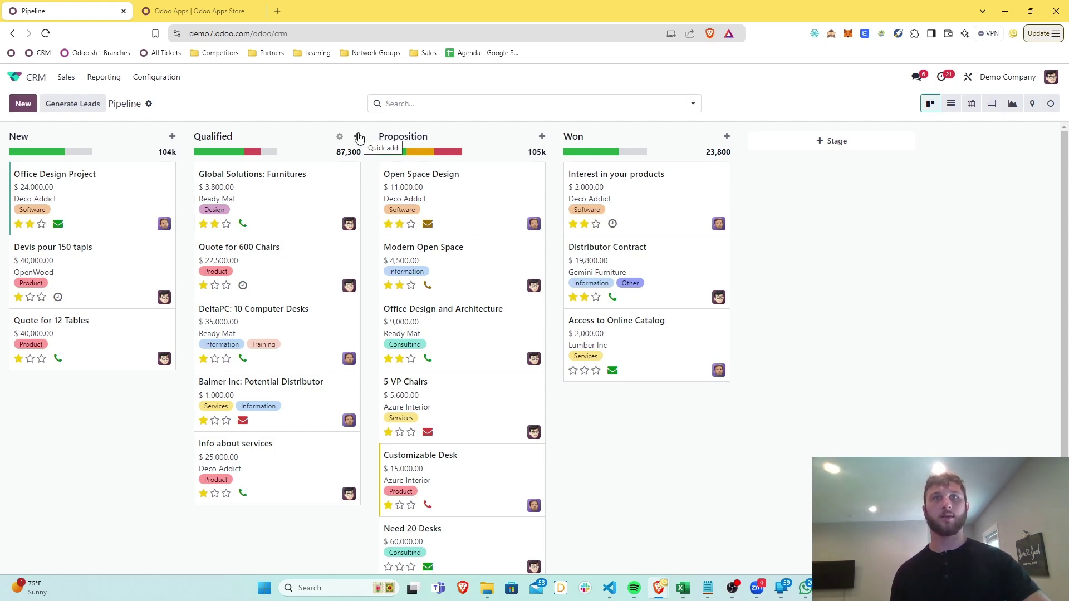
Quick-create an opportunity in New, creating the contact and entering their e-mail
left_click(172, 137)
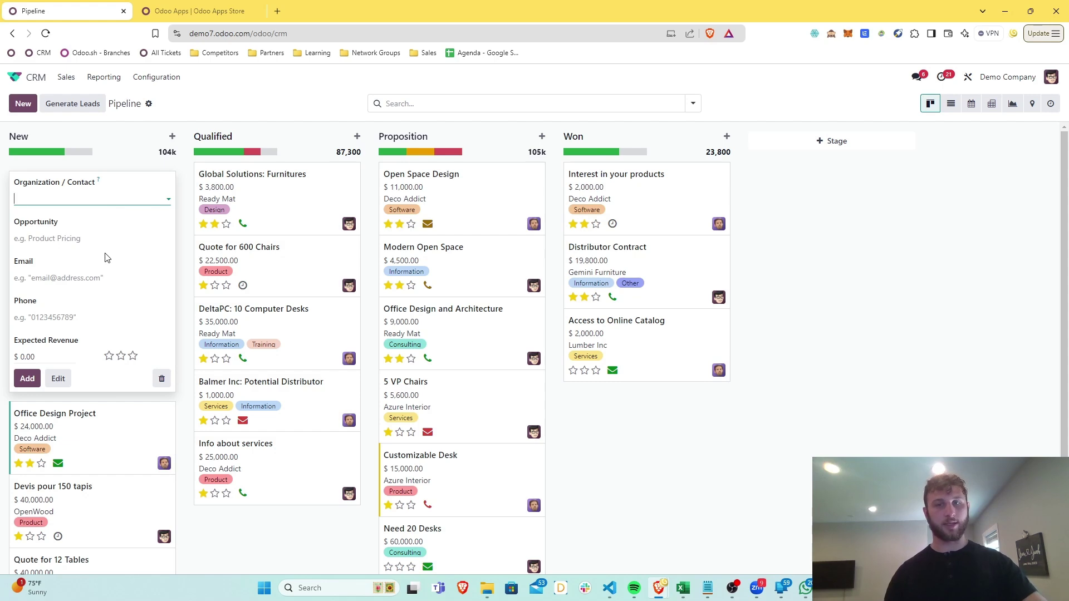
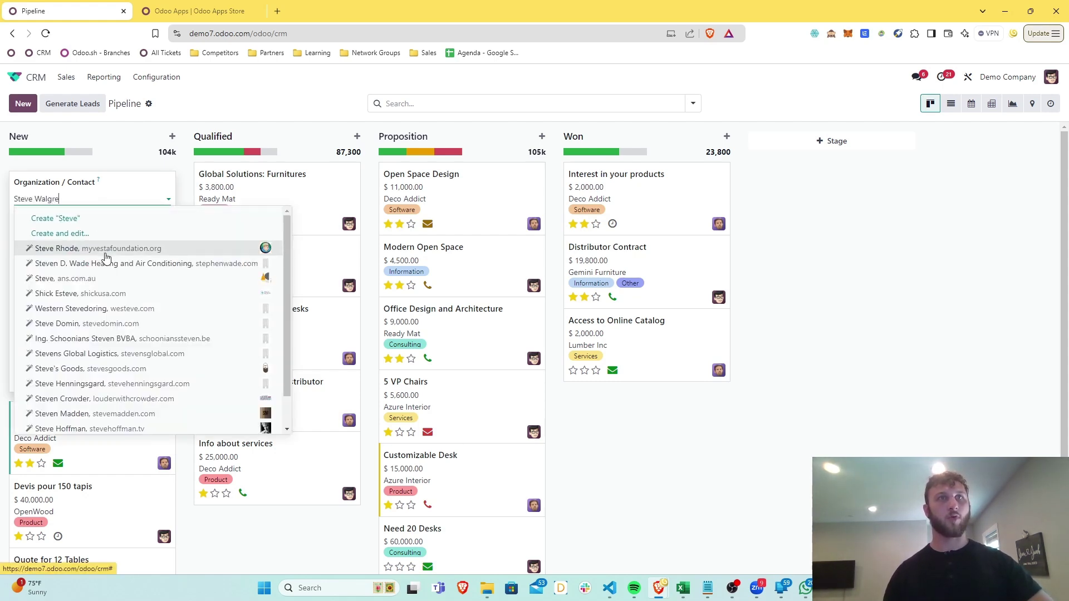
left_click(70, 218)
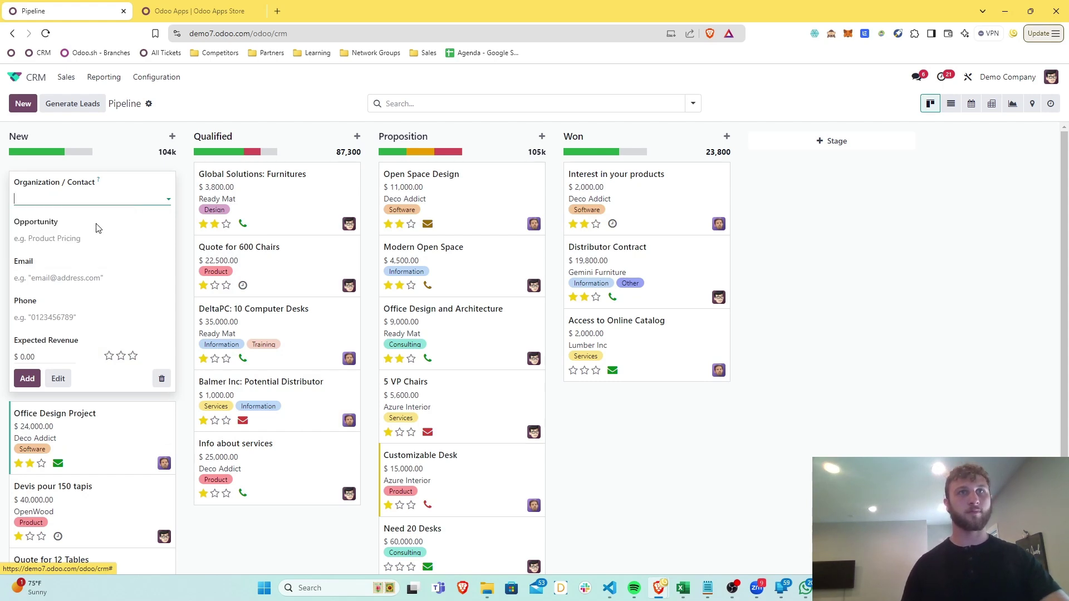
left_click(61, 273)
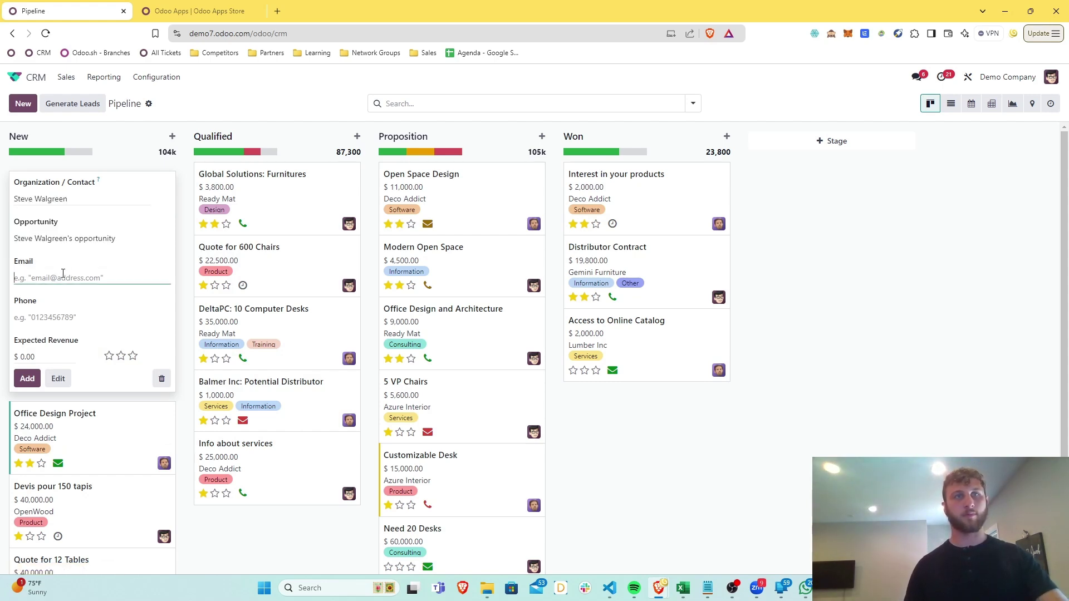
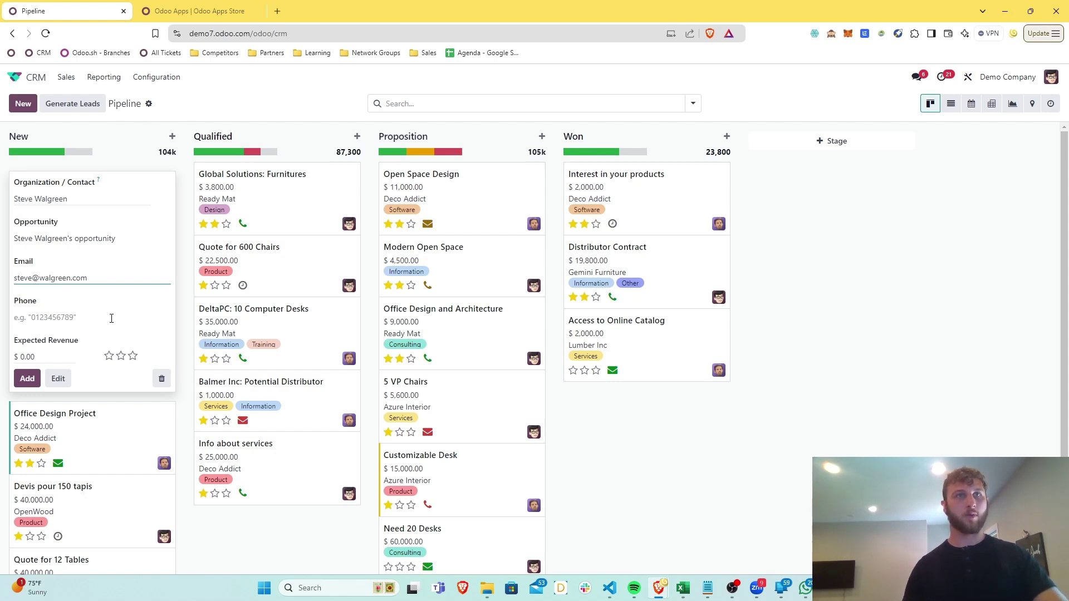
Set expected revenue to 5000 and three-star priority, add the card and open it
left_click(57, 357)
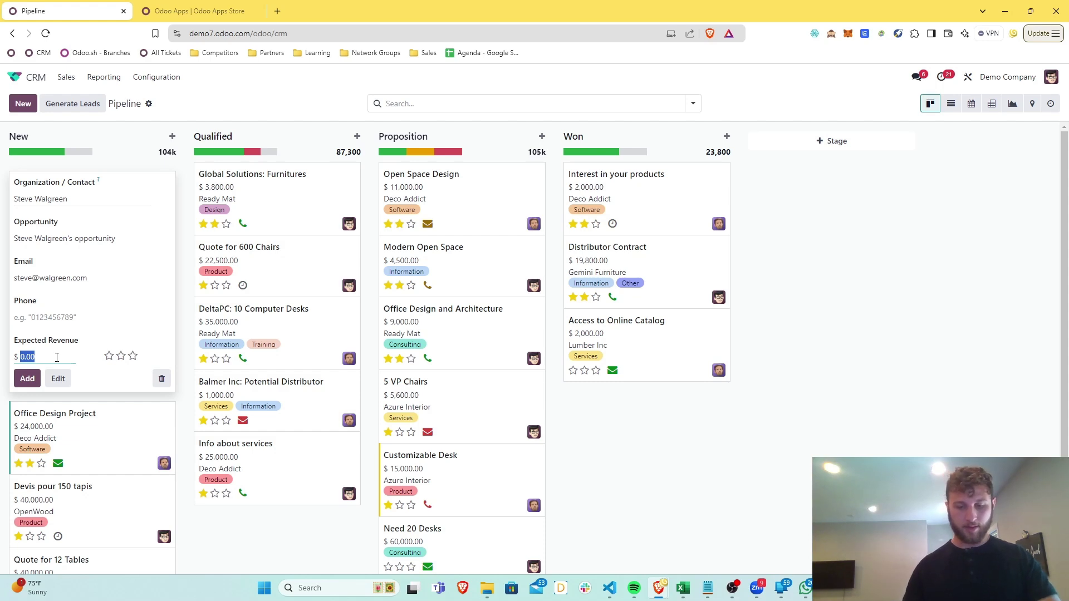
type("500")
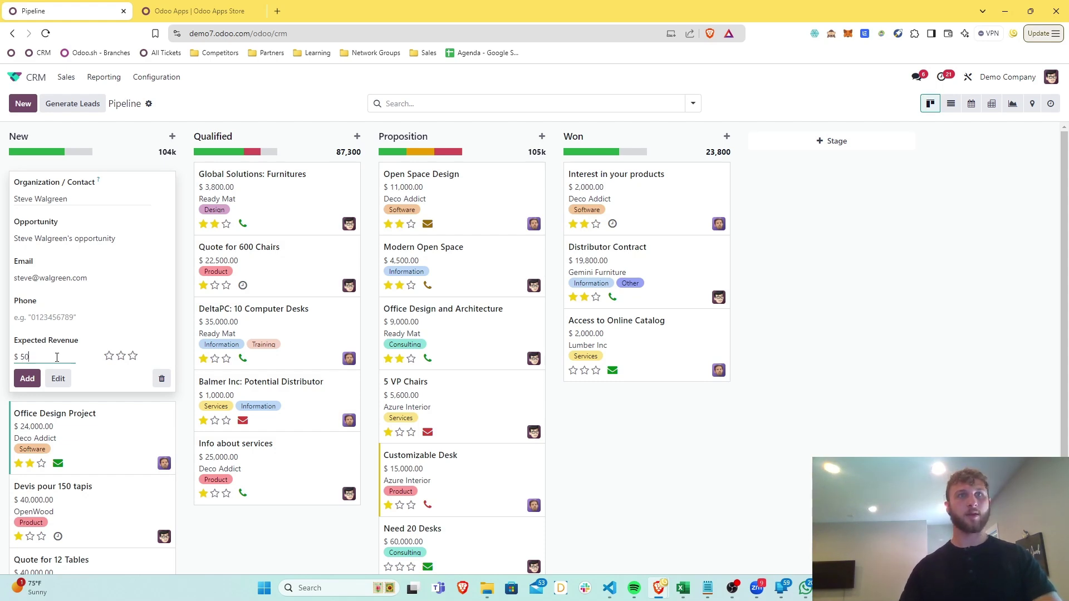
type("0")
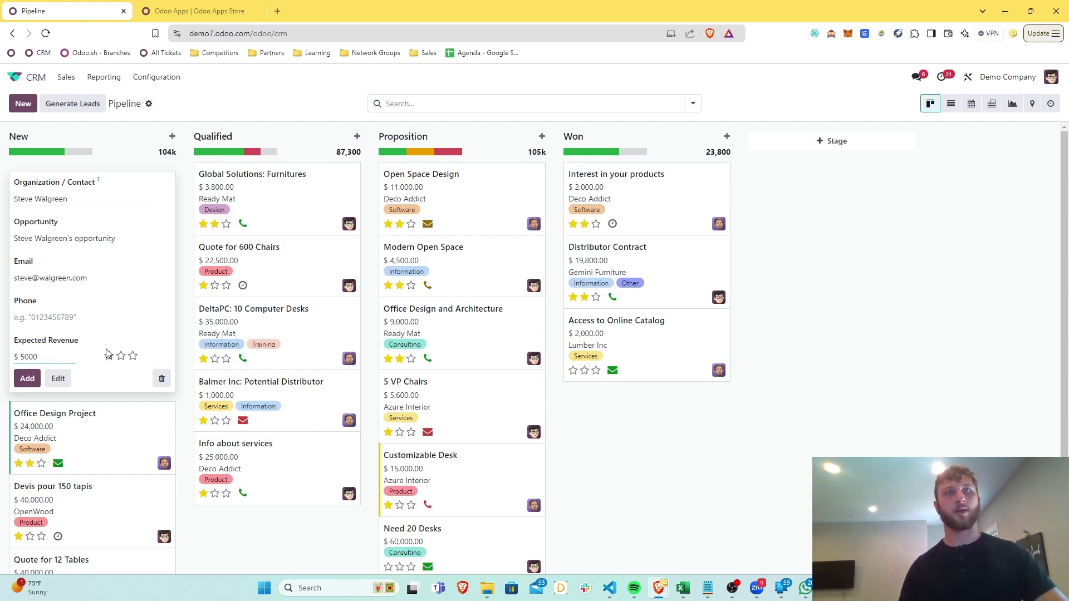
left_click(132, 356)
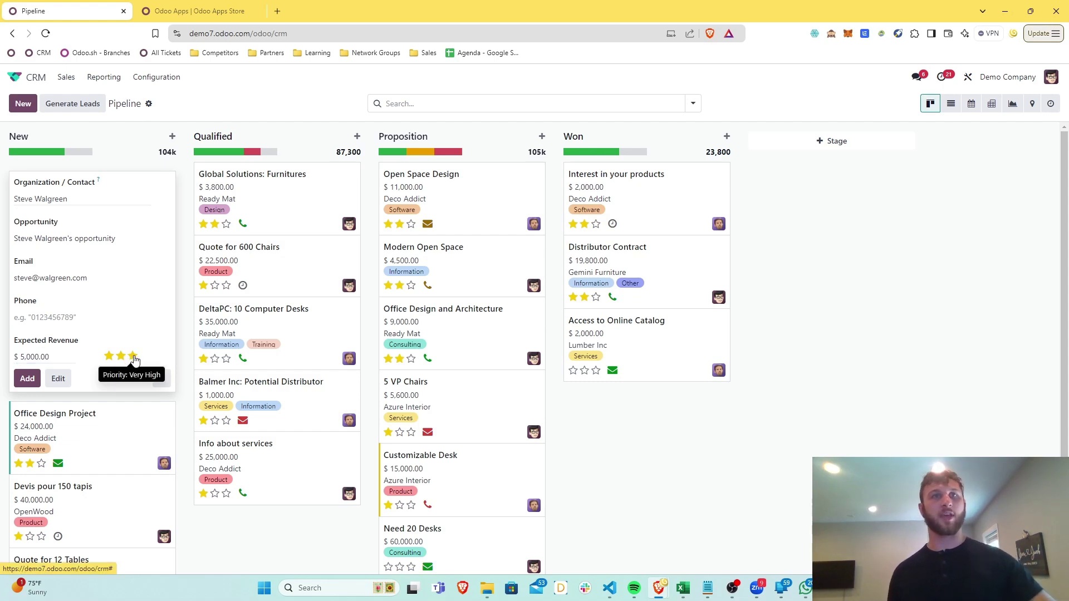
left_click(27, 377)
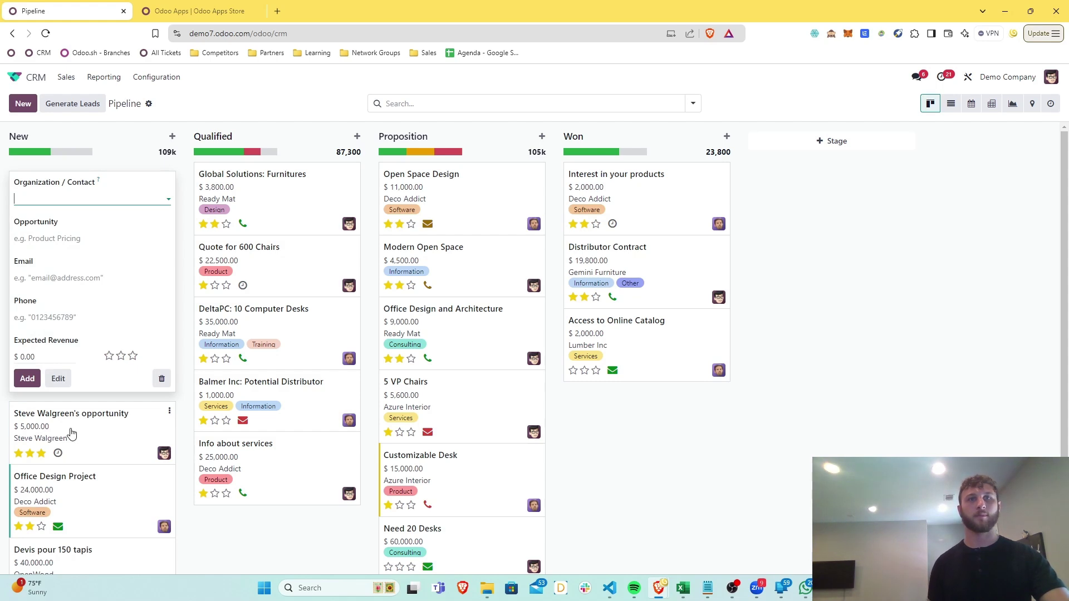
left_click(110, 443)
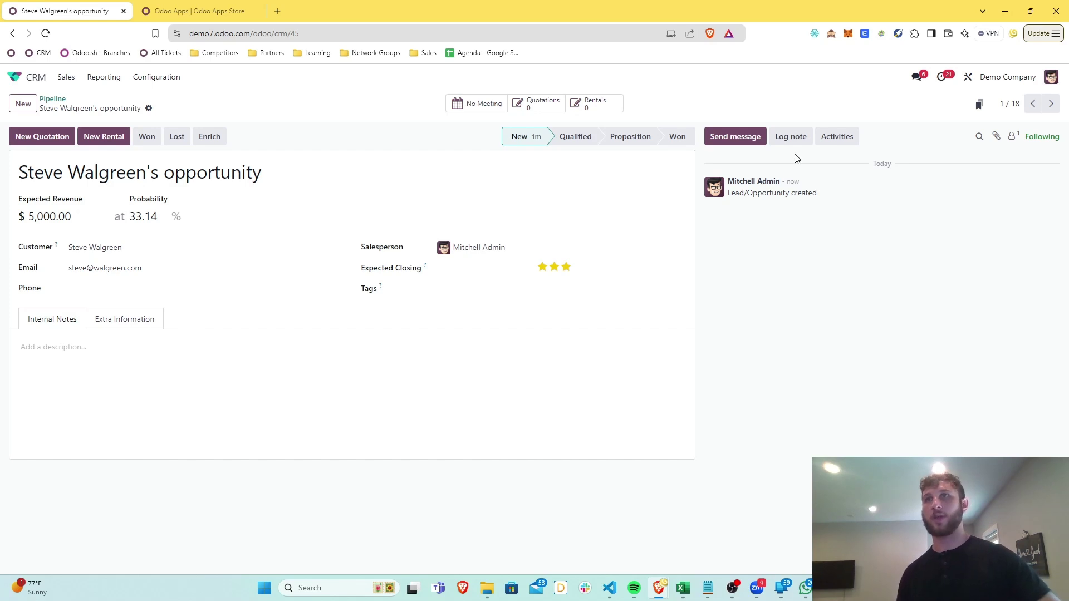
Start an internal note on the opportunity with Log note
left_click(791, 138)
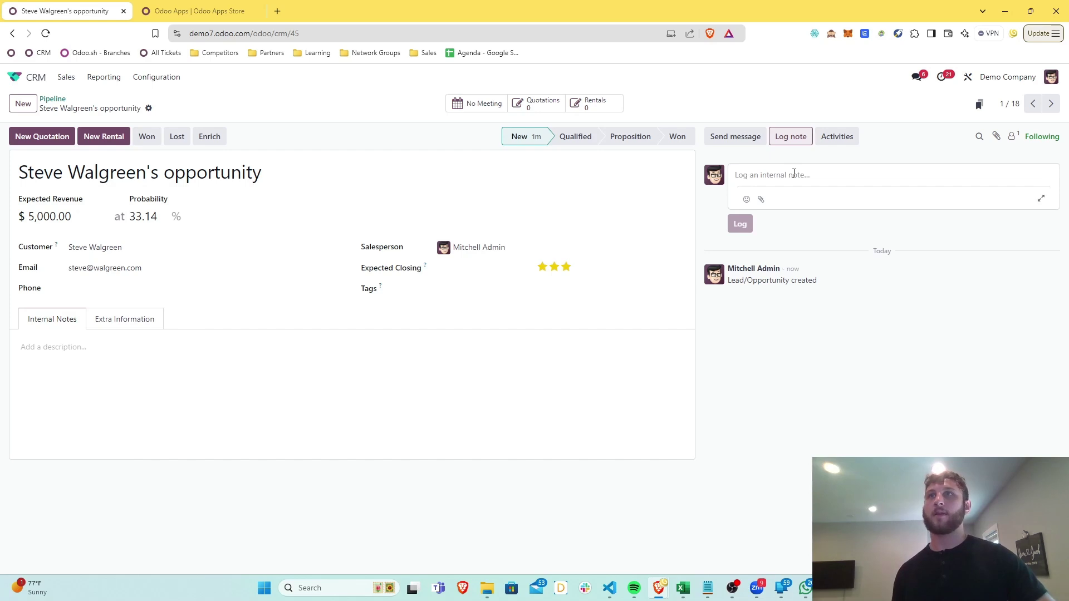
left_click(820, 139)
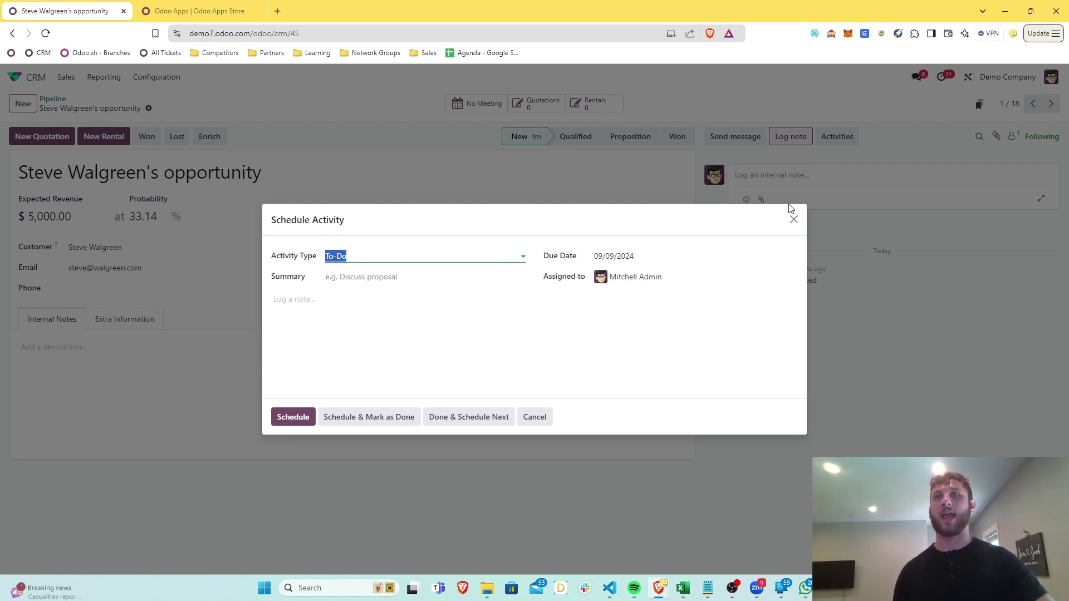
left_click(800, 222)
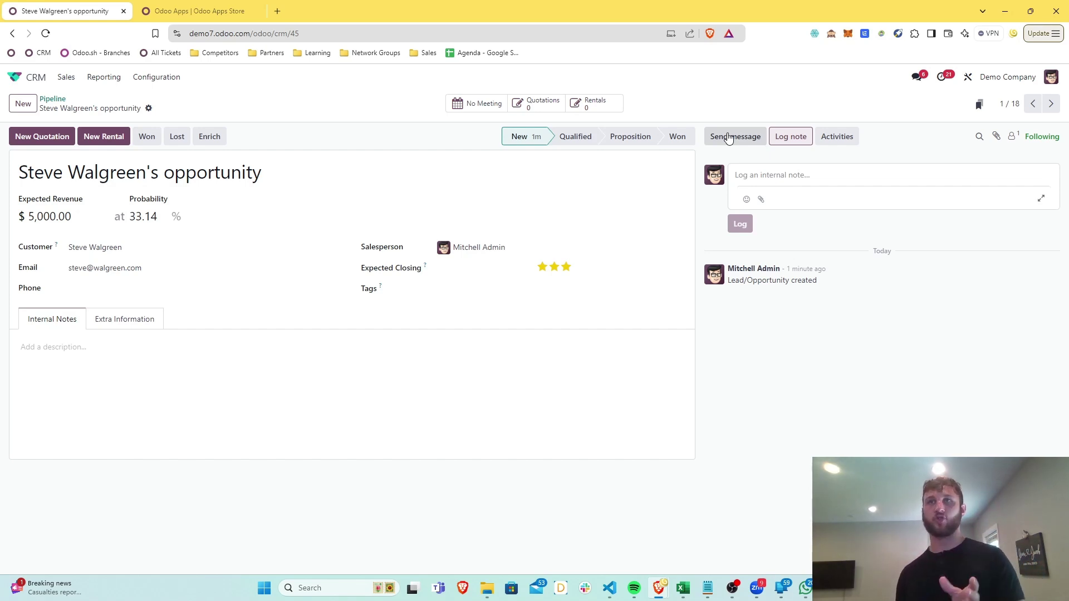
Open a customer message composer, then try attachment, followers list and message search
left_click(729, 137)
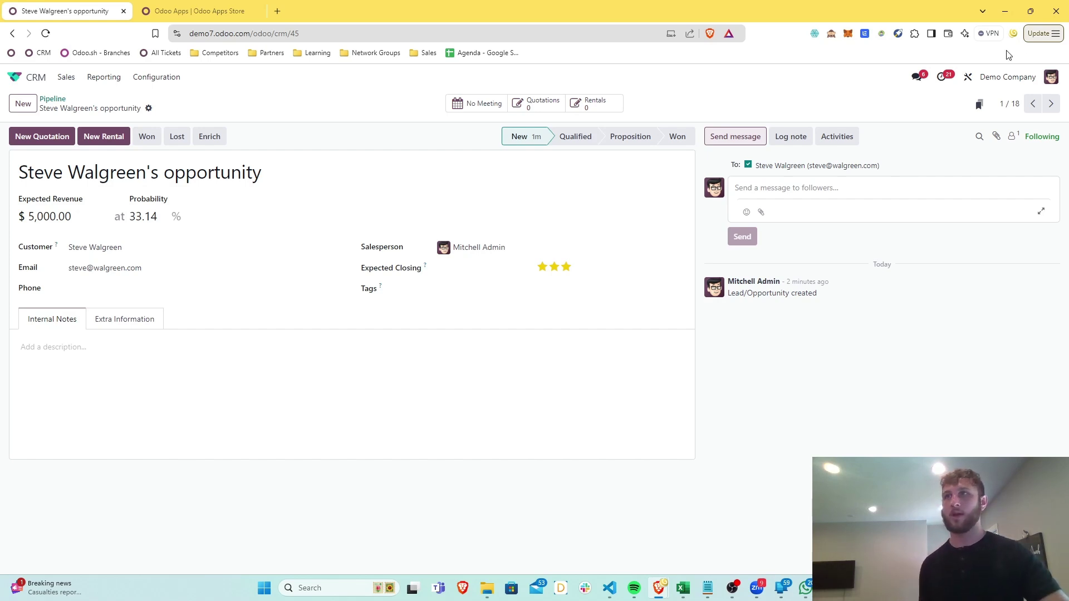
left_click(997, 137)
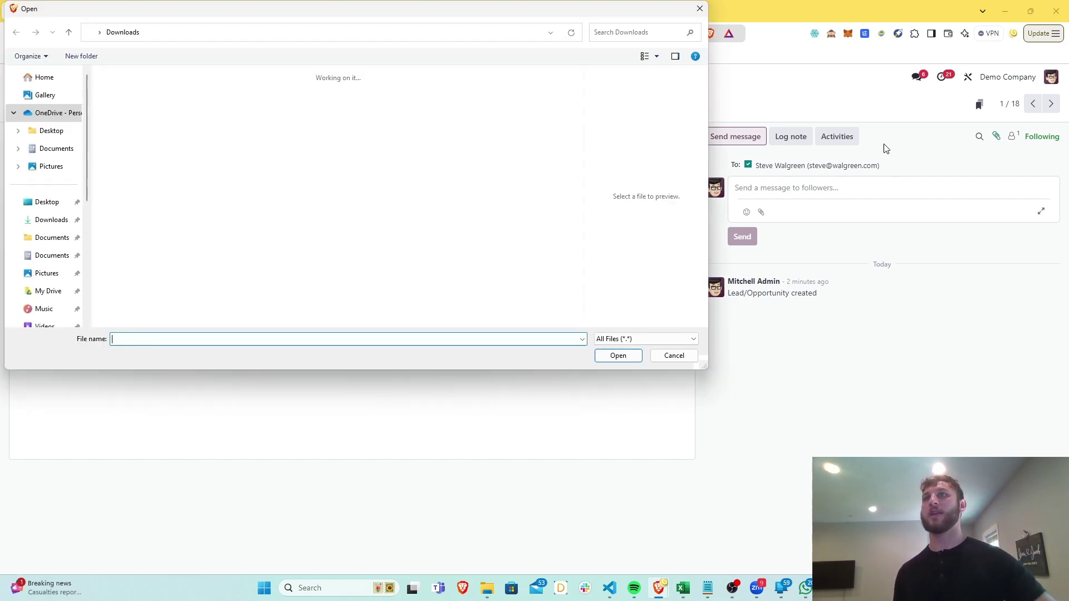
left_click(691, 352)
left_click(1012, 142)
left_click(955, 141)
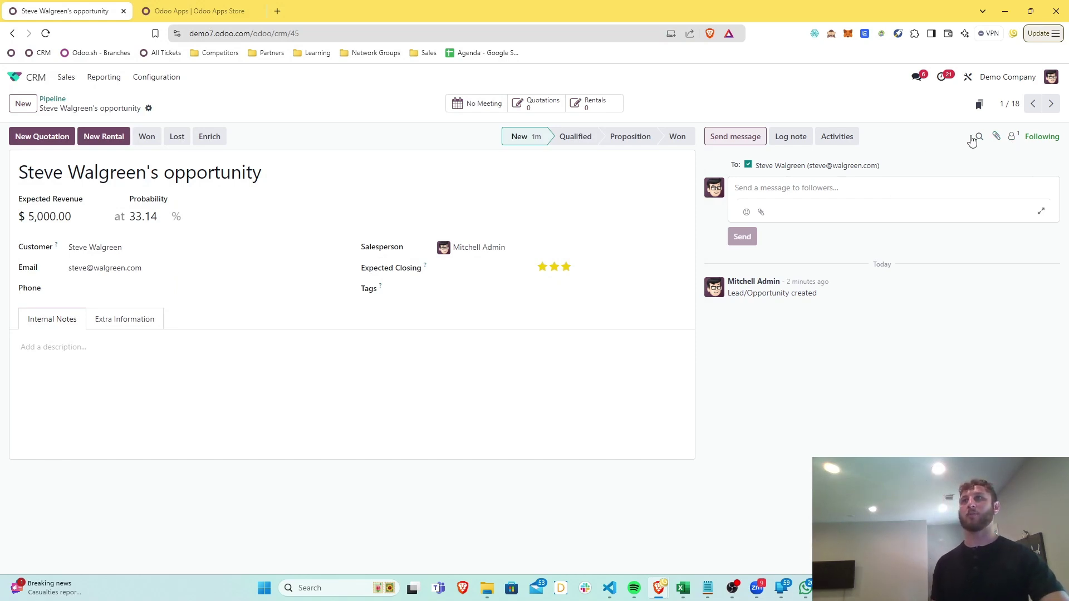
left_click(979, 137)
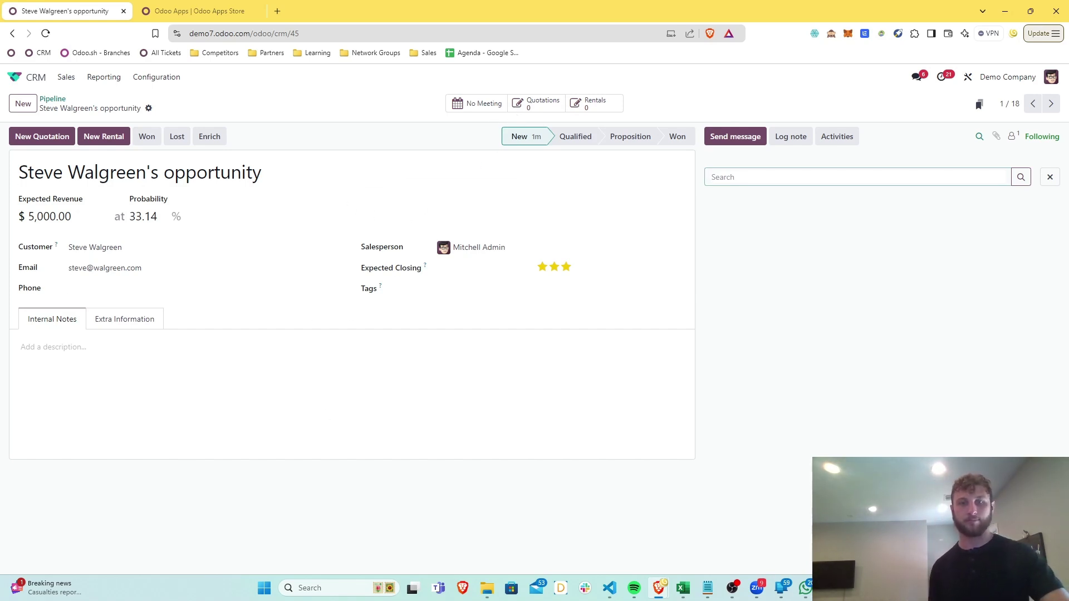
Go back to the CRM Pipeline kanban, where the $5,000 opportunity now heads the New column
left_click(53, 100)
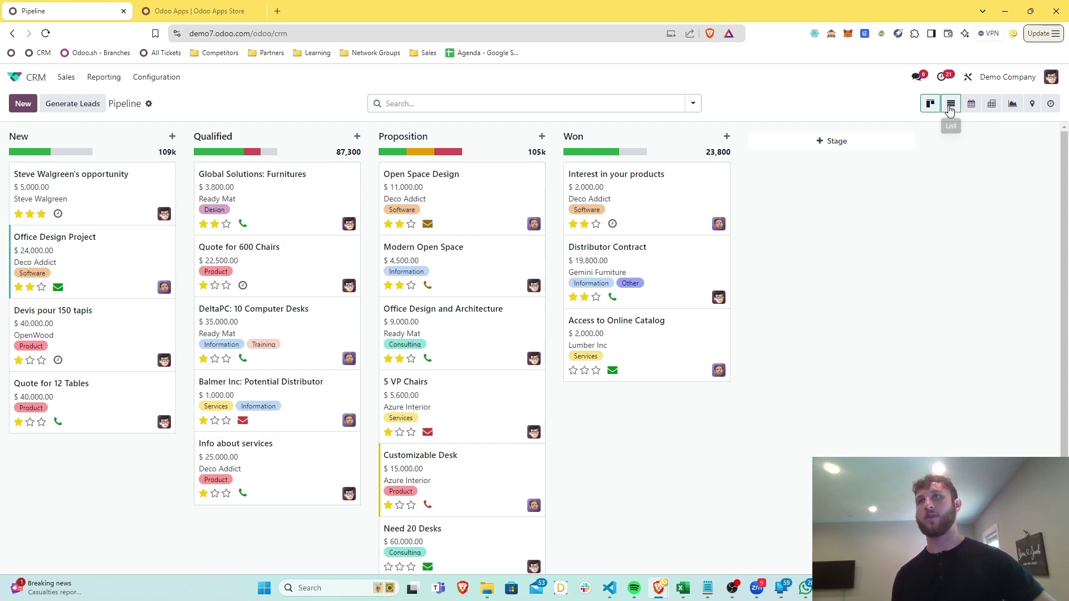
View the pipeline as a list, a pivot, a graph (checking its measures) and by activities
left_click(949, 105)
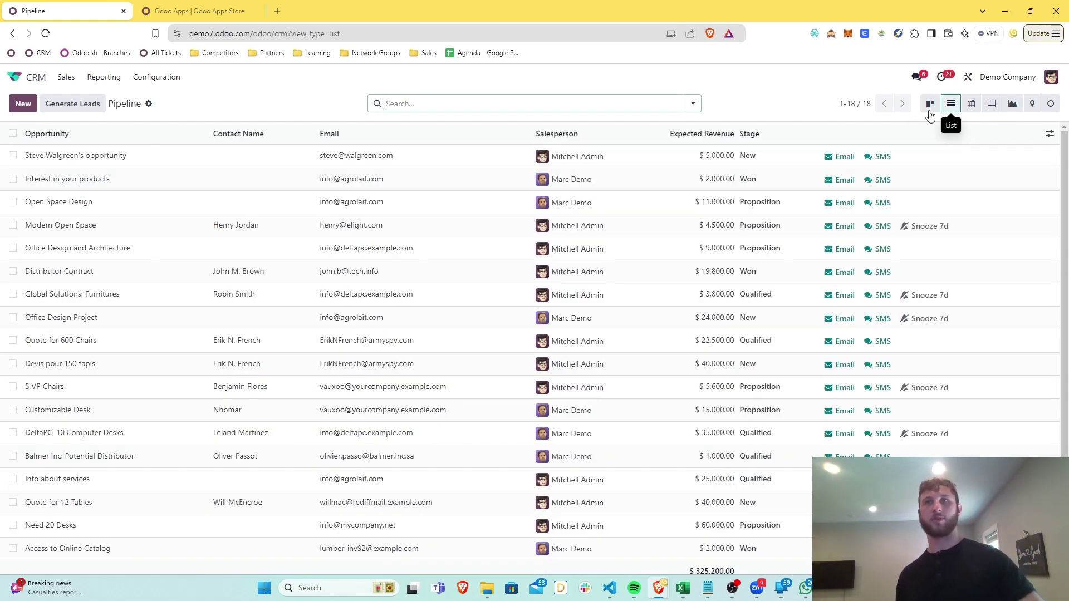
left_click(992, 106)
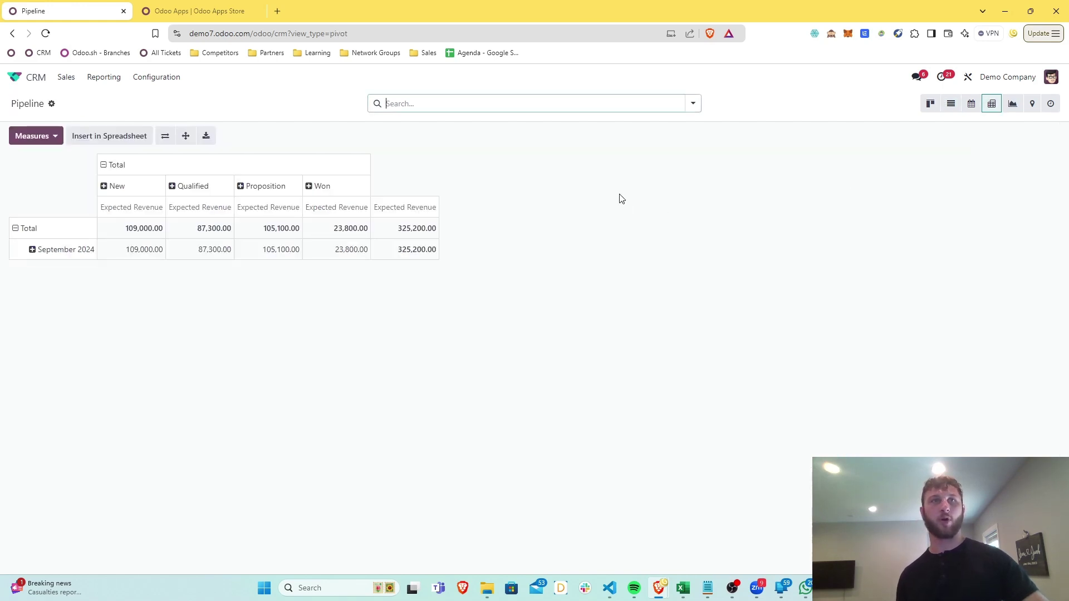
left_click(1014, 106)
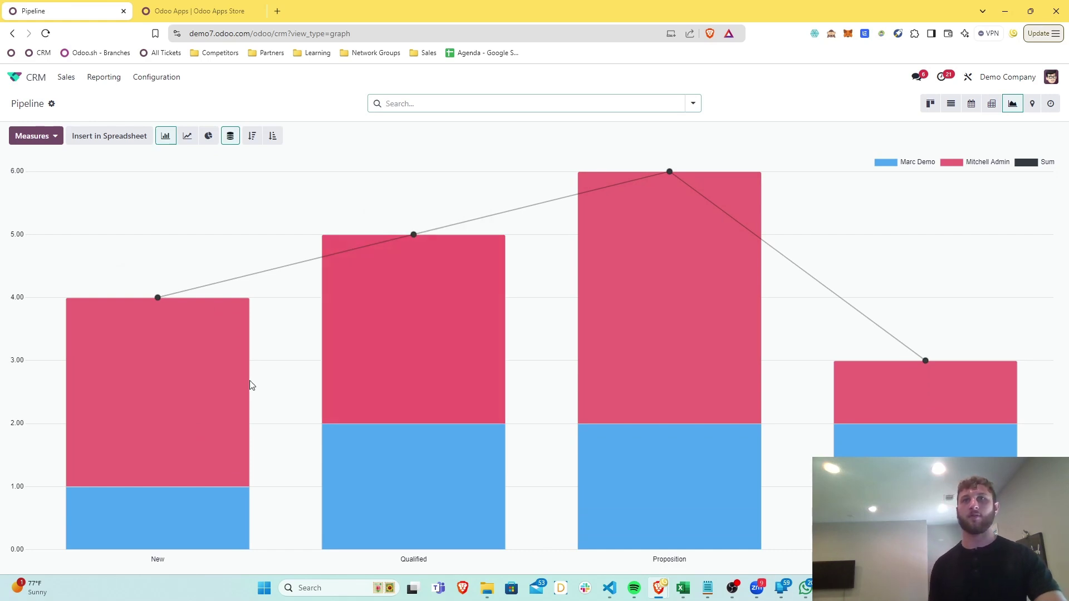
left_click(13, 139)
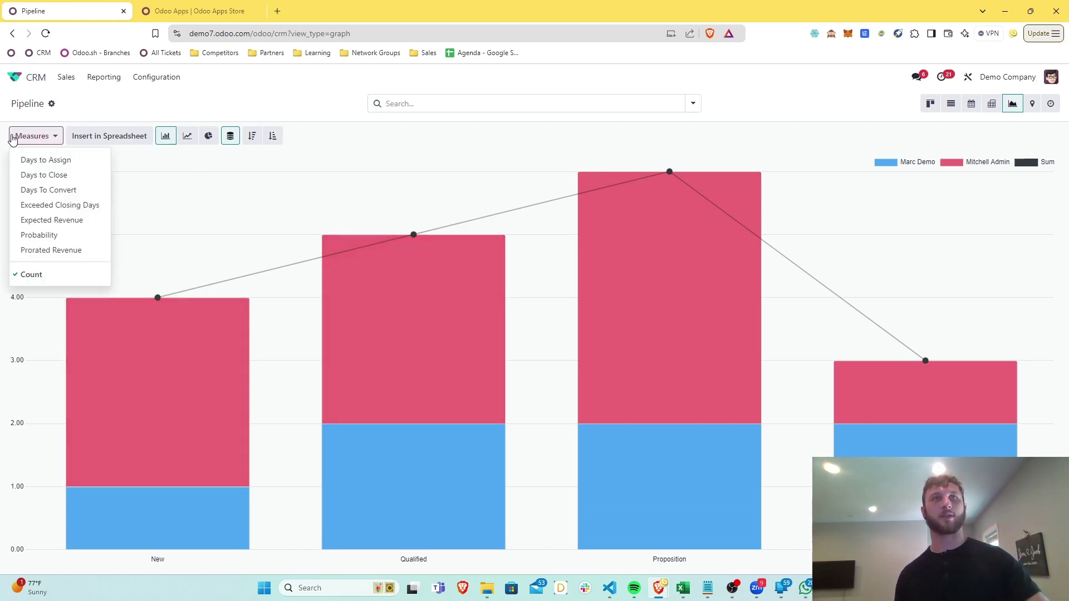
left_click(13, 140)
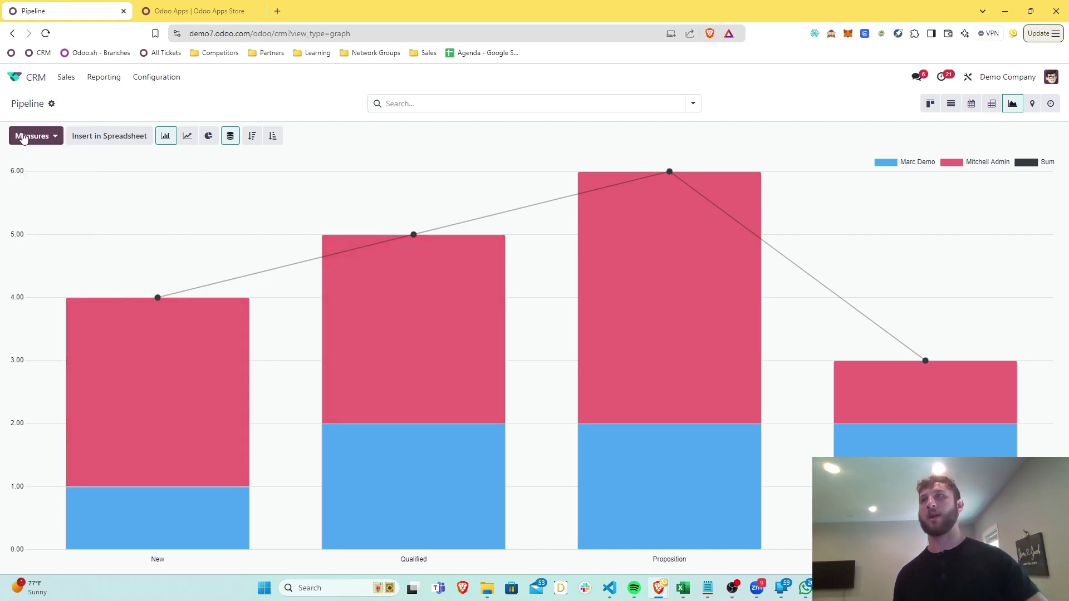
left_click(1051, 106)
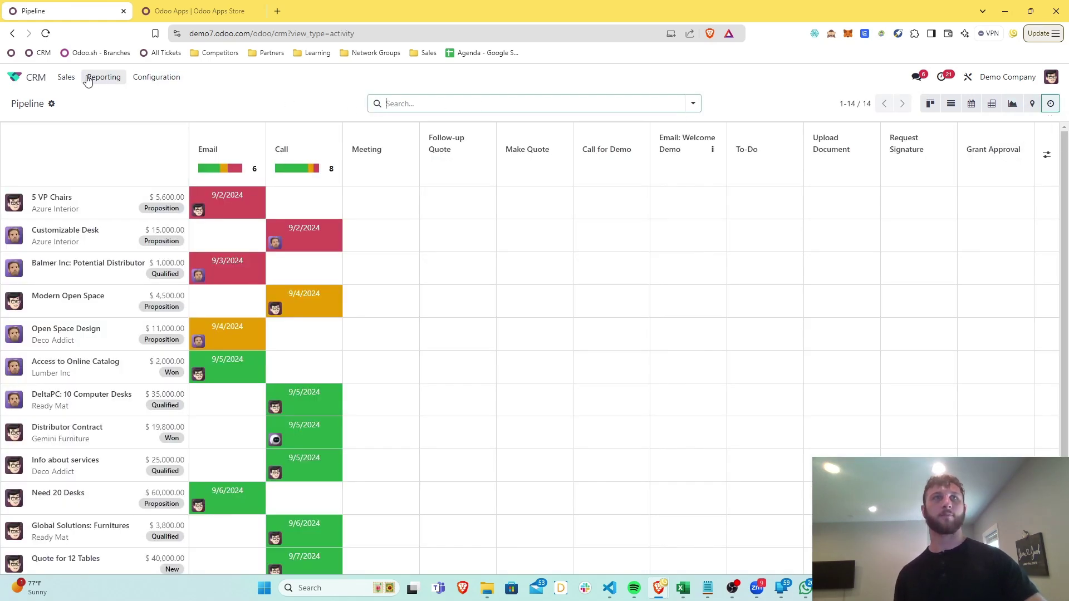
Switch to My Pipeline, check the filter options, and reopen the $5,000 opportunity
left_click(66, 77)
left_click(82, 99)
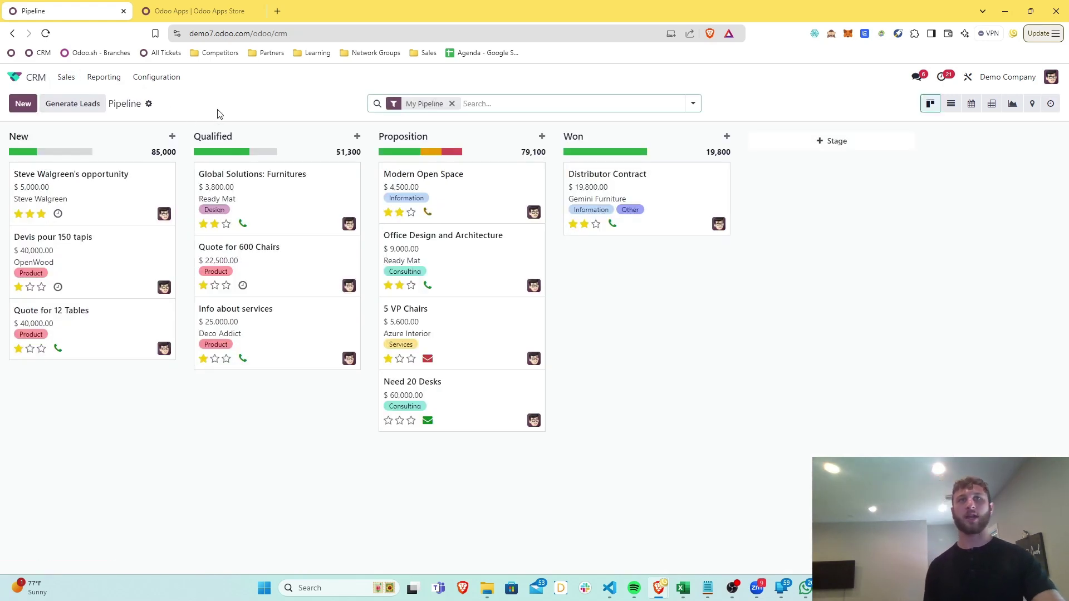
left_click(692, 104)
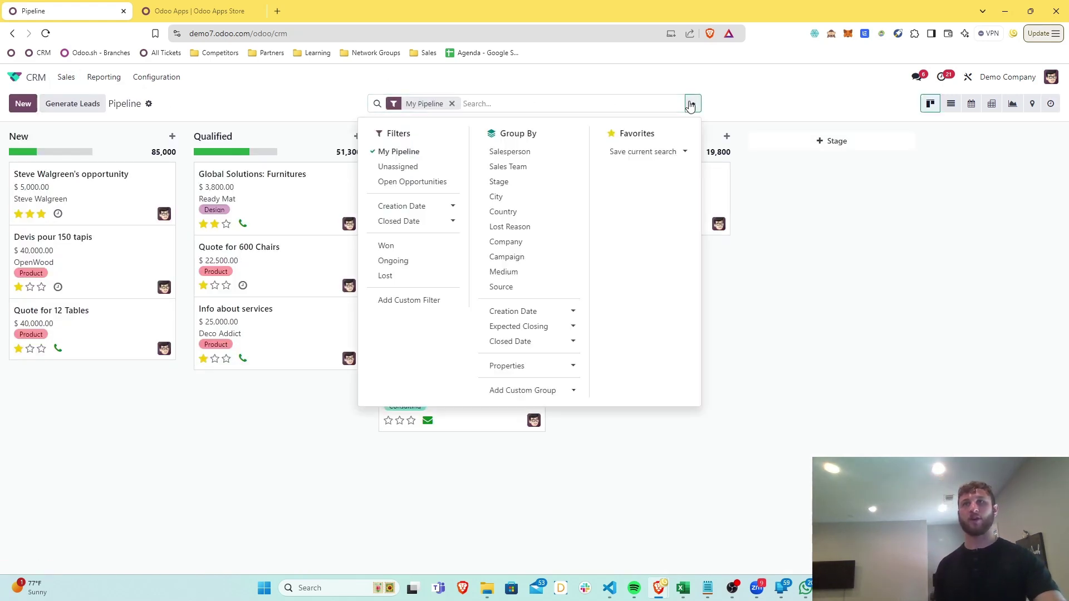
left_click(692, 104)
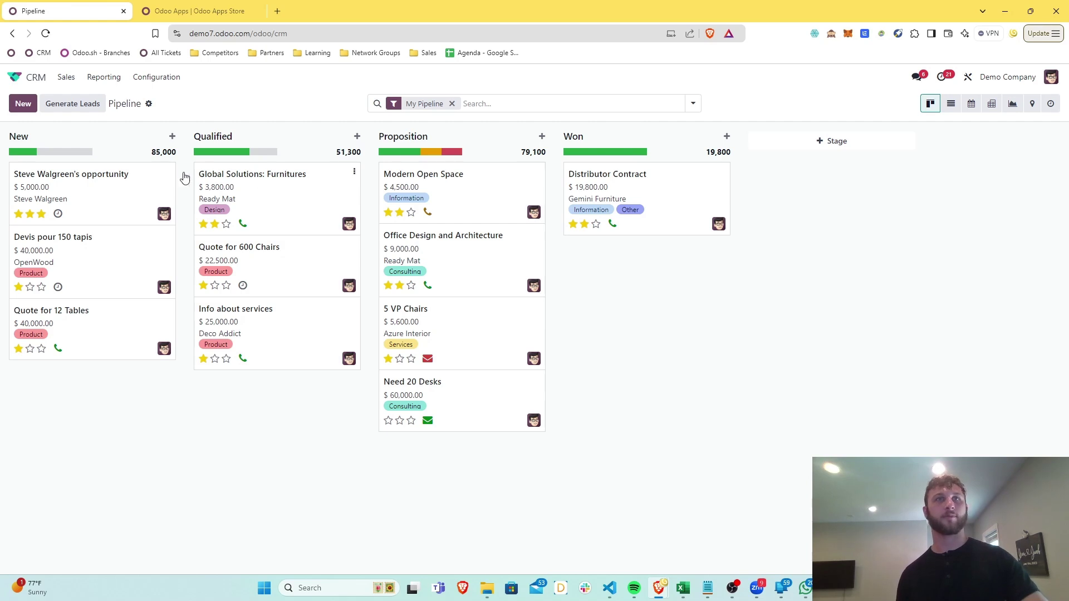
left_click(139, 183)
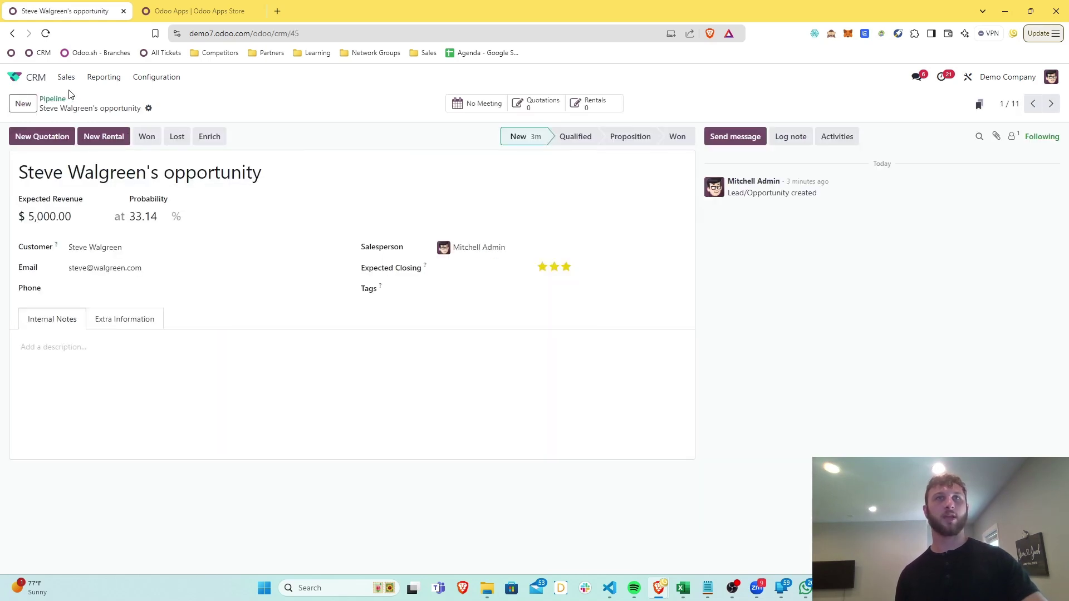
Move the opportunity through Qualified to Proposition (93.89%) and create a blank quotation for its customer
left_click(560, 139)
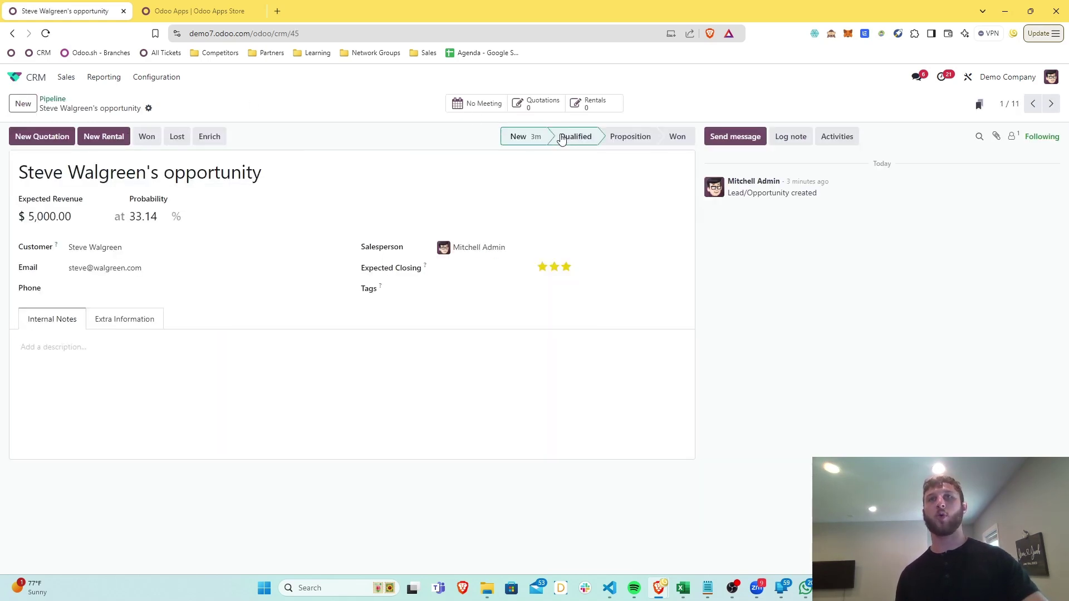
left_click(617, 144)
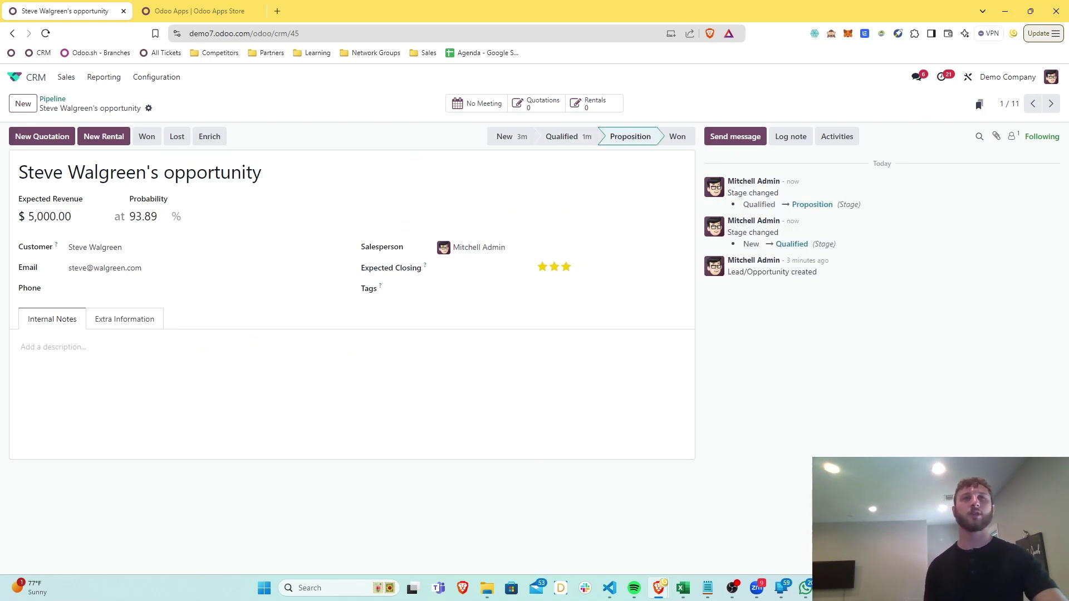
left_click(23, 143)
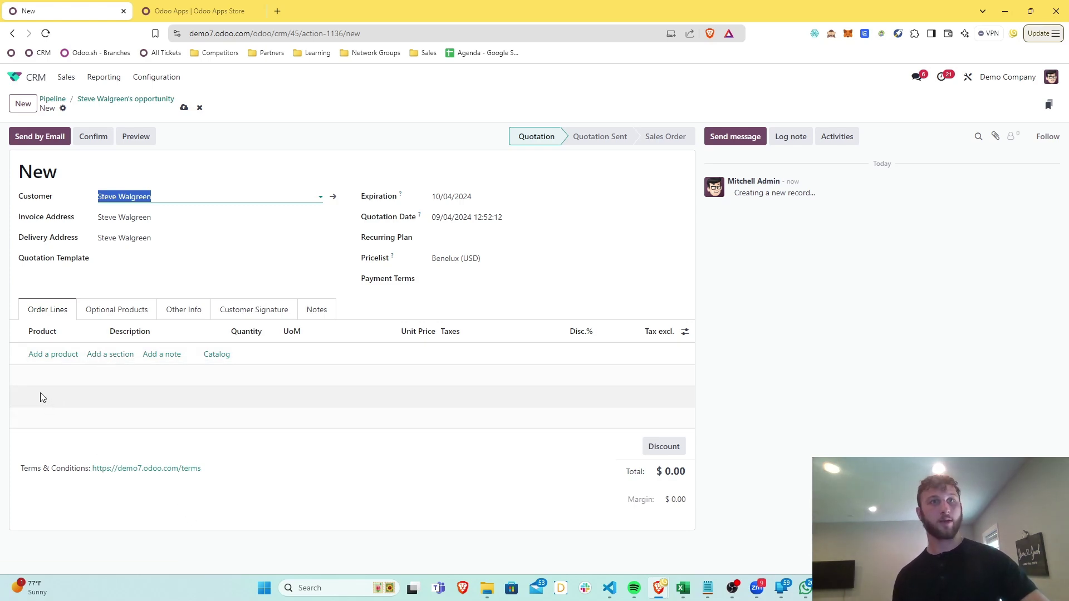
Add an order line for product 8855, the [FURN_8855] Drawer
left_click(44, 355)
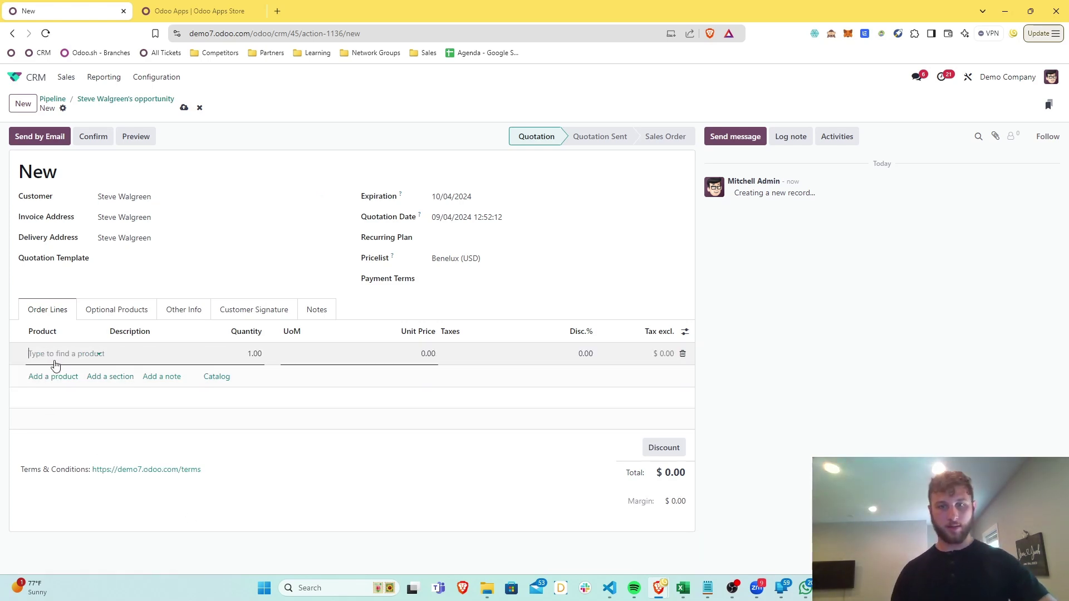
type("8855")
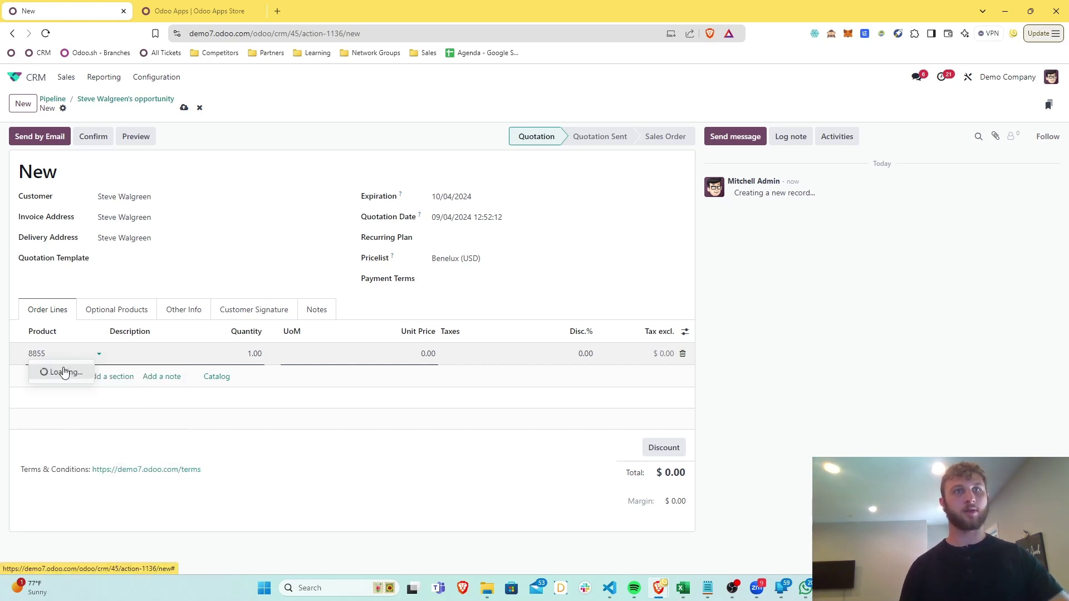
left_click(64, 376)
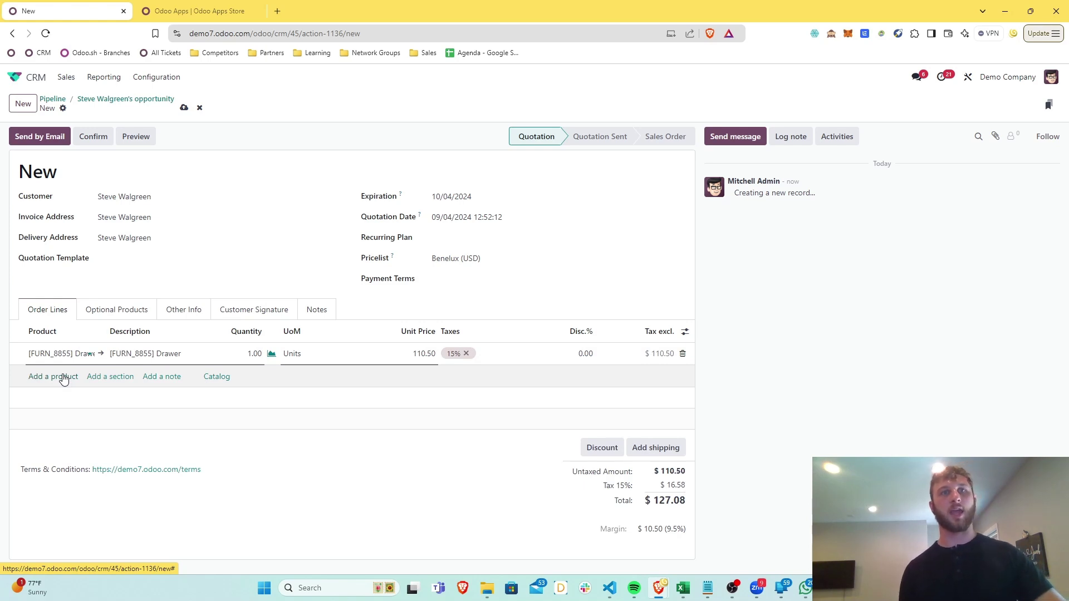
Search the full product list for 'drawer', save quotation S00070 at $127.08, and preview it
left_click(71, 353)
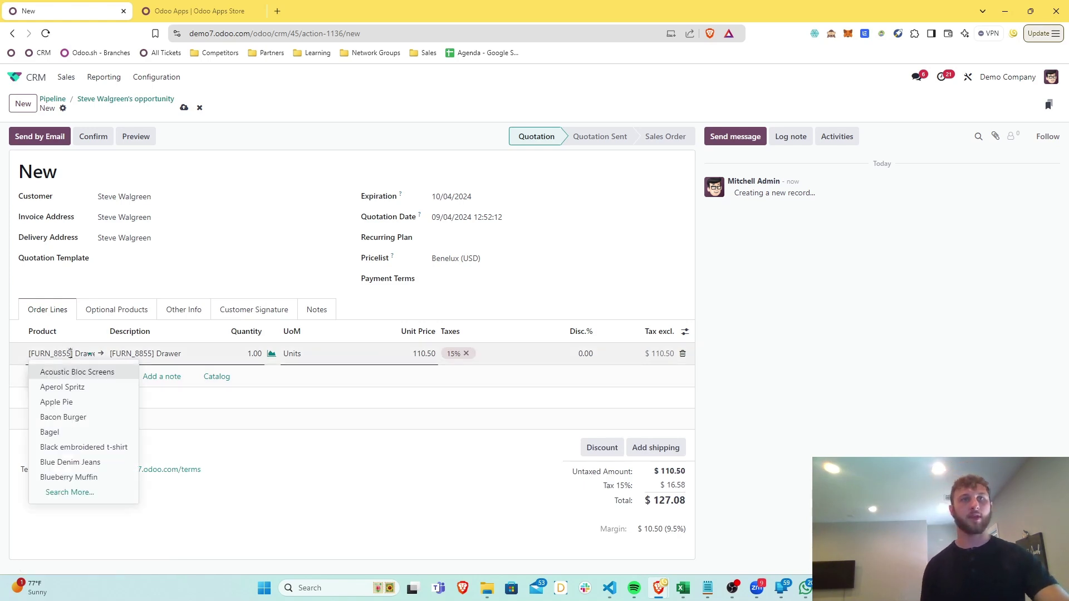
left_click(58, 492)
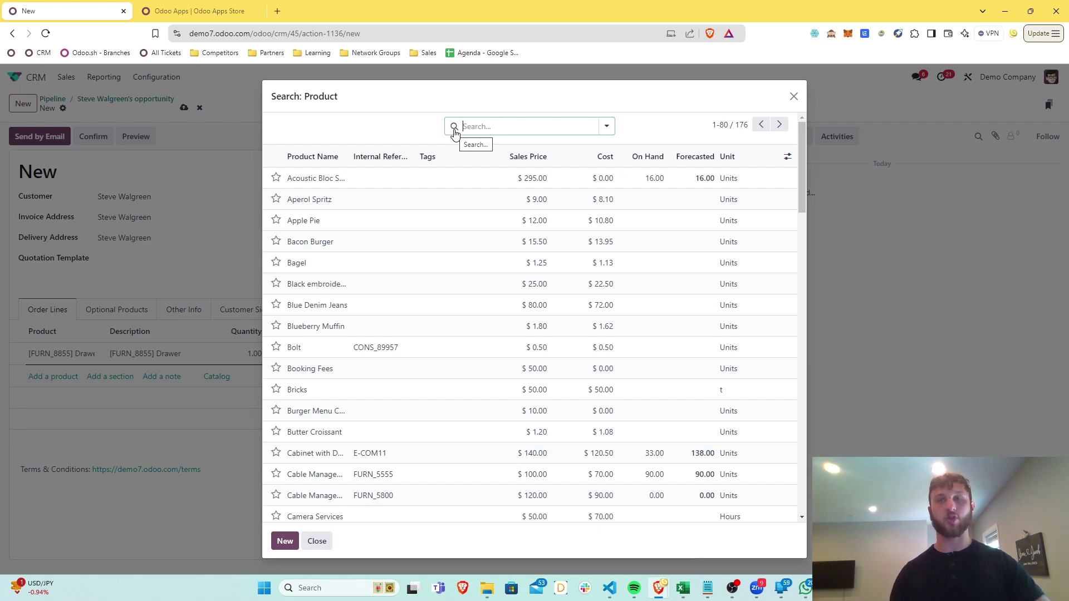
type("drawer")
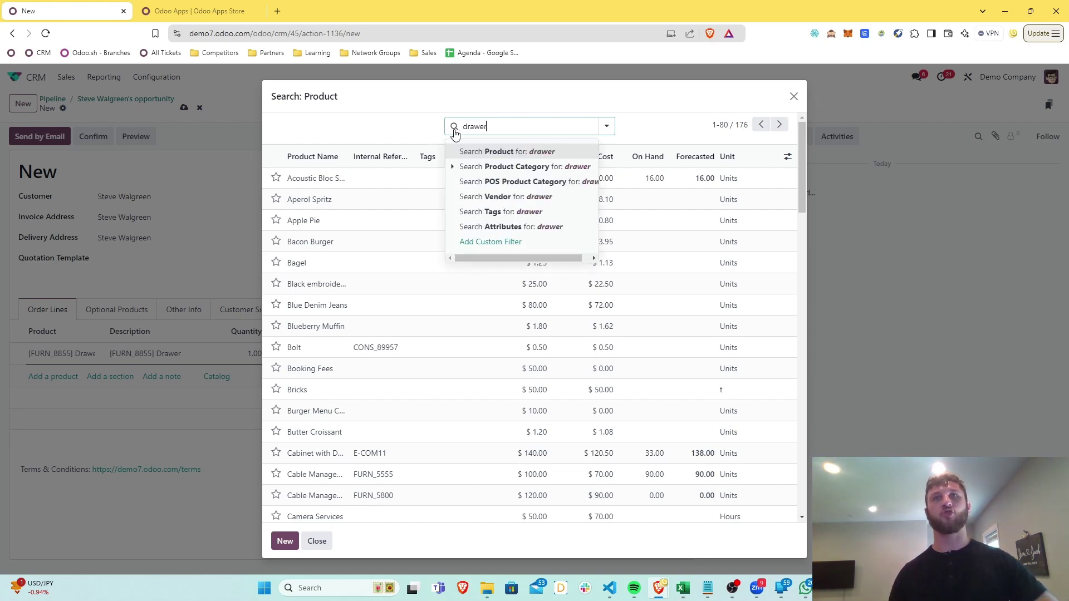
key("Return")
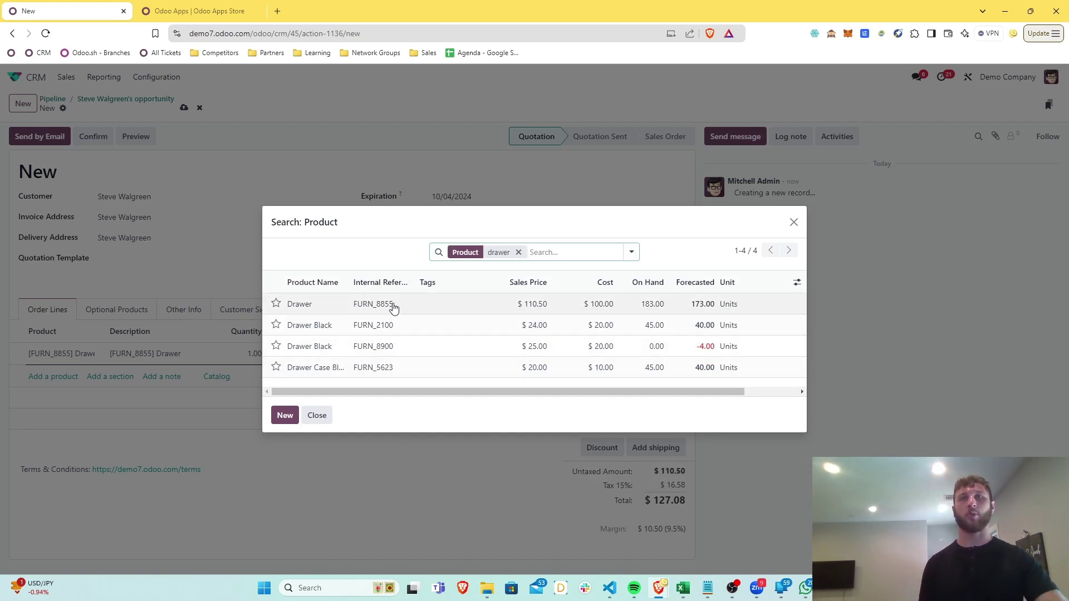
left_click(794, 222)
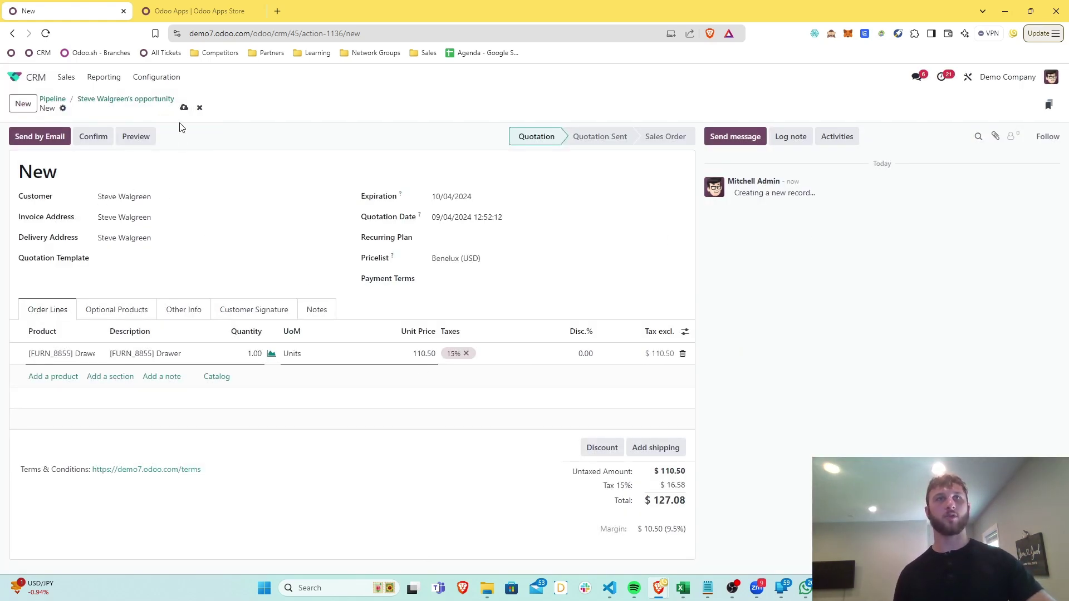
left_click(183, 108)
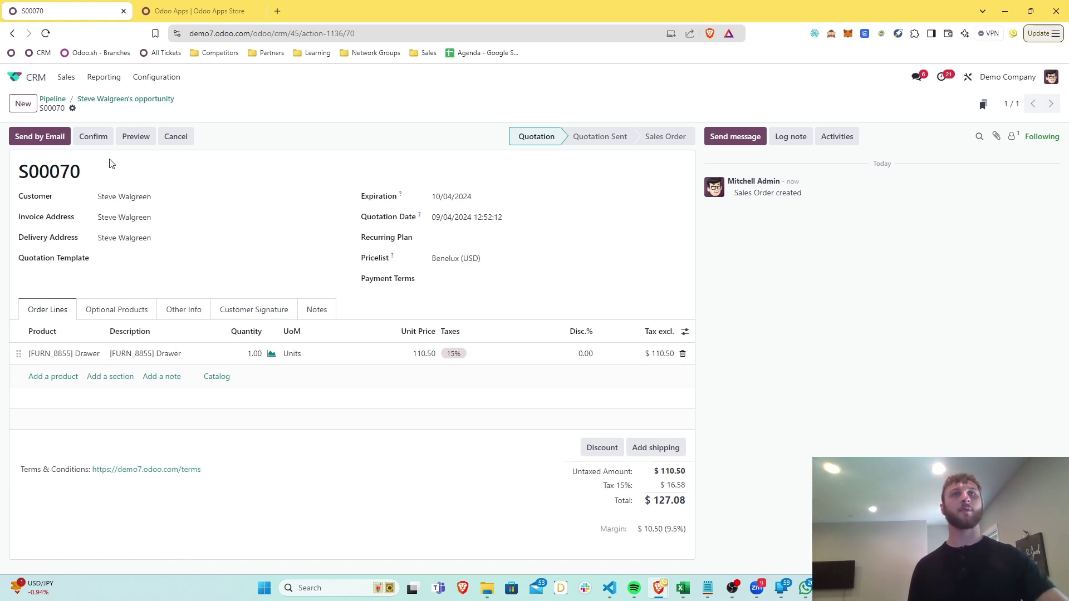
left_click(130, 137)
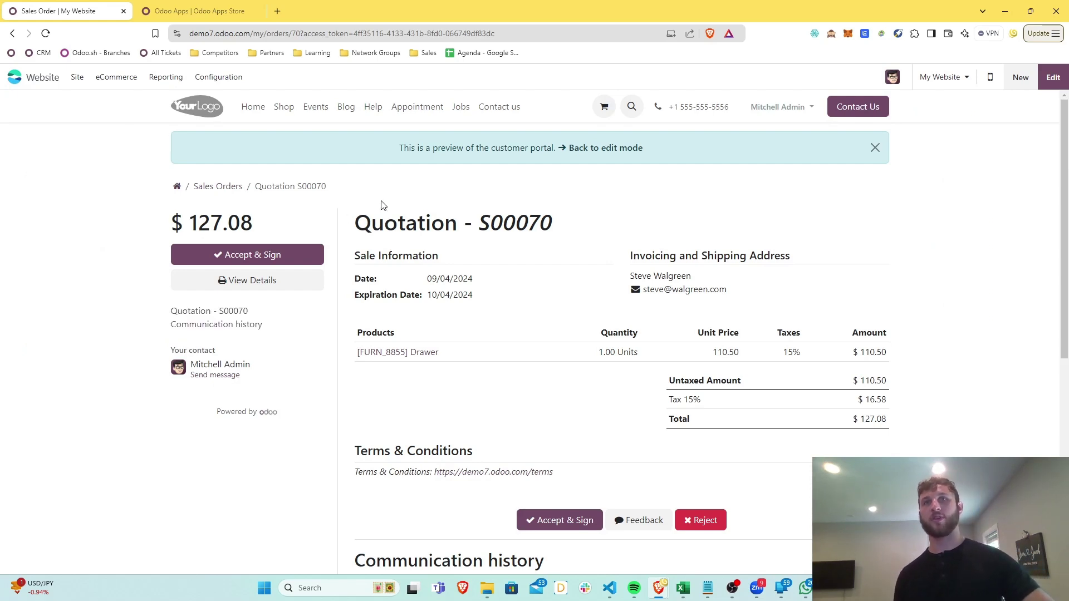
Accept and sign S00070 in the portal preview with the auto signature, then return to the confirmed order
scroll(385, 199, "down", 3)
scroll(385, 199, "up", 3)
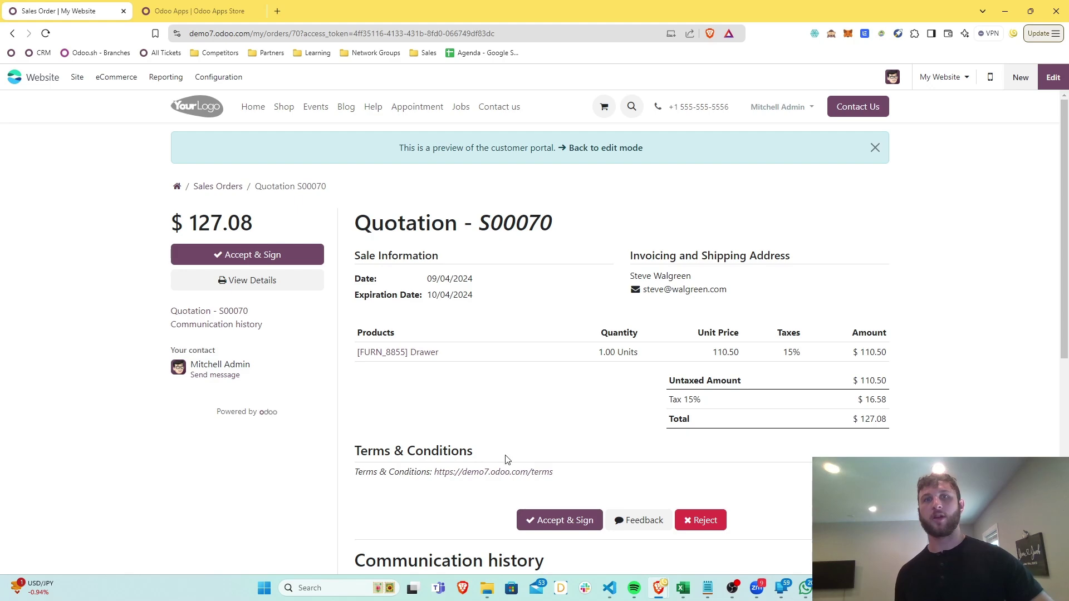
scroll(434, 470, "down", 3)
scroll(420, 357, "up", 3)
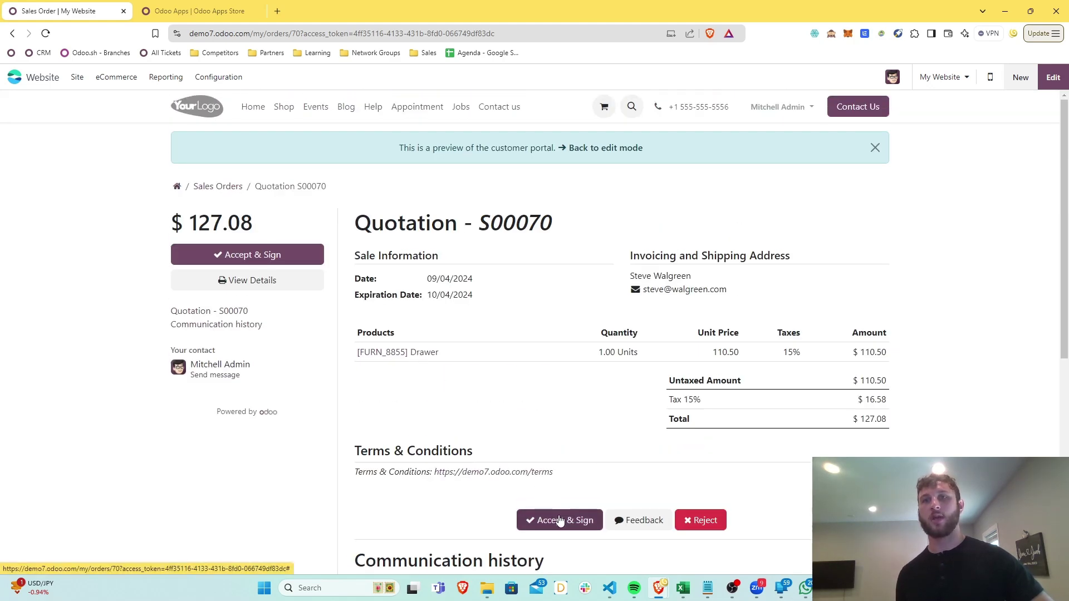
left_click(559, 520)
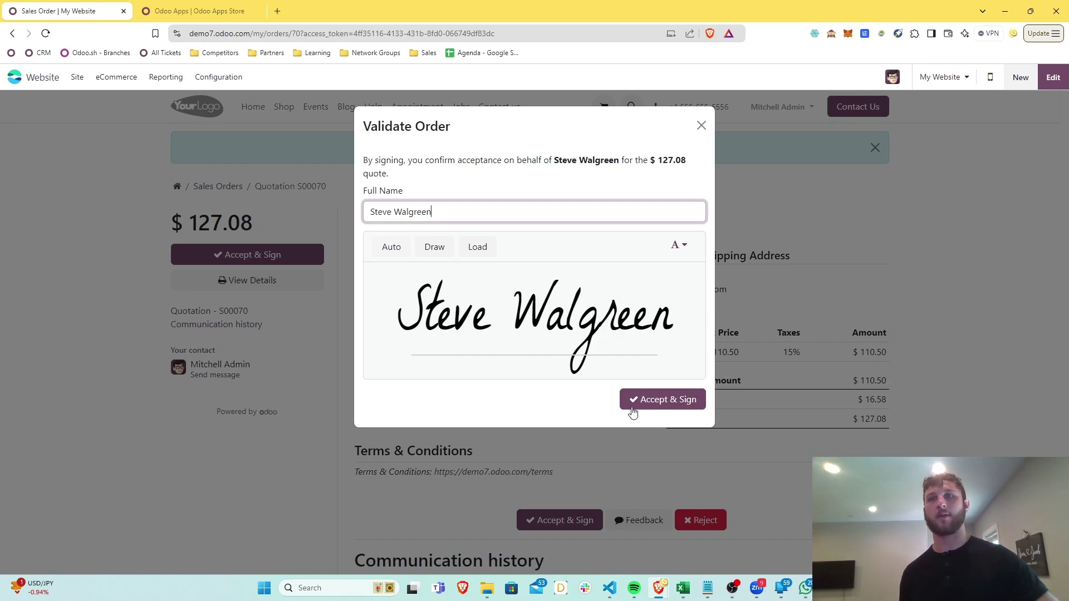
left_click(669, 405)
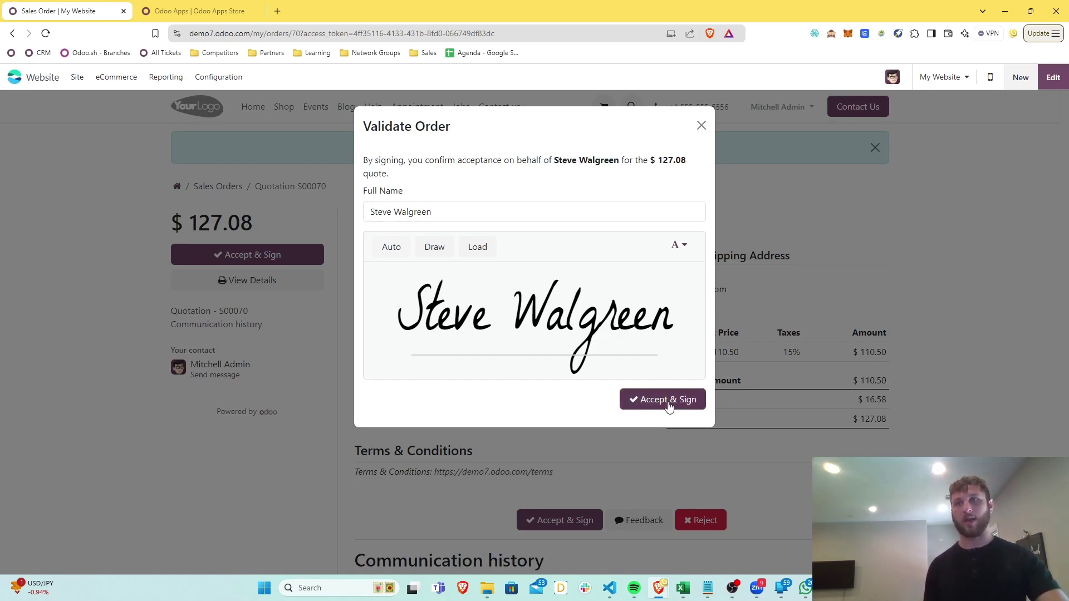
left_click(667, 404)
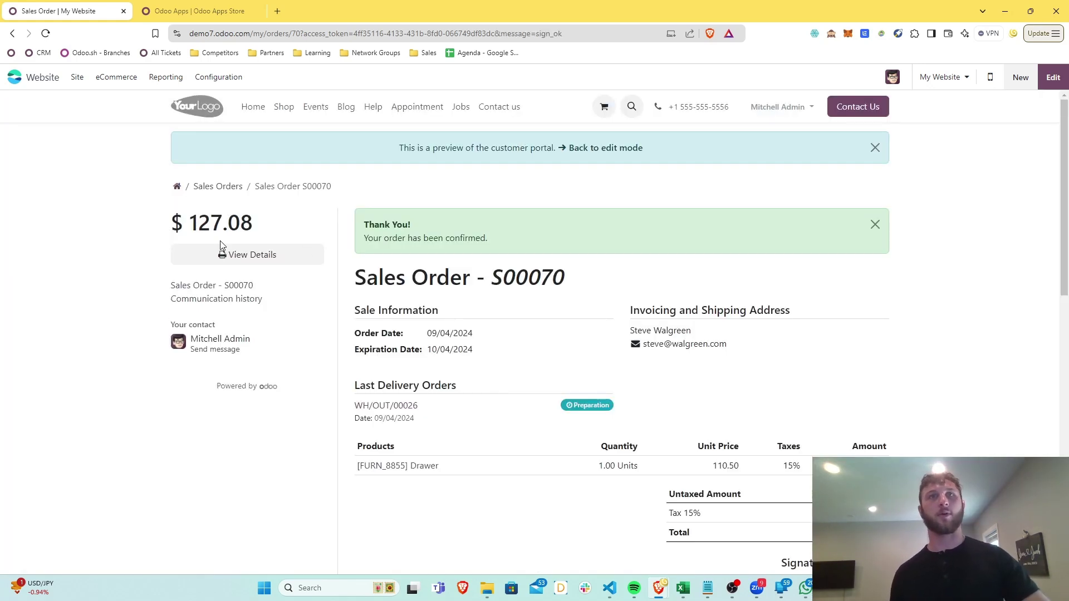
left_click(573, 148)
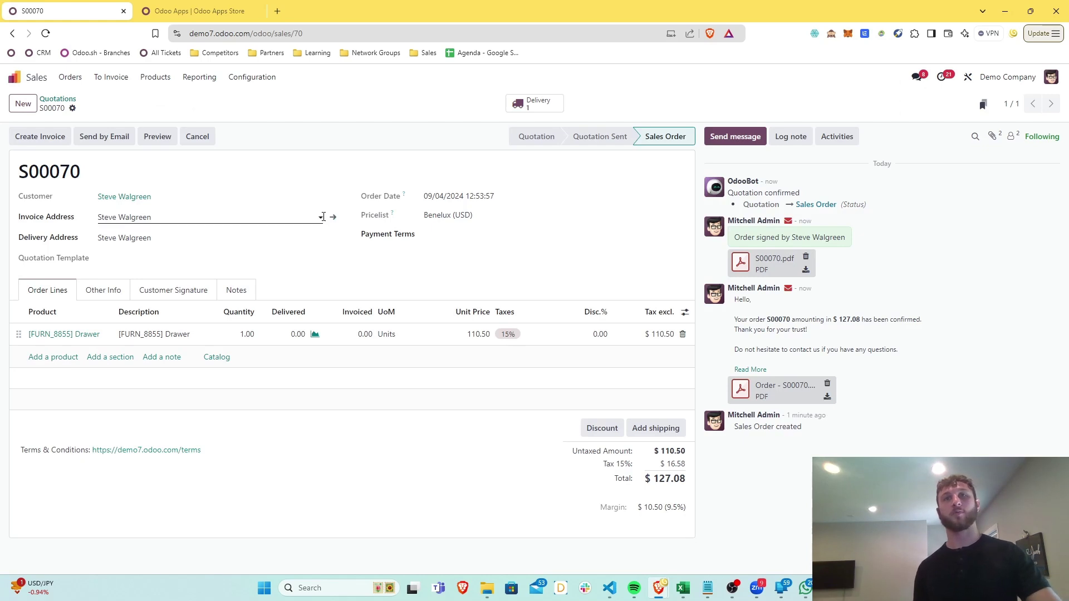
Review the Drawer's stock move details on delivery WH/OUT/00026
left_click(515, 108)
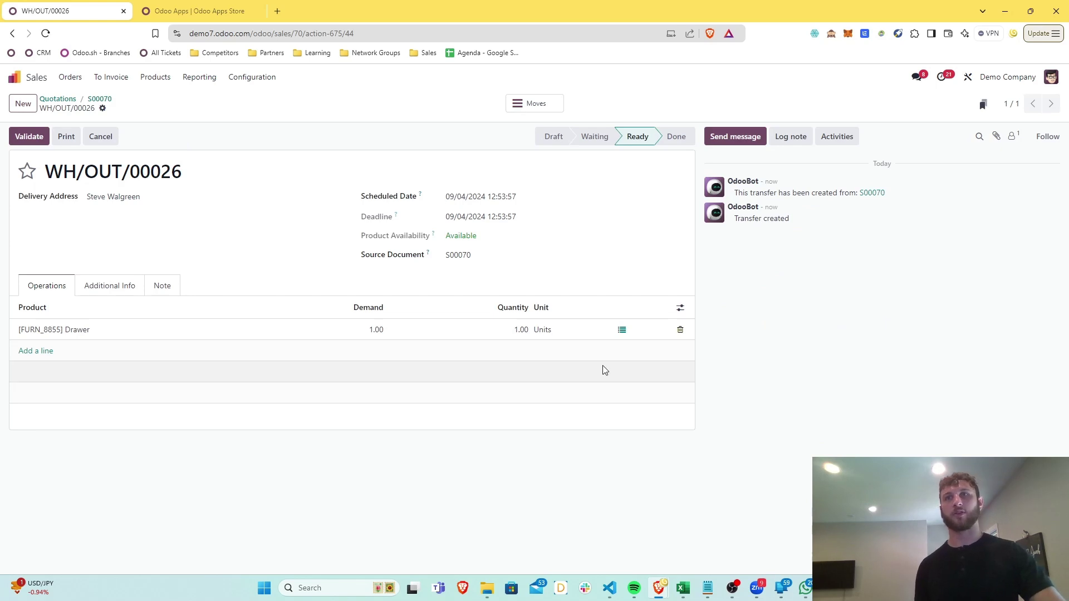
left_click(621, 330)
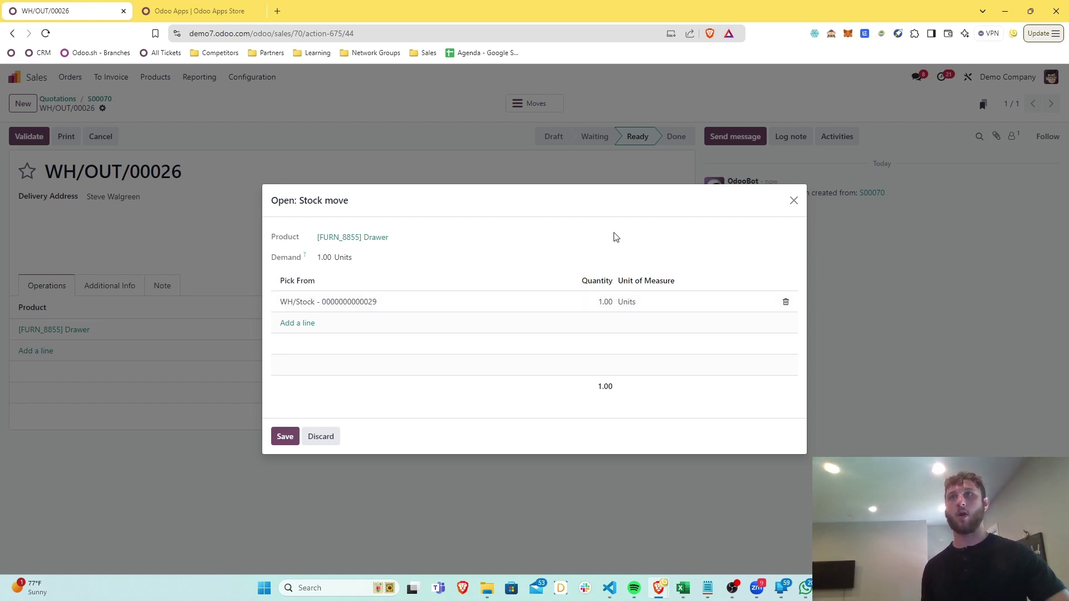
left_click(793, 201)
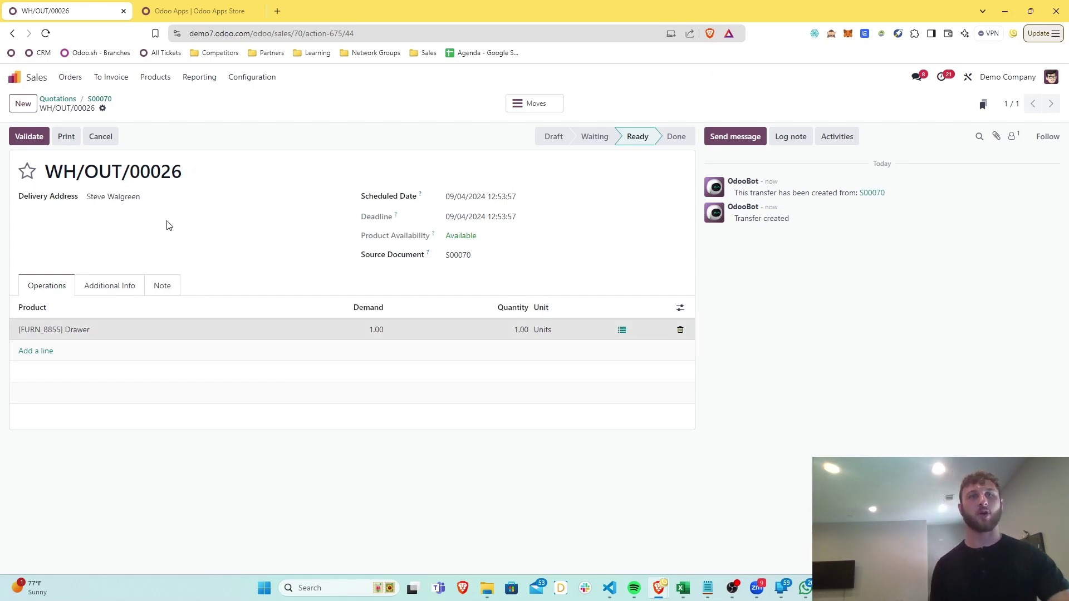
From S00070, open the Drawer's Forecasted Report: 183 on hand, 172 forecasted
left_click(100, 99)
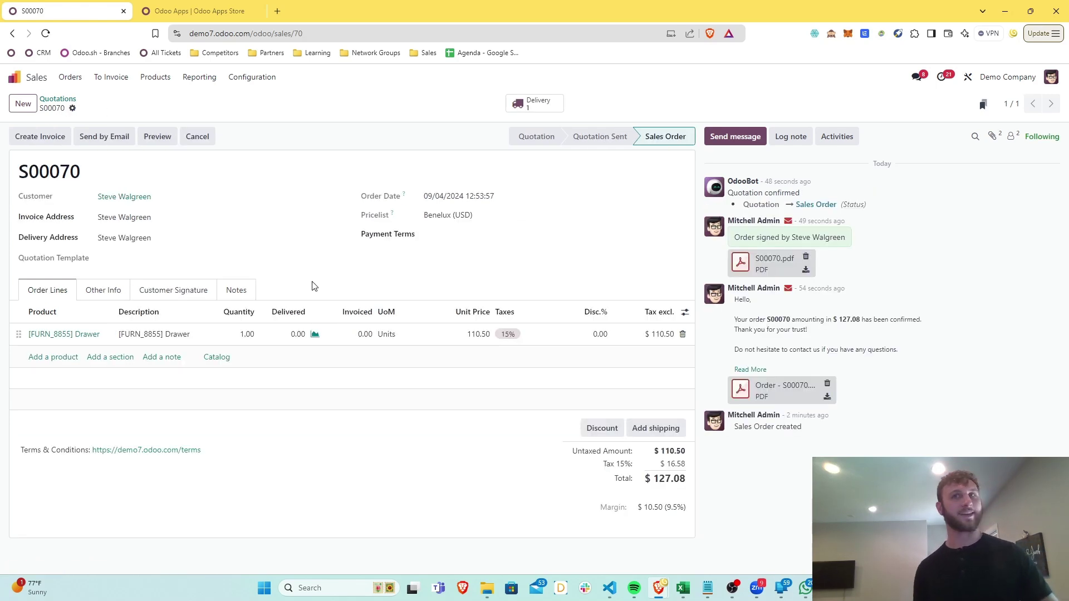
left_click(314, 334)
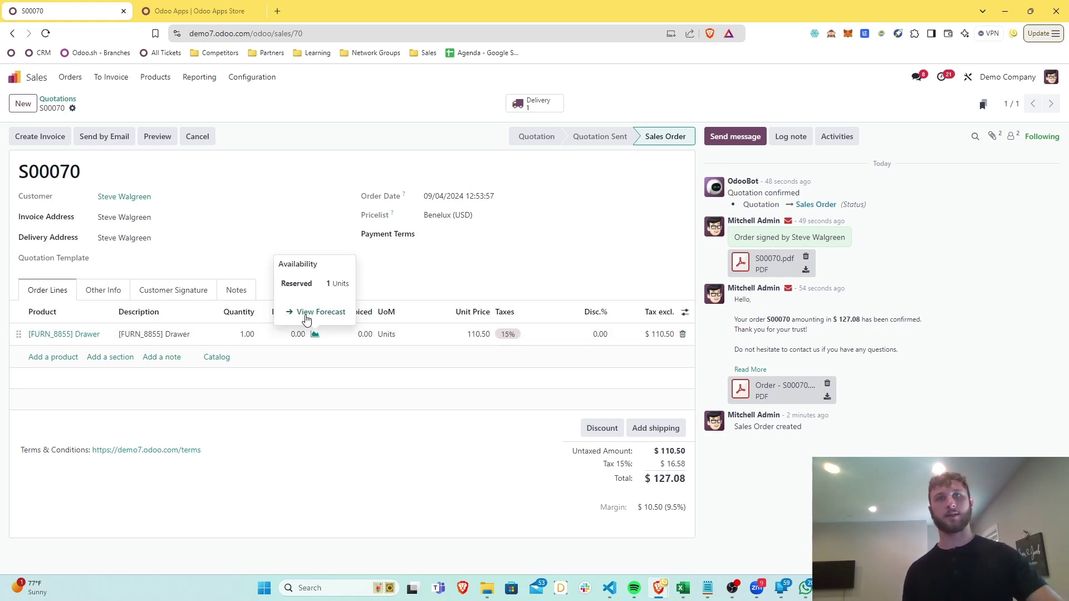
left_click(311, 317)
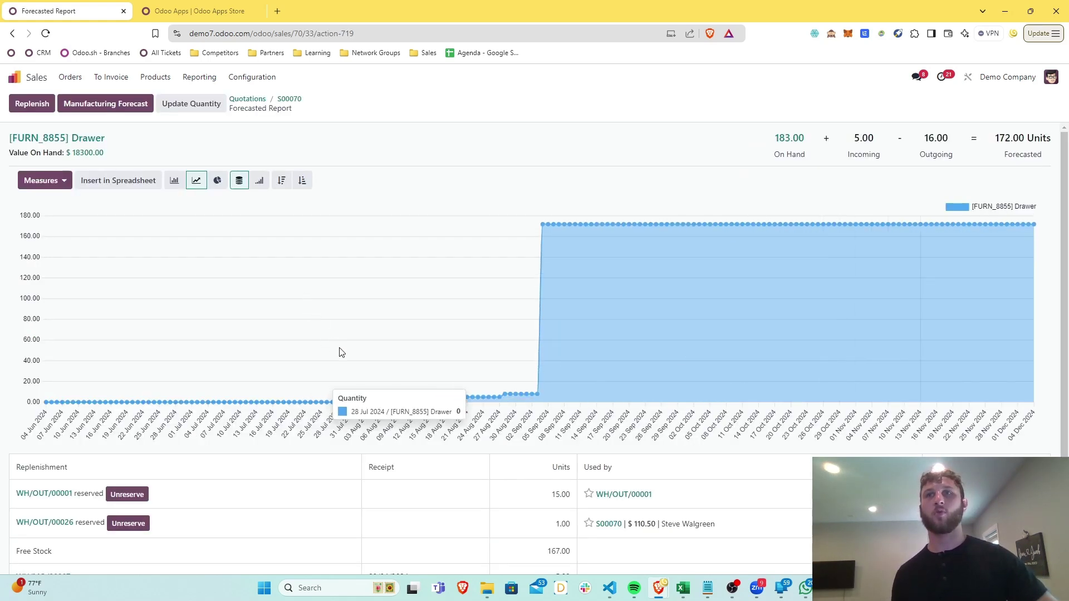
Unreserve the Drawer held for WH/OUT/00026 in the forecasted report
scroll(79, 396, "down", 2)
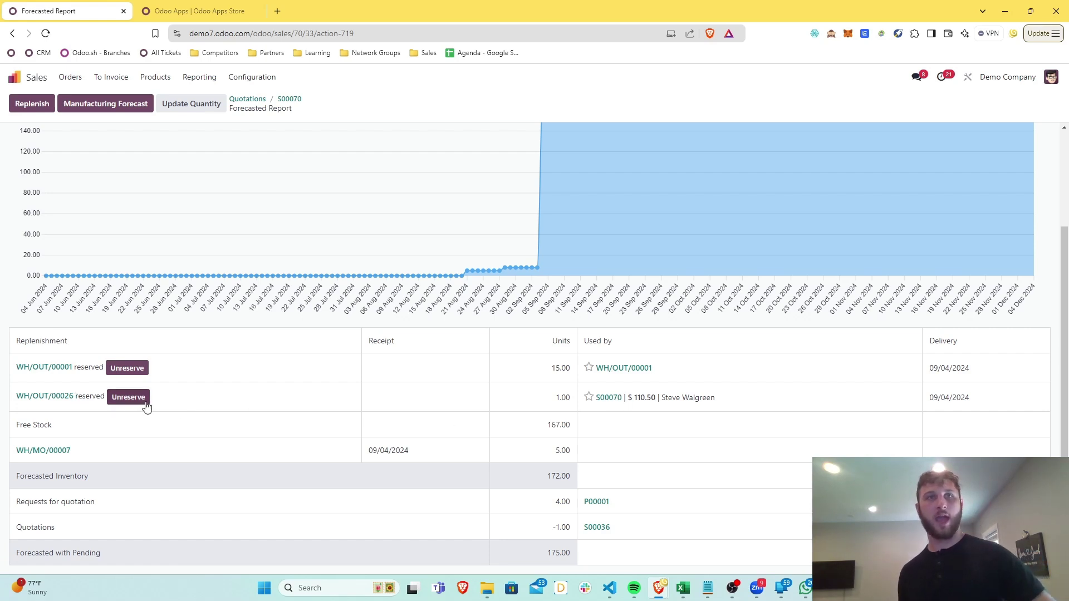
left_click(128, 397)
scroll(216, 415, "down", 2)
scroll(216, 415, "down", 1)
scroll(190, 405, "up", 3)
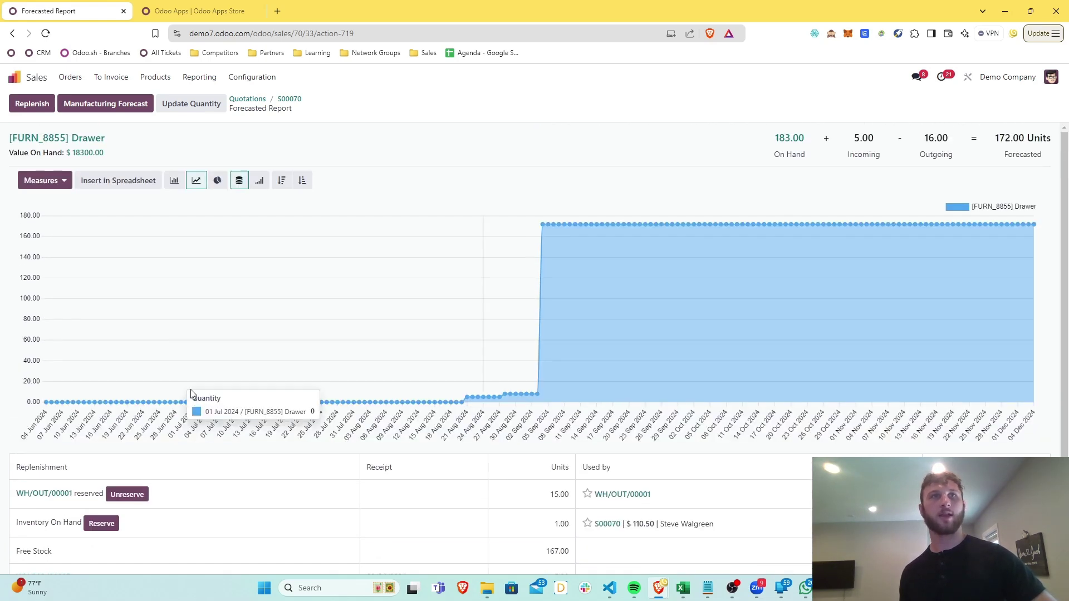
Replenish the Drawer using the Manufacture route and open the resulting order WH/MO/00009
left_click(35, 103)
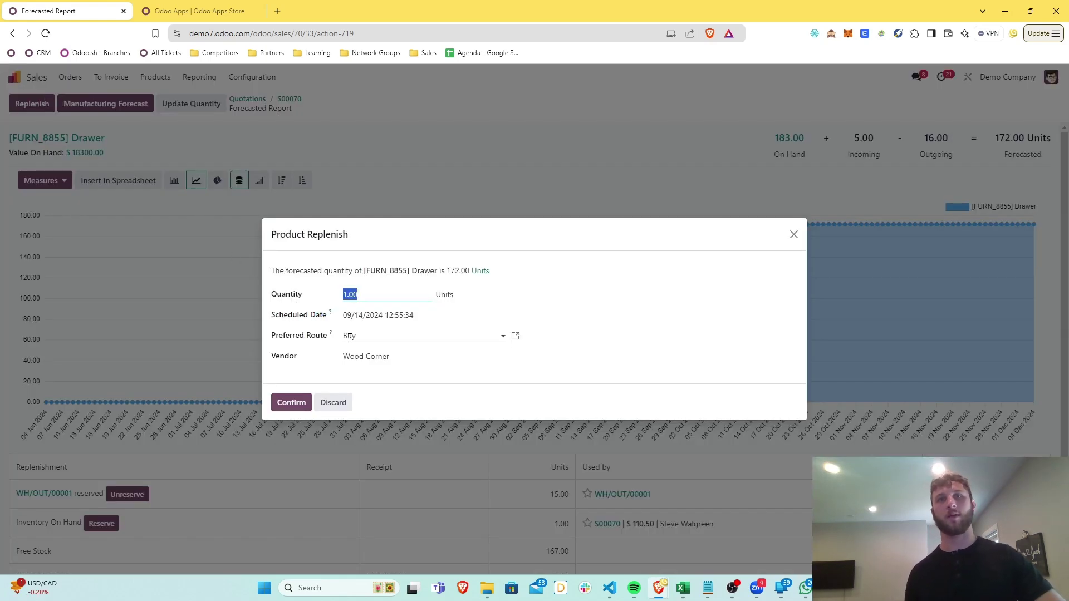
left_click(353, 336)
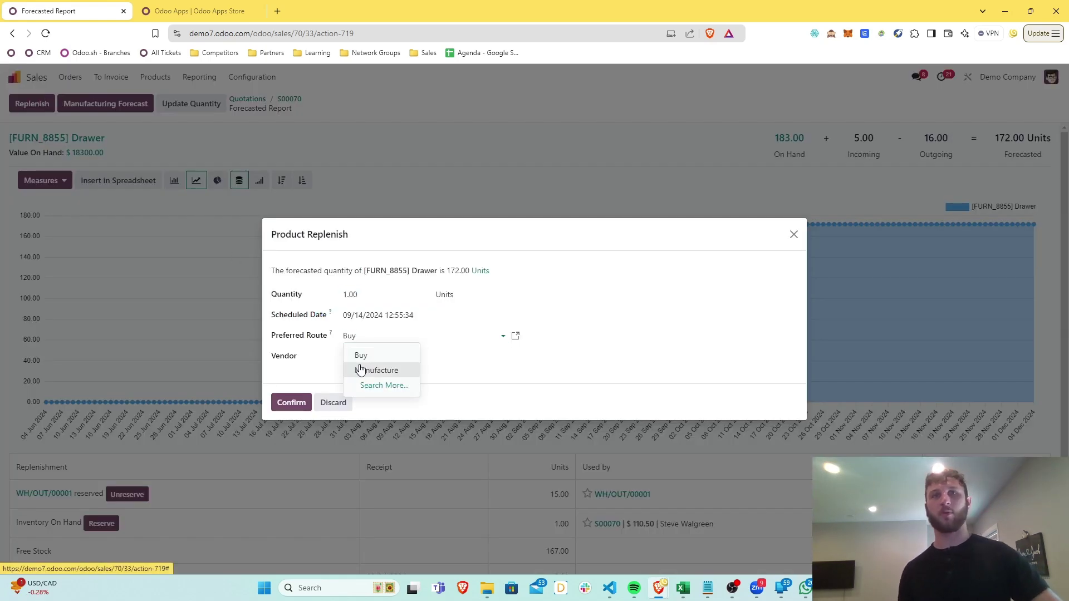
left_click(360, 370)
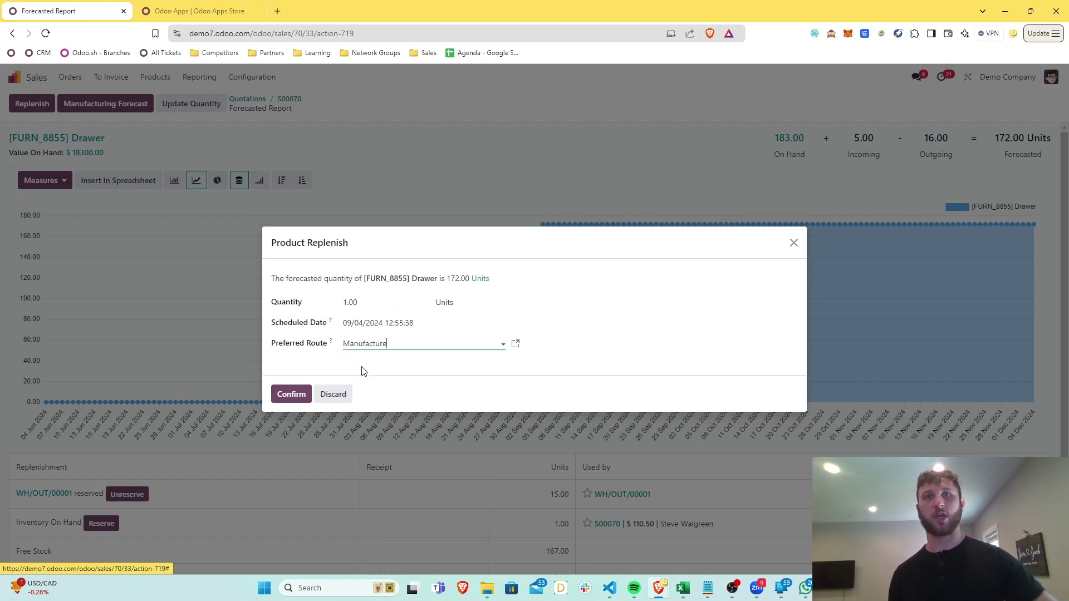
left_click(292, 394)
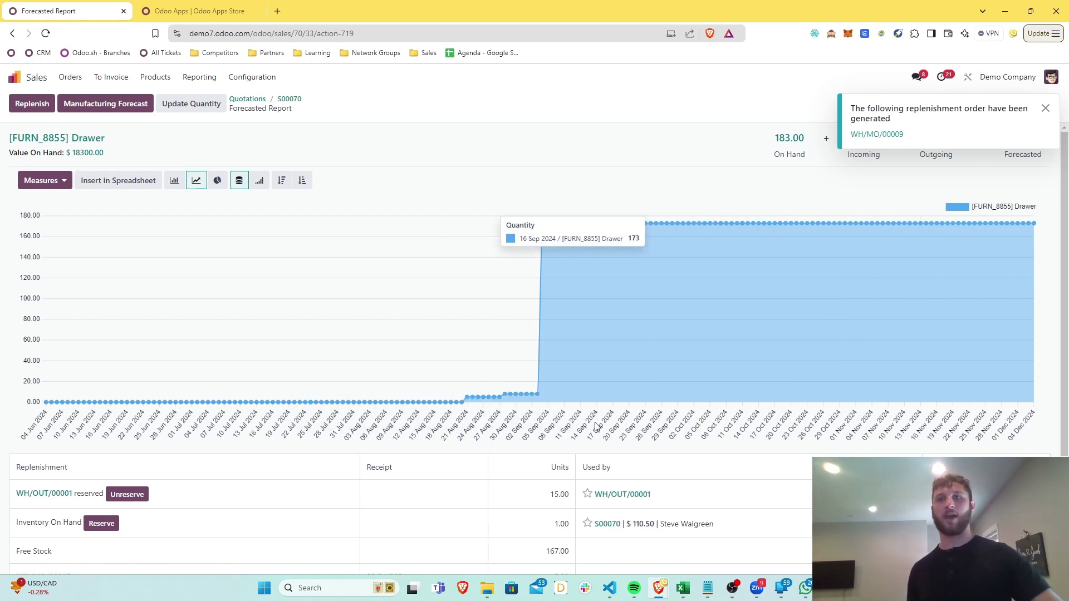
scroll(552, 423, "down", 3)
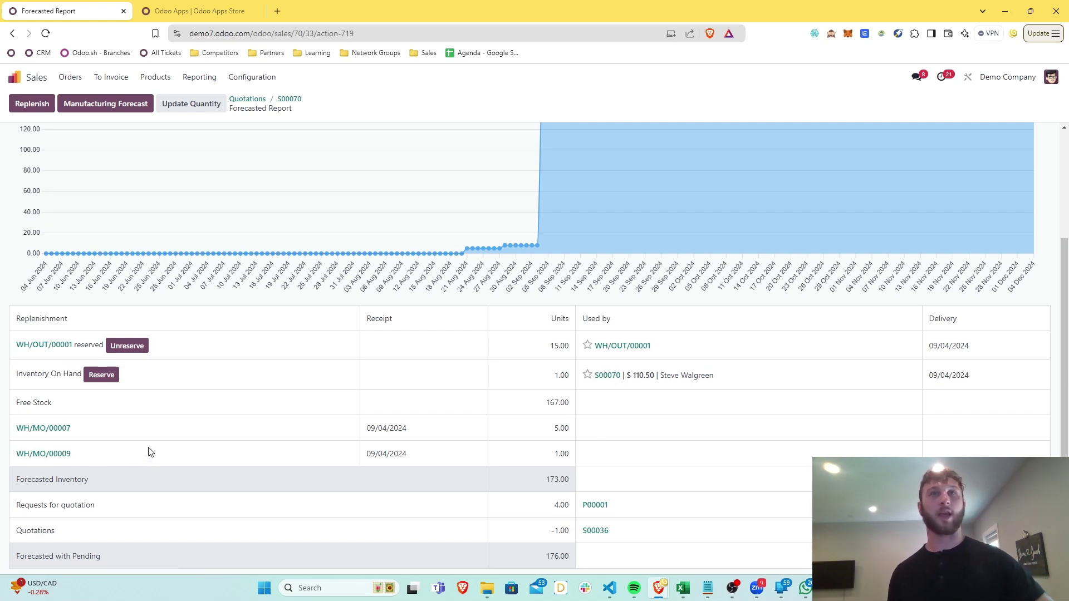
scroll(153, 452, "up", 3)
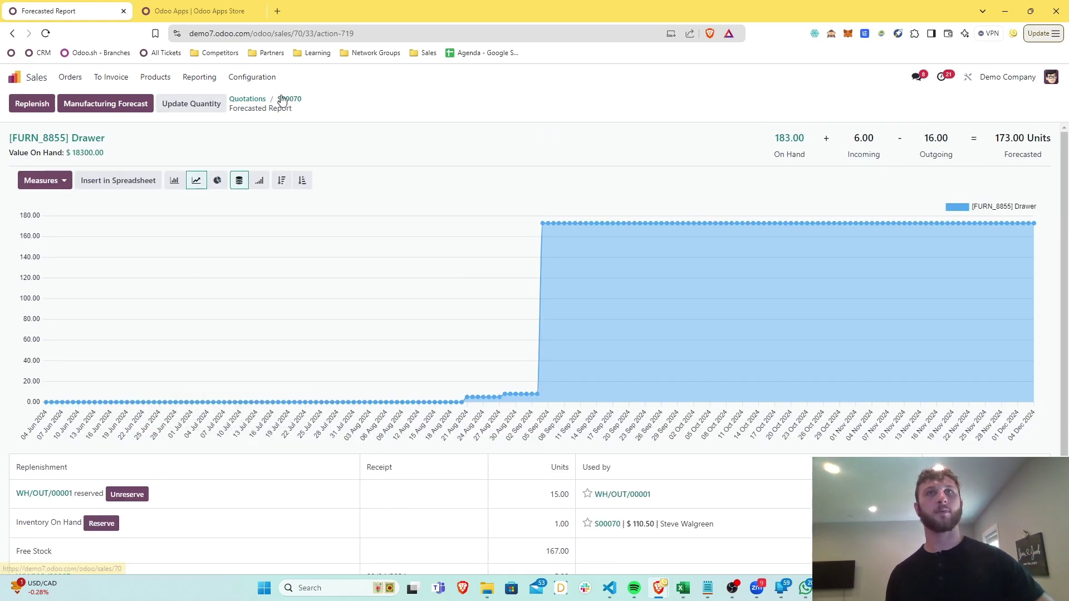
scroll(143, 417, "down", 3)
left_click(44, 451)
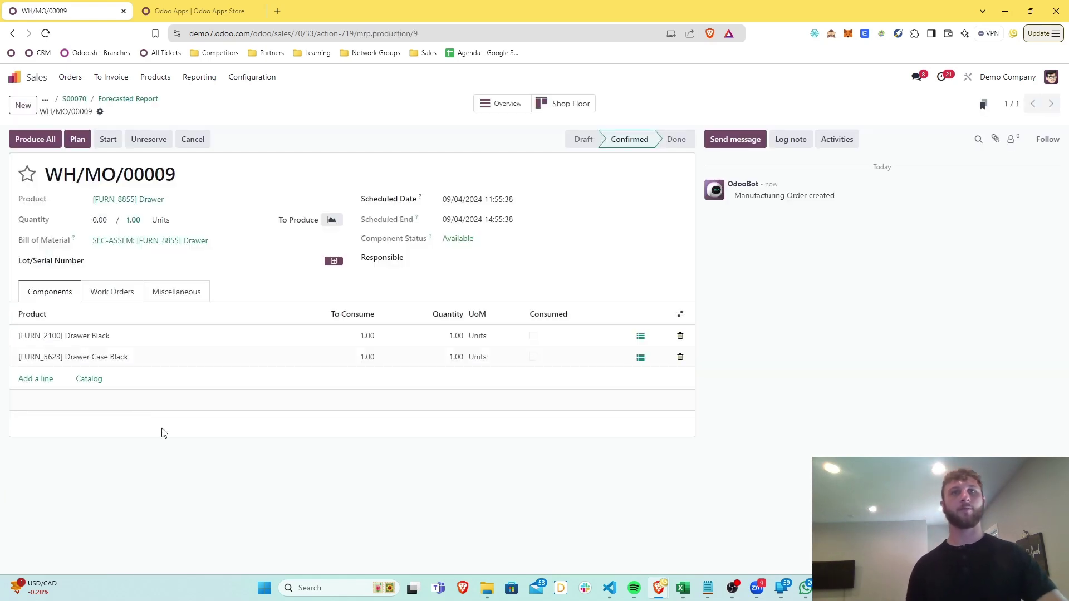
Schedule WH/MO/00009, then open Shop Floor with the Assembly 1, Drill 1 and Assembly 2 work centers
left_click(77, 139)
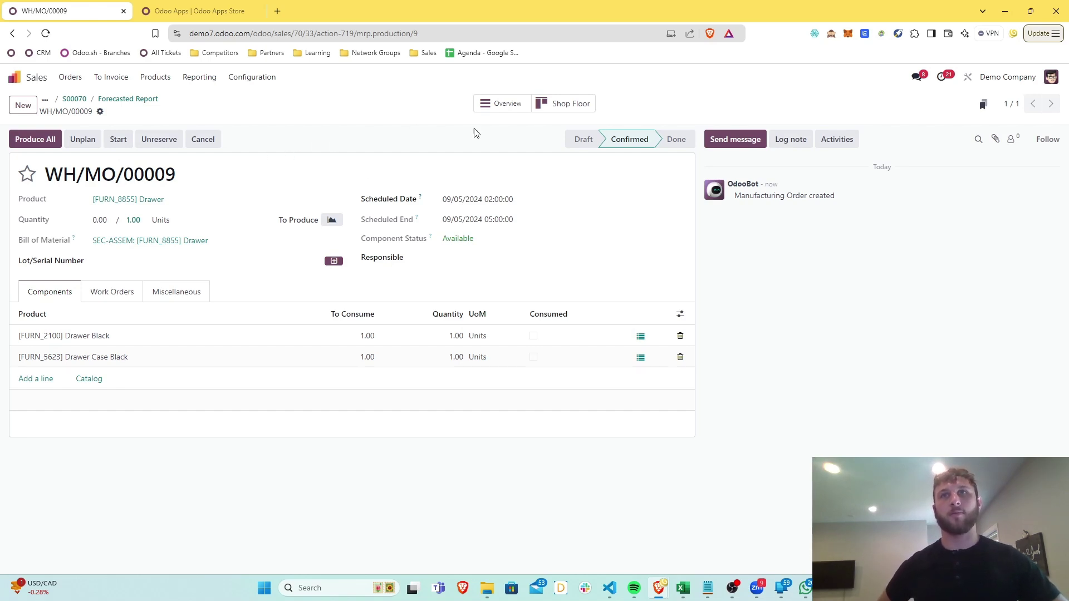
left_click(542, 109)
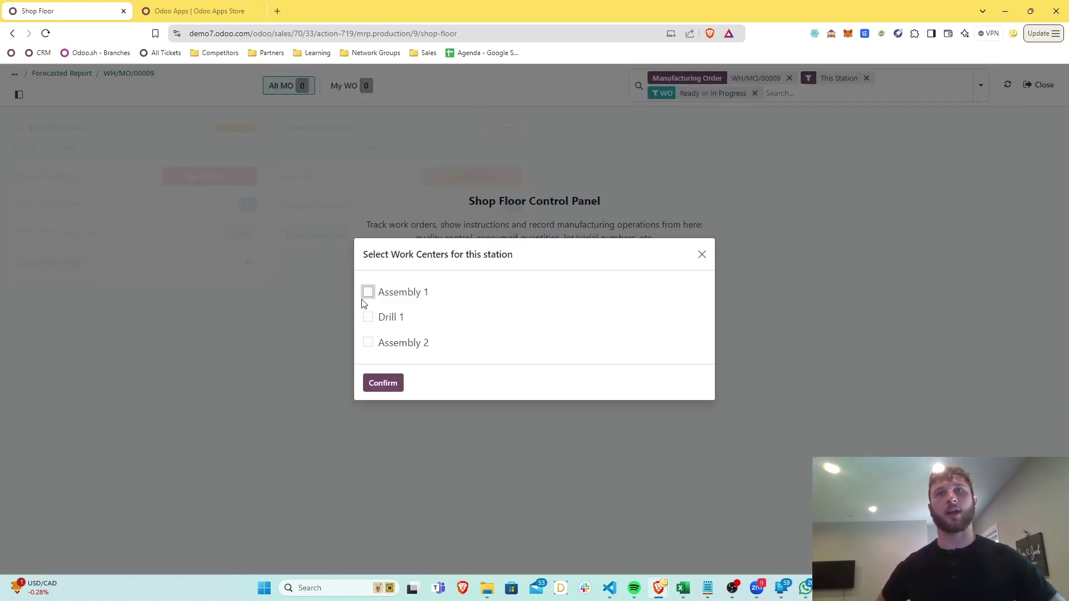
left_click(368, 293)
left_click(368, 317)
left_click(367, 343)
left_click(382, 383)
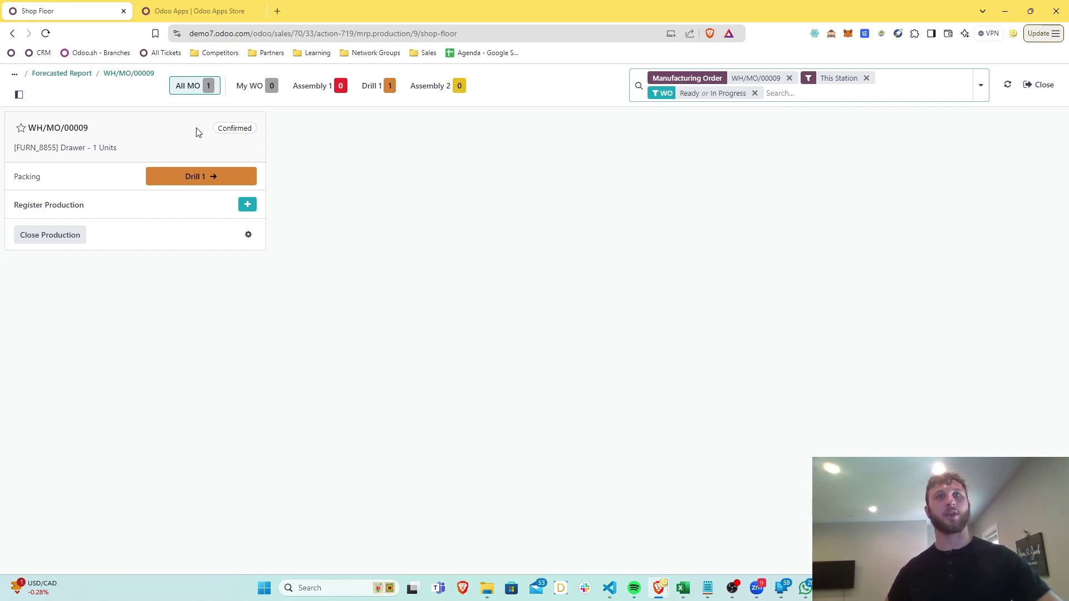
Register 1 Drawer produced under lot 0000001
left_click(241, 206)
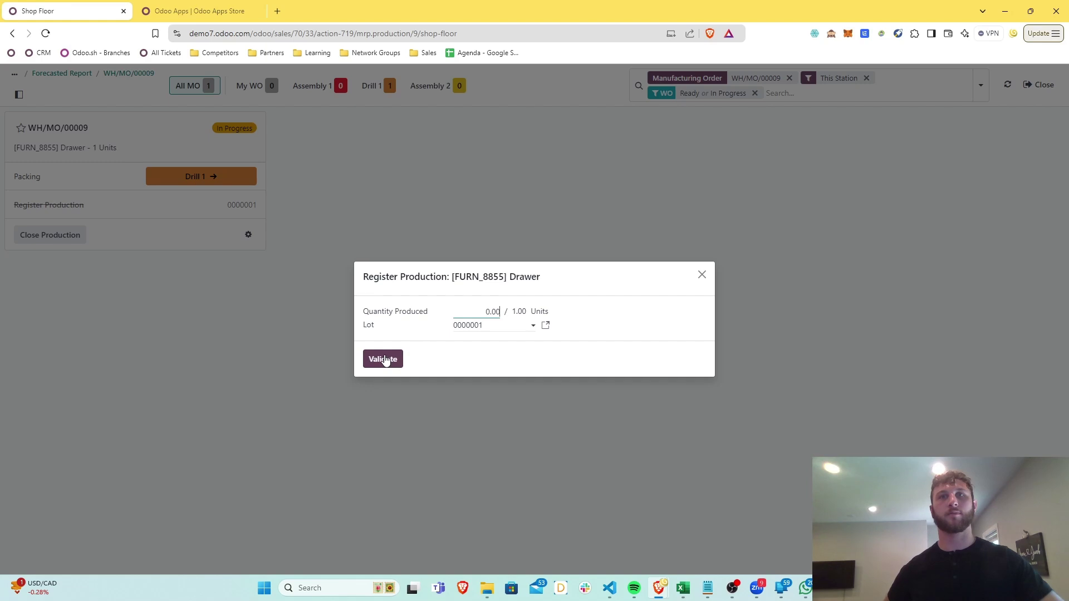
key("BackSpace")
key("BackSpace")
key("BackSpace")
key("BackSpace")
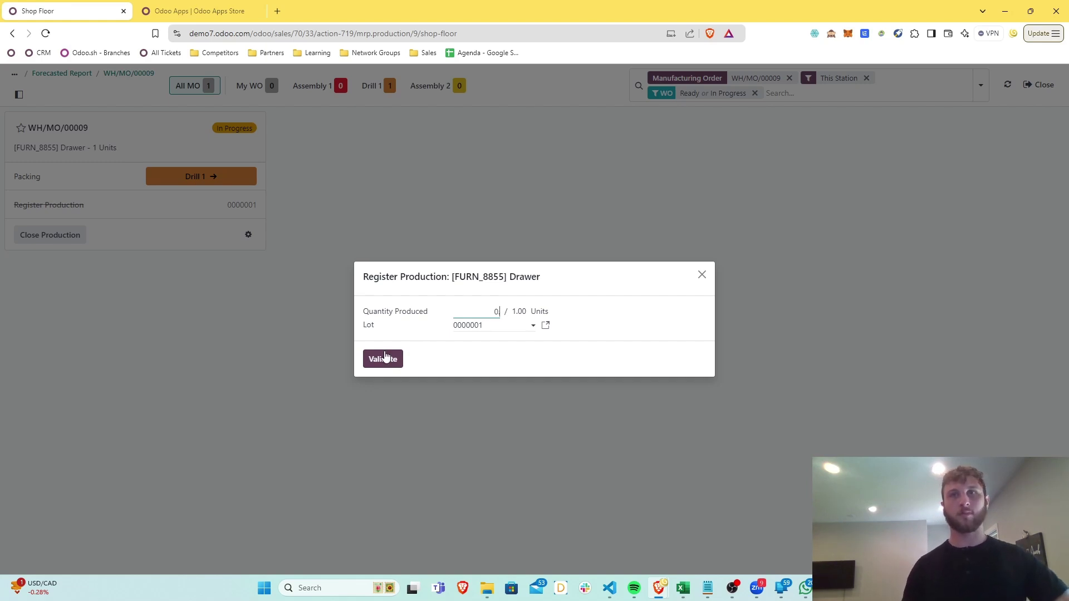
type("1")
left_click(384, 358)
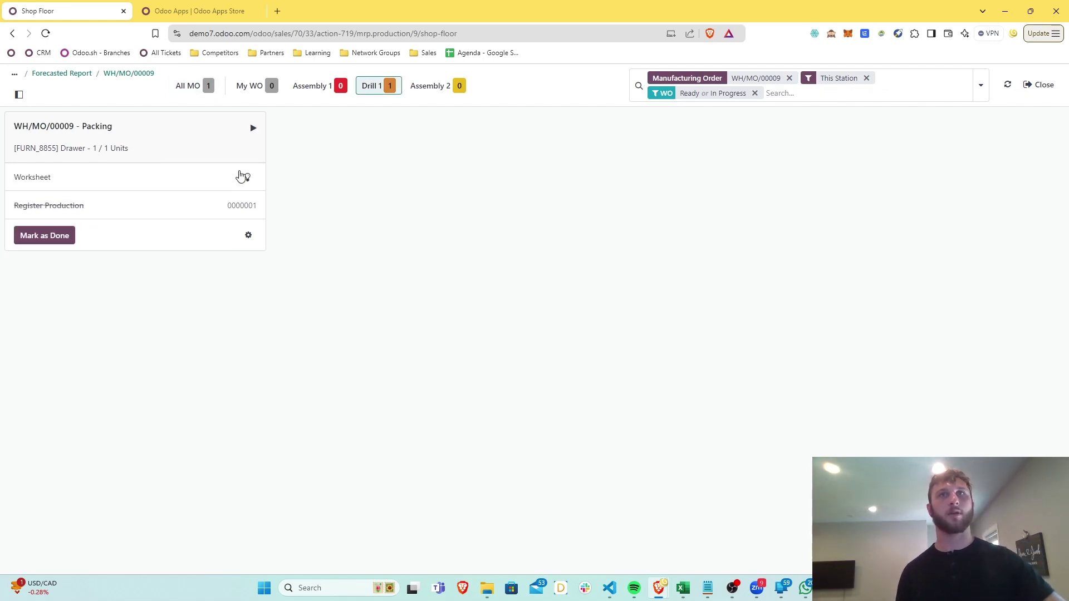
Start the Packing work order at Drill 1, review its worksheet, and mark it done
left_click(216, 140)
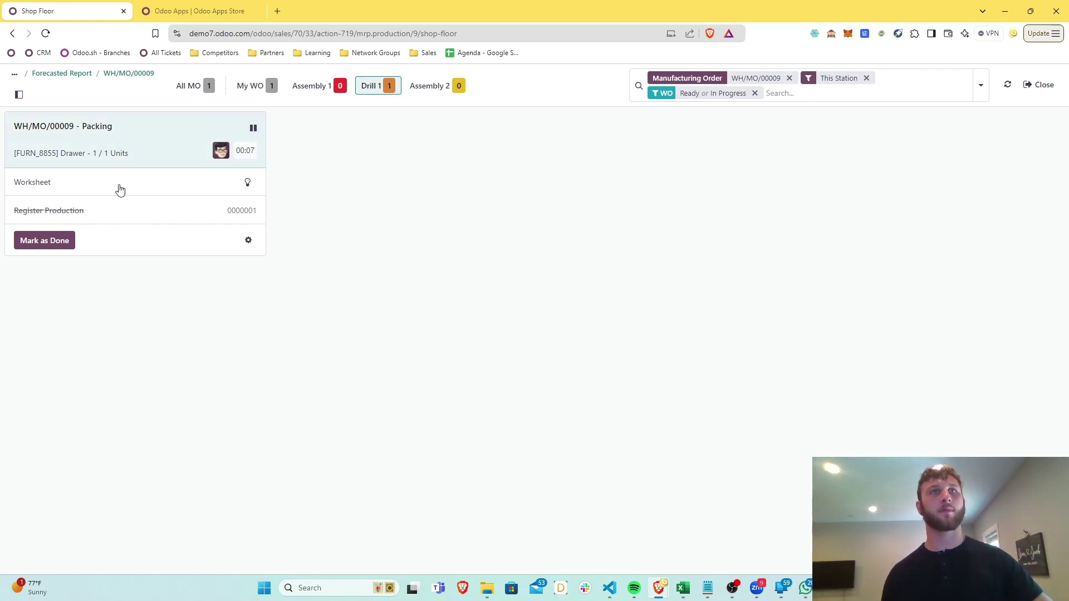
left_click(128, 184)
scroll(438, 236, "down", 15)
scroll(437, 237, "up", 15)
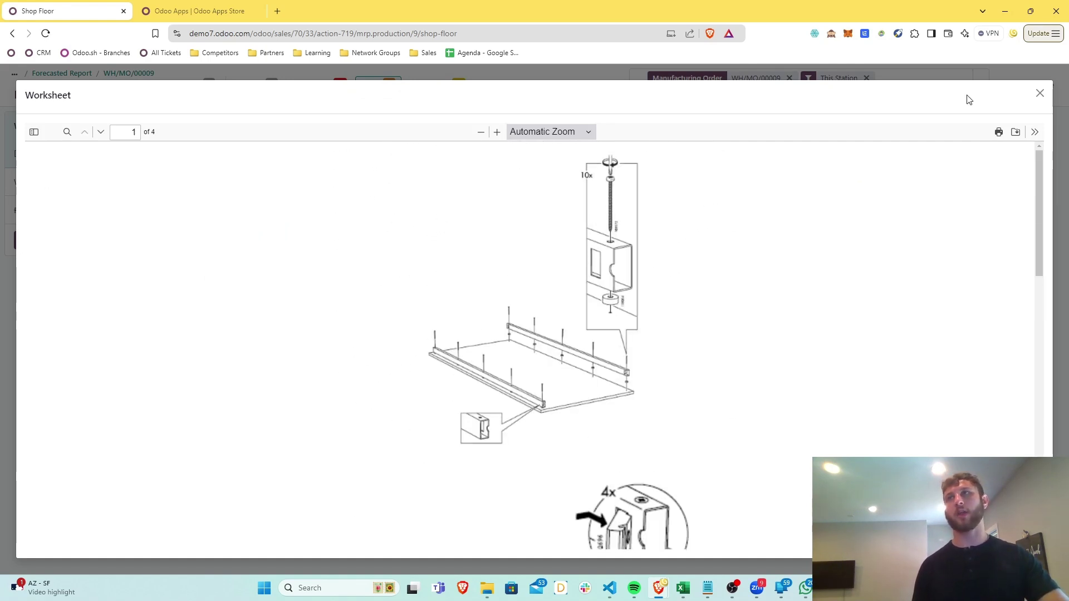
left_click(1039, 93)
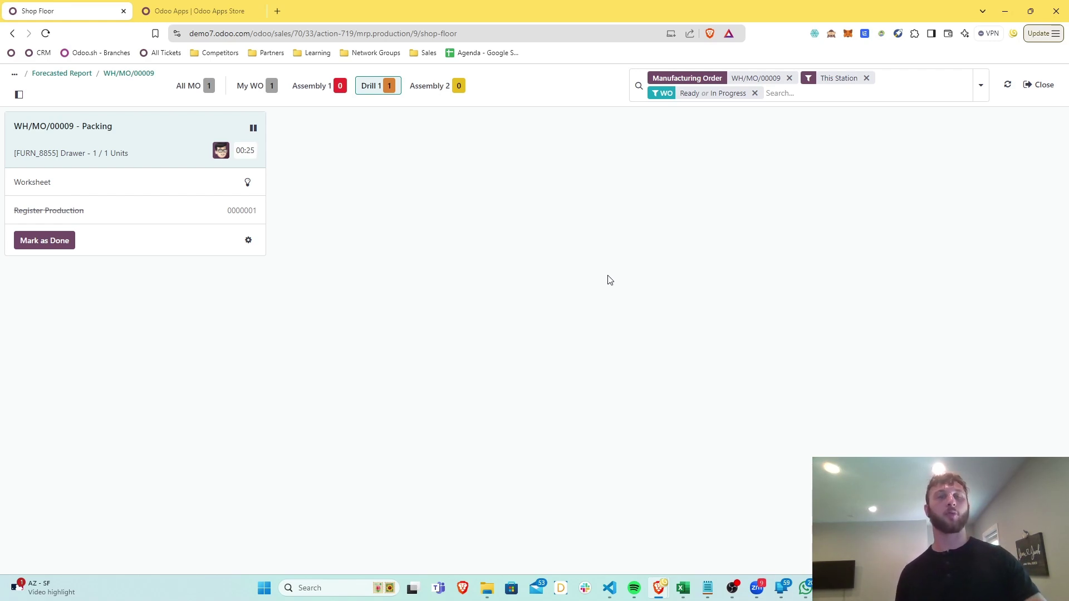
left_click(66, 245)
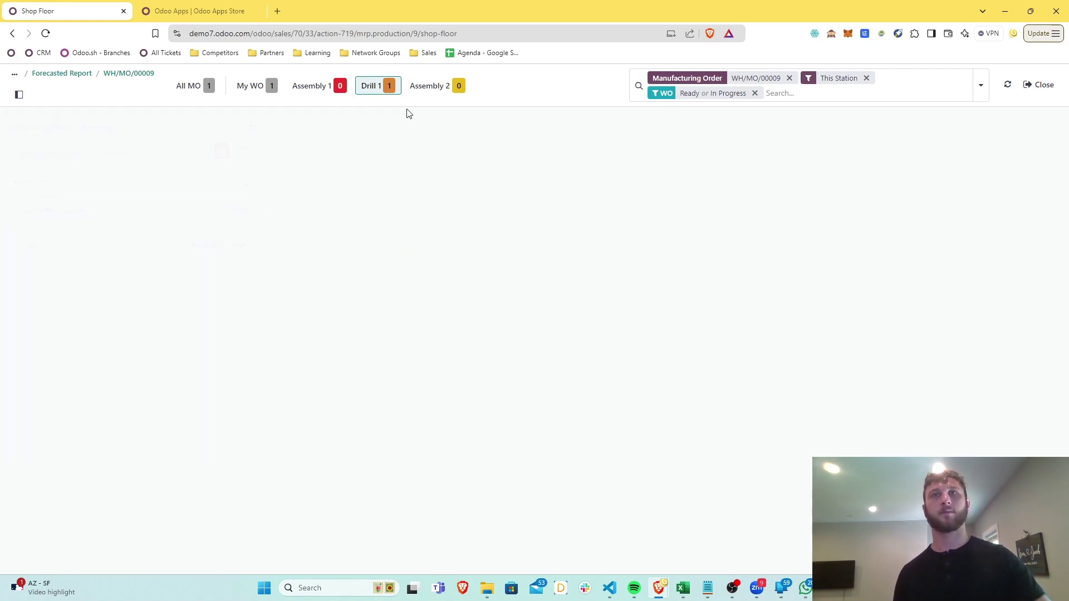
On Assembly 1, start and finish the Testing and Long time assembly work orders, then close production
left_click(337, 99)
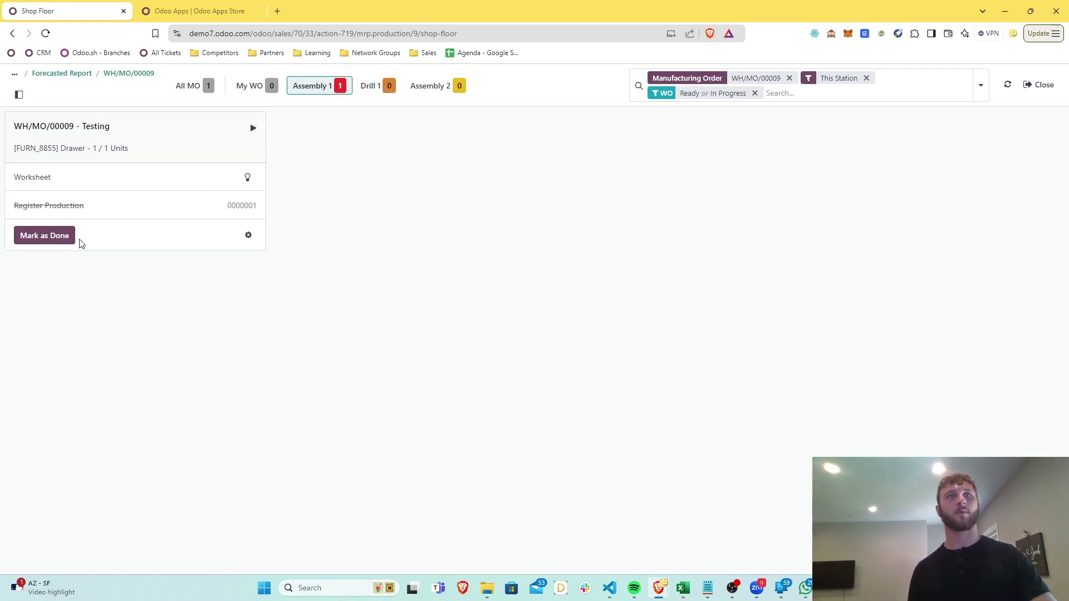
left_click(252, 128)
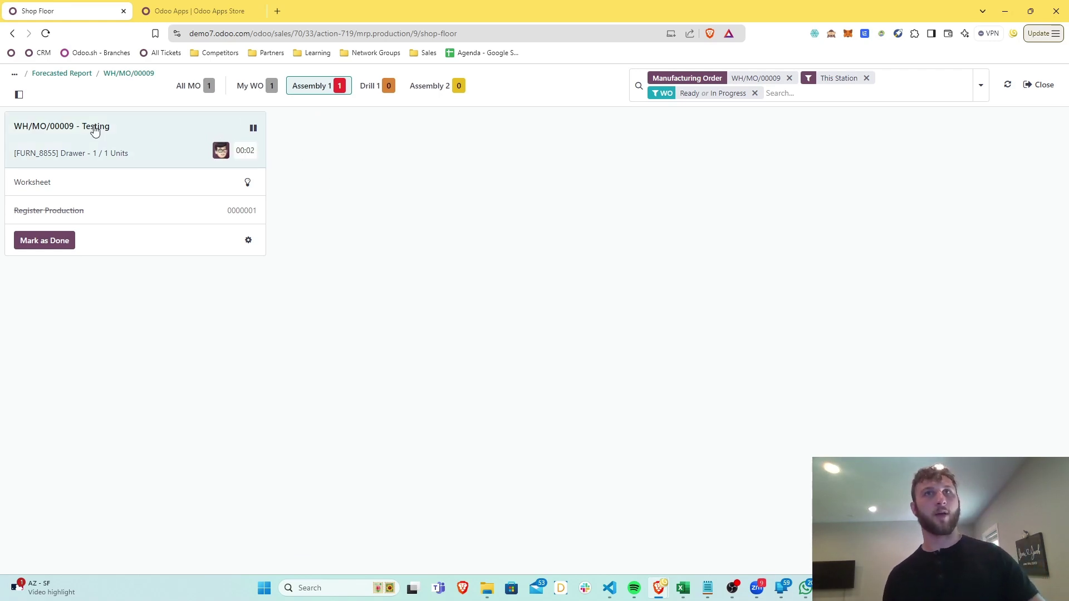
left_click(44, 240)
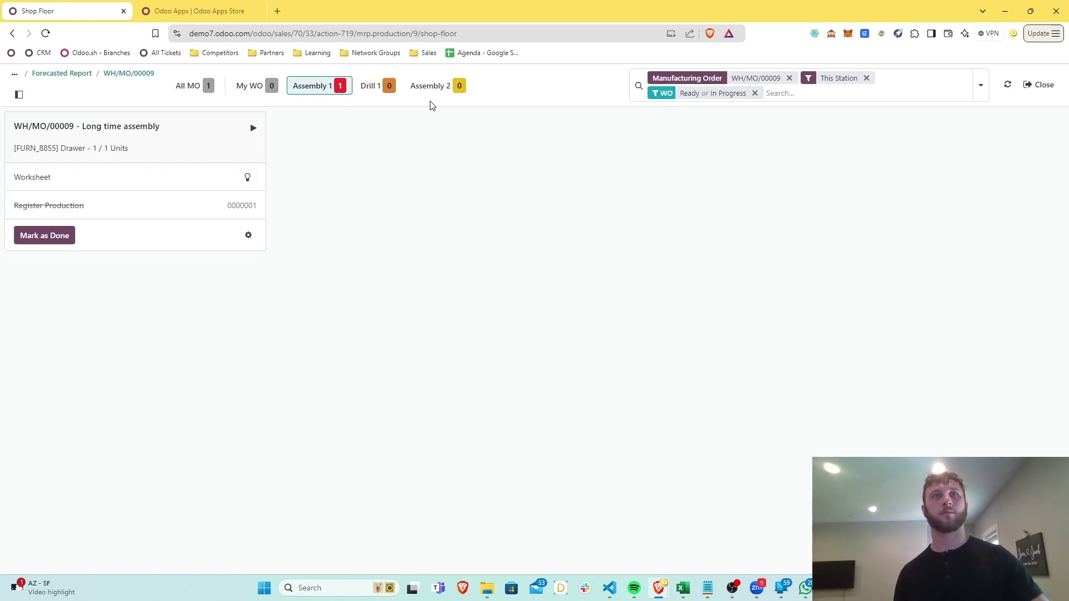
left_click(167, 133)
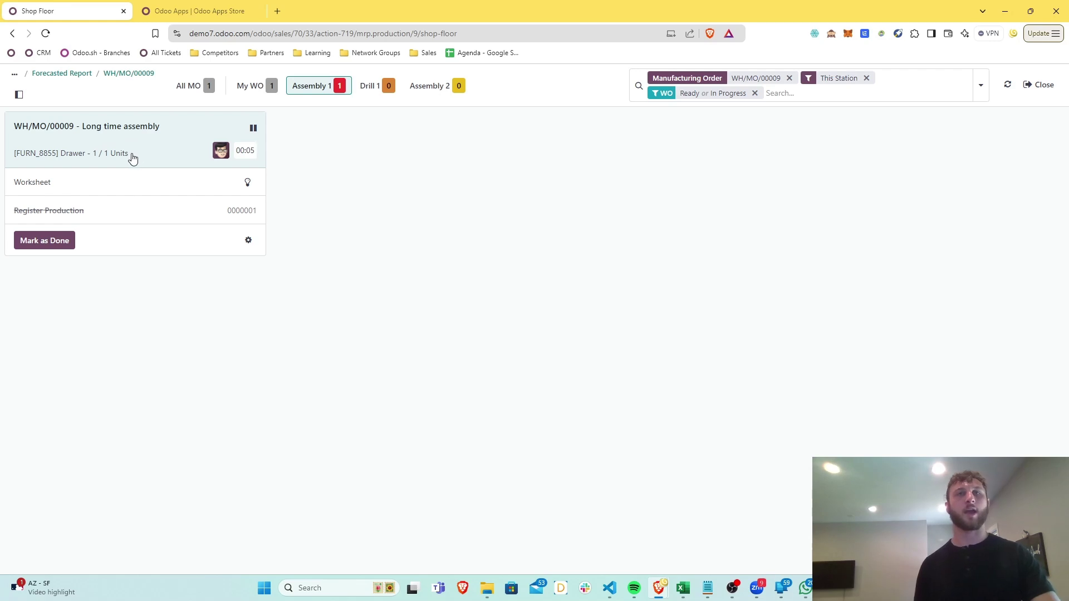
left_click(38, 242)
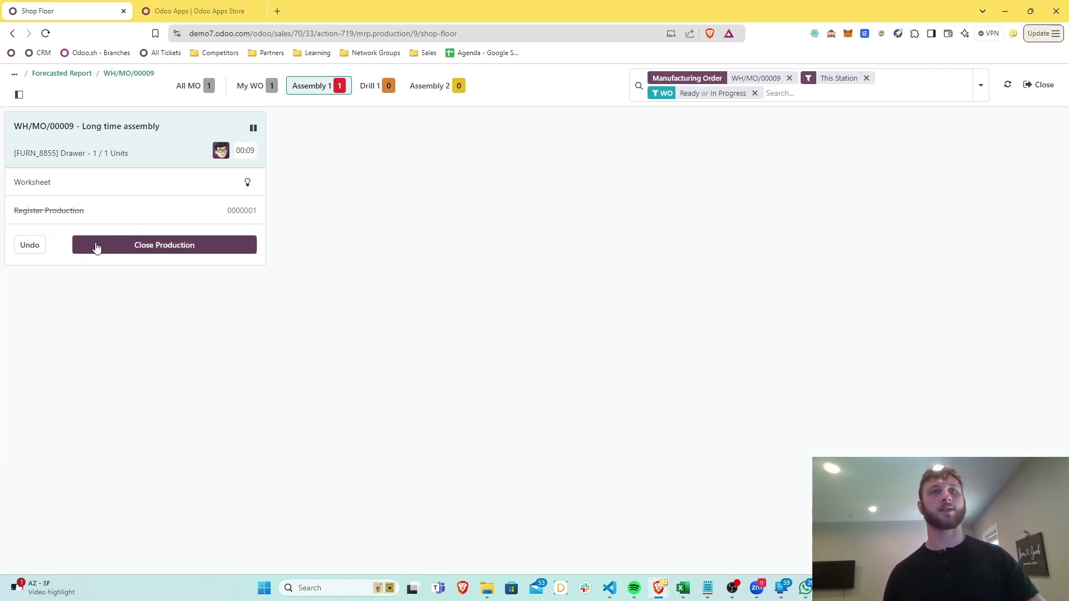
left_click(96, 247)
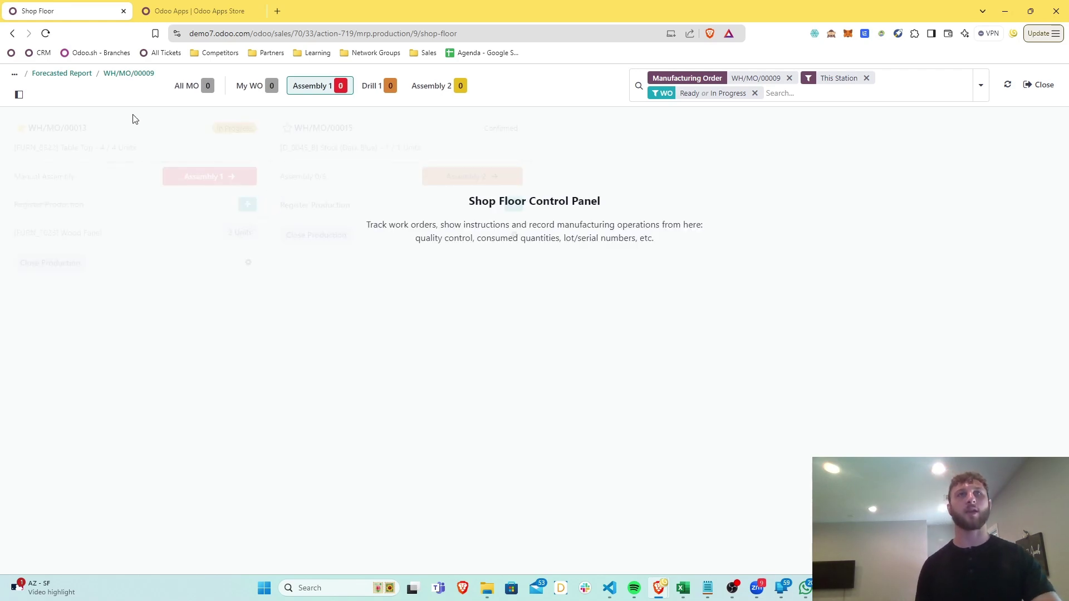
left_click(123, 75)
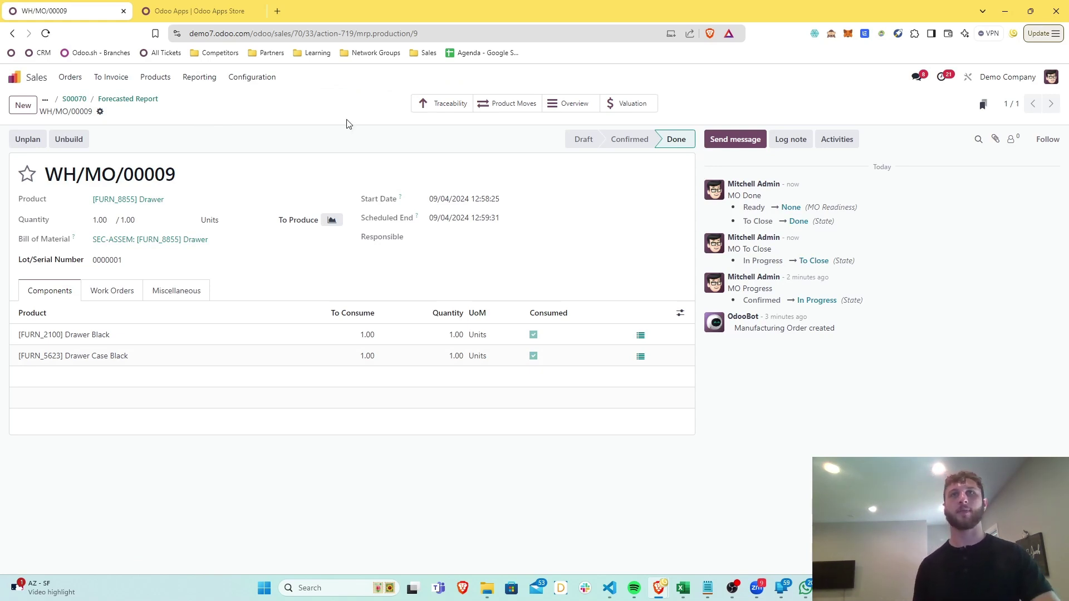
Open the WH/MO/00009 traceability report and unfold the Drawer Black and Drawer Case Black lines
left_click(442, 104)
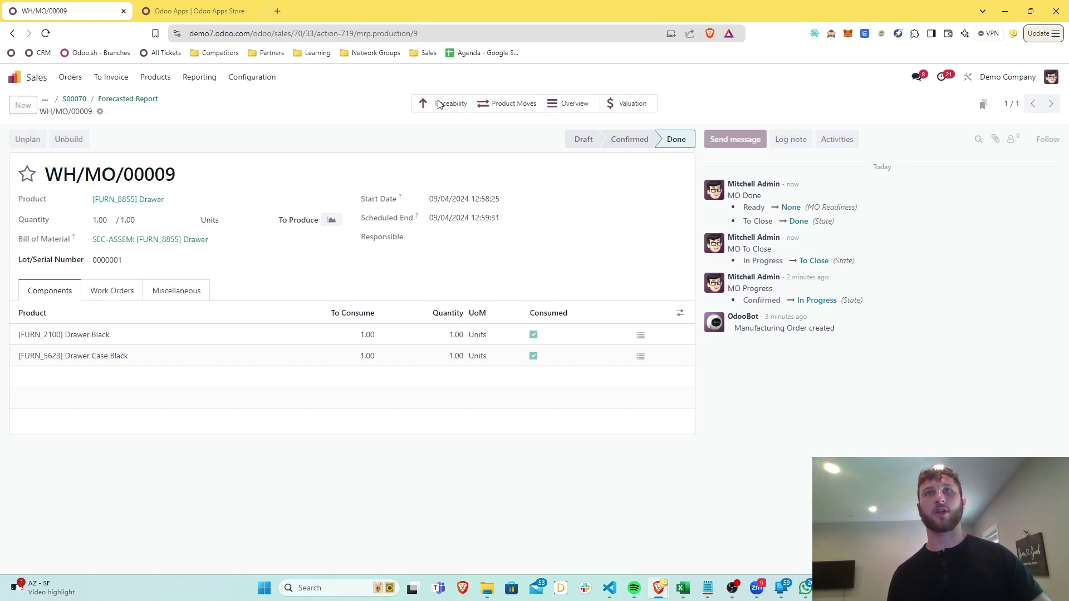
left_click(21, 228)
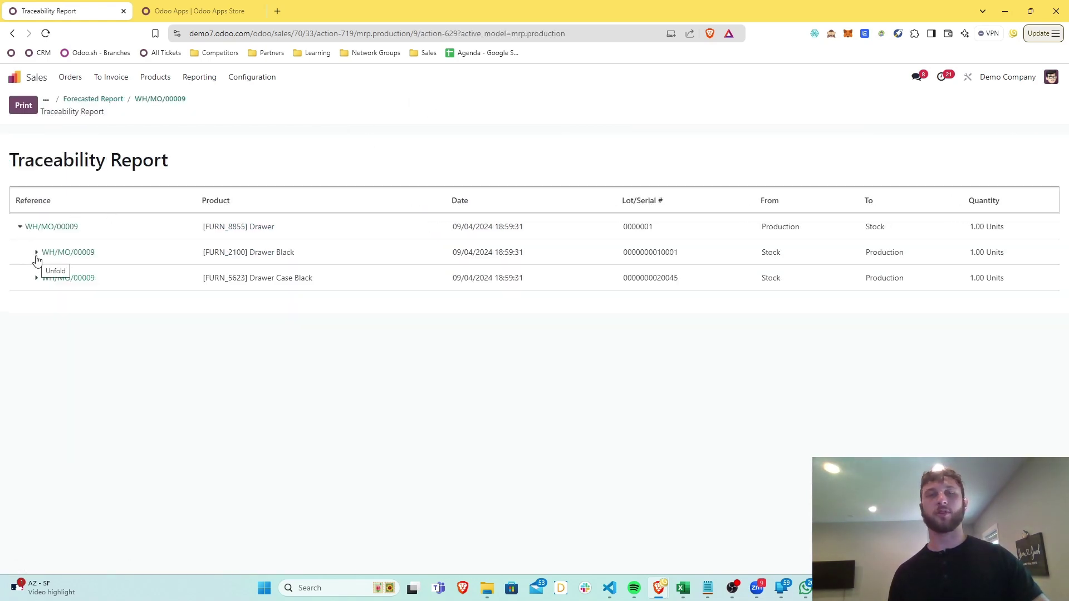
left_click(37, 255)
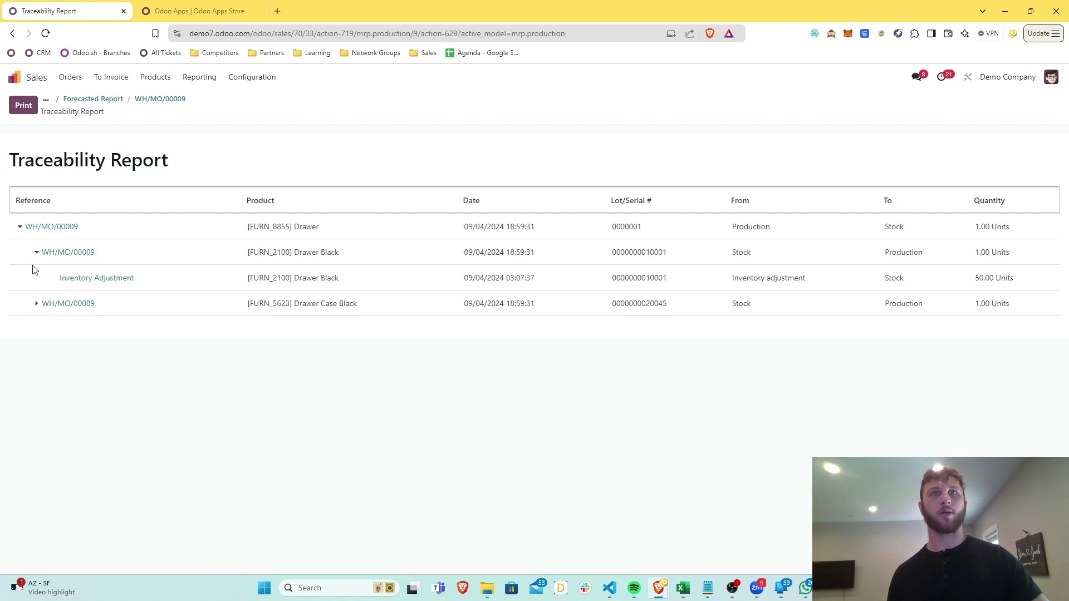
left_click(35, 304)
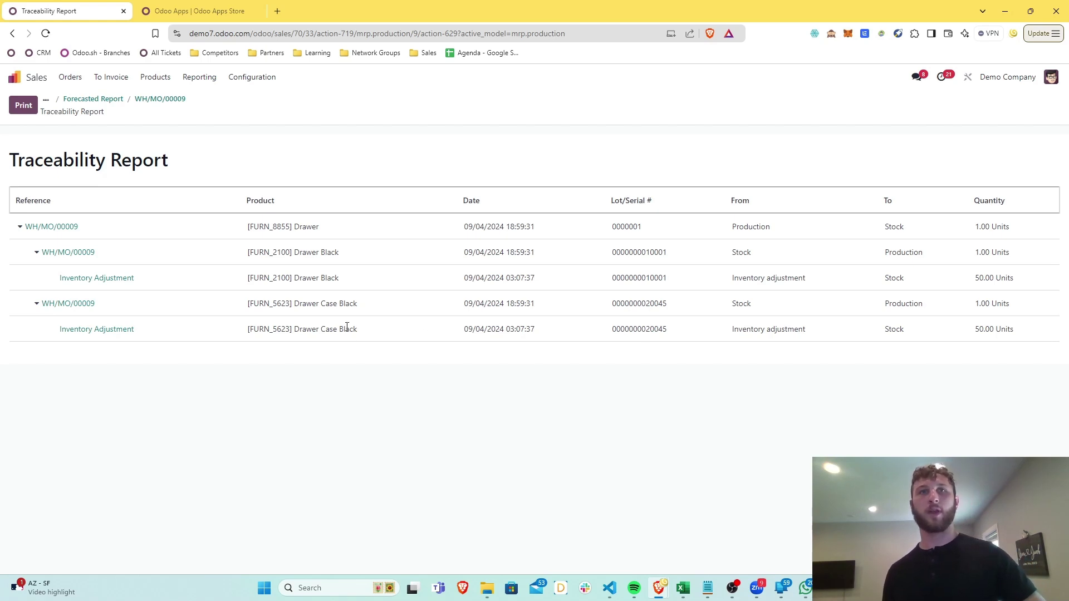
left_click_drag(360, 332, 300, 331)
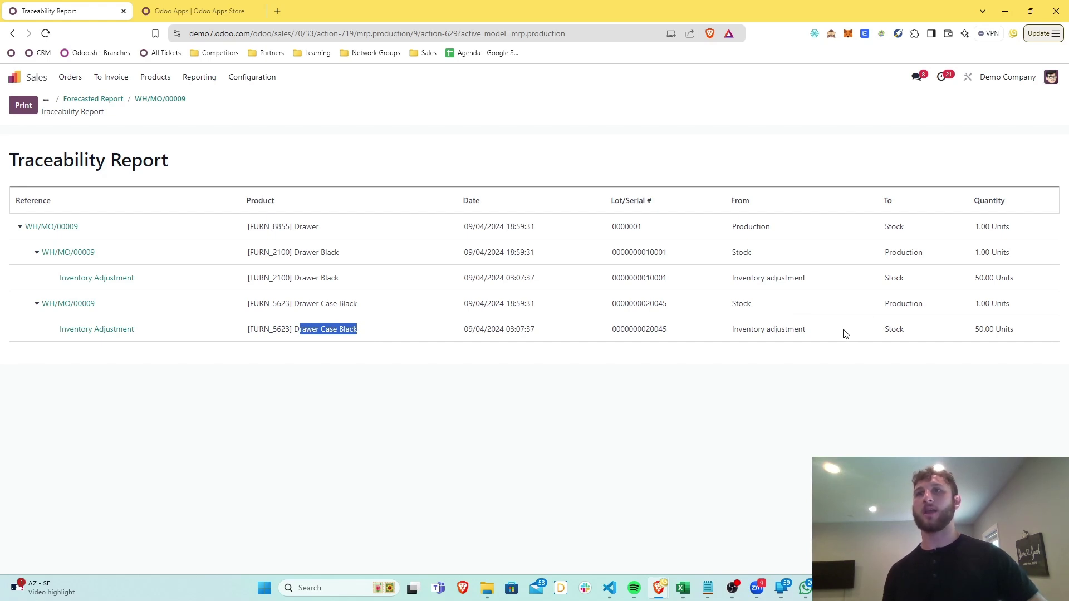
left_click_drag(889, 304, 922, 304)
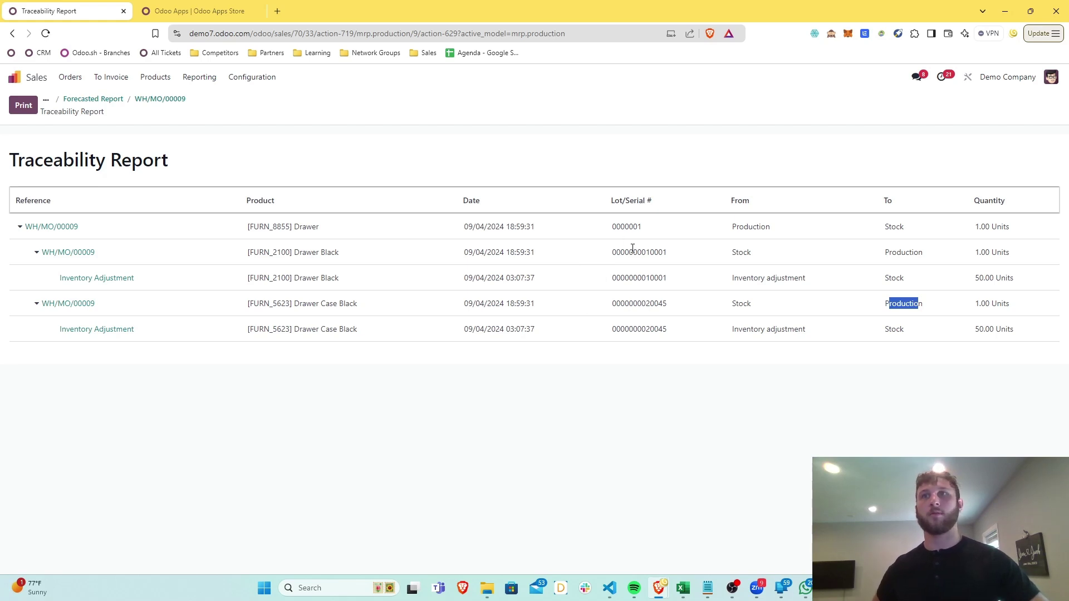
left_click_drag(678, 255, 602, 258)
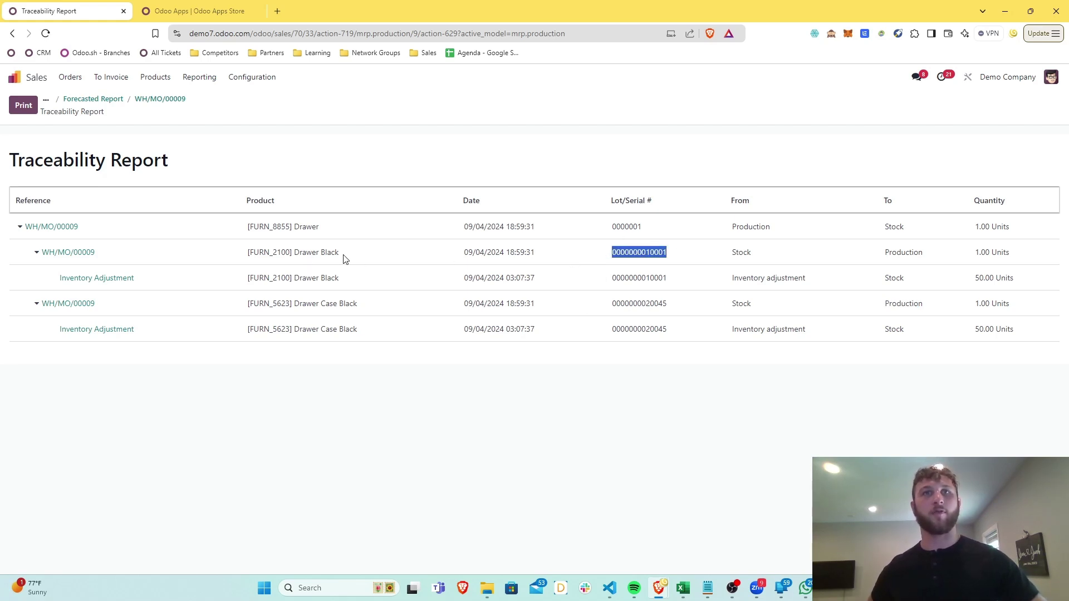
left_click_drag(672, 332, 609, 335)
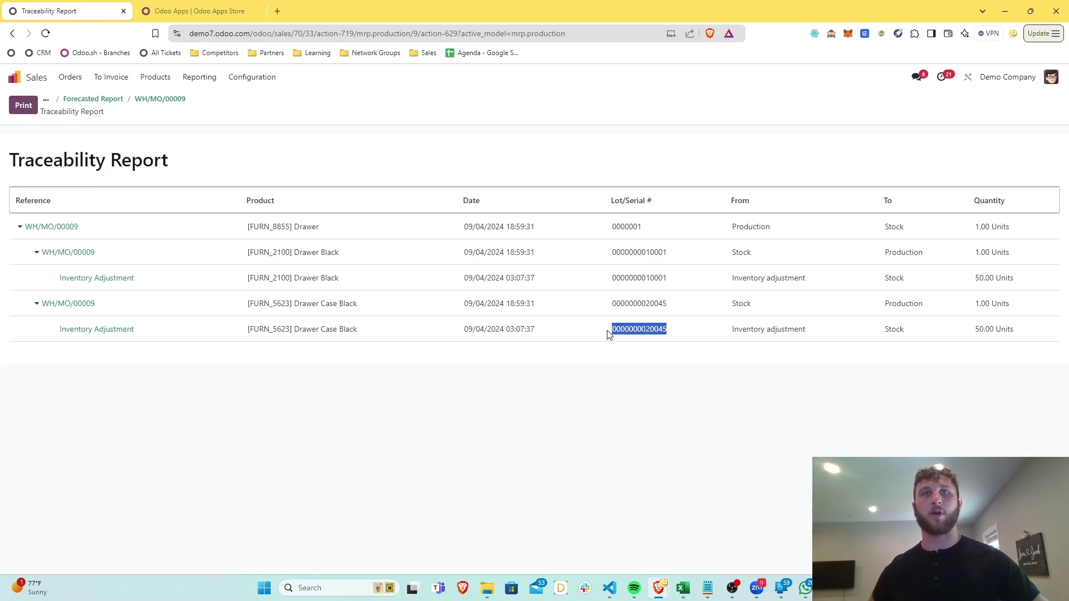
left_click_drag(644, 229, 615, 237)
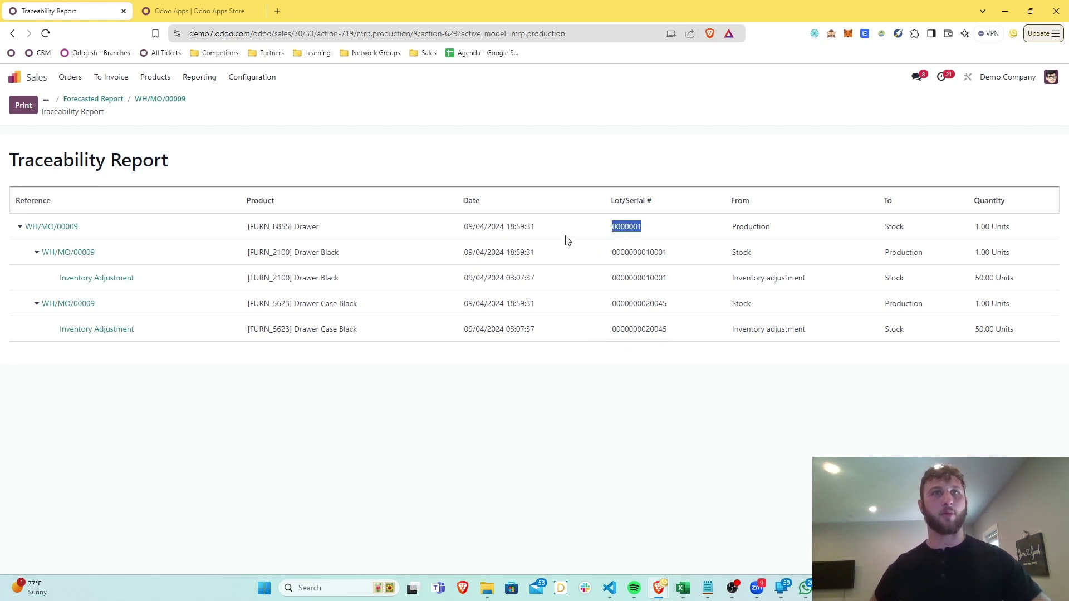
left_click_drag(319, 227, 277, 228)
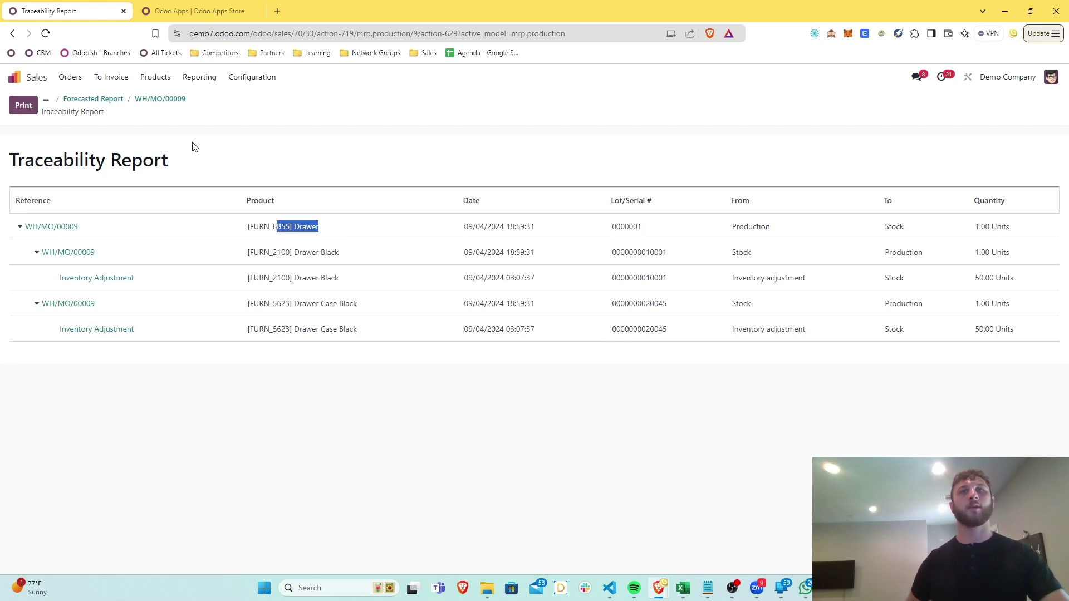
left_click(175, 118)
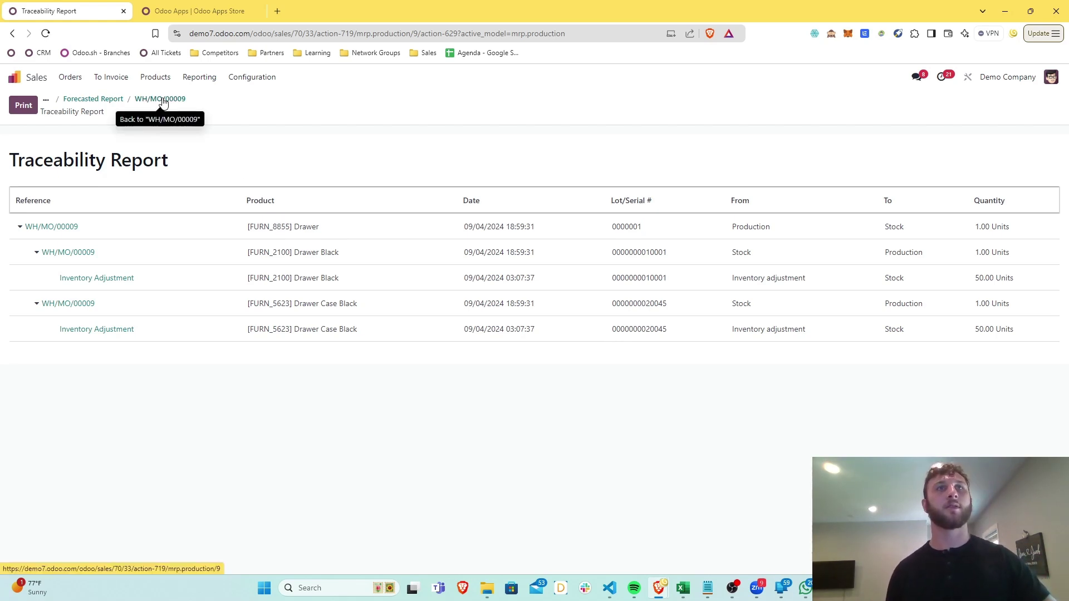
Go from WH/MO/00009 through sales order S00070 to its delivery's Drawer move details
left_click(162, 102)
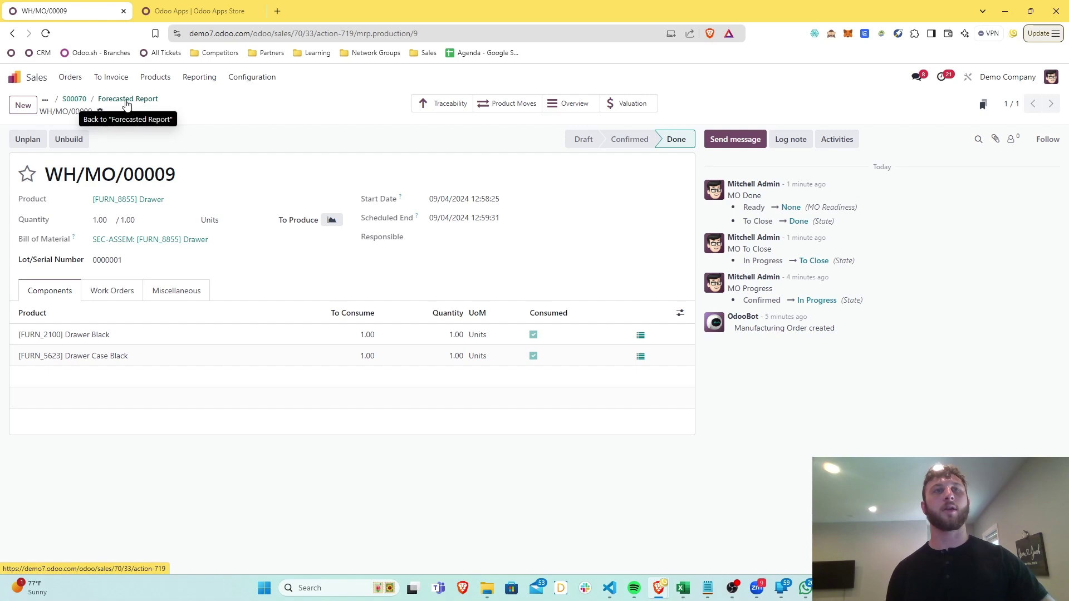
left_click(80, 100)
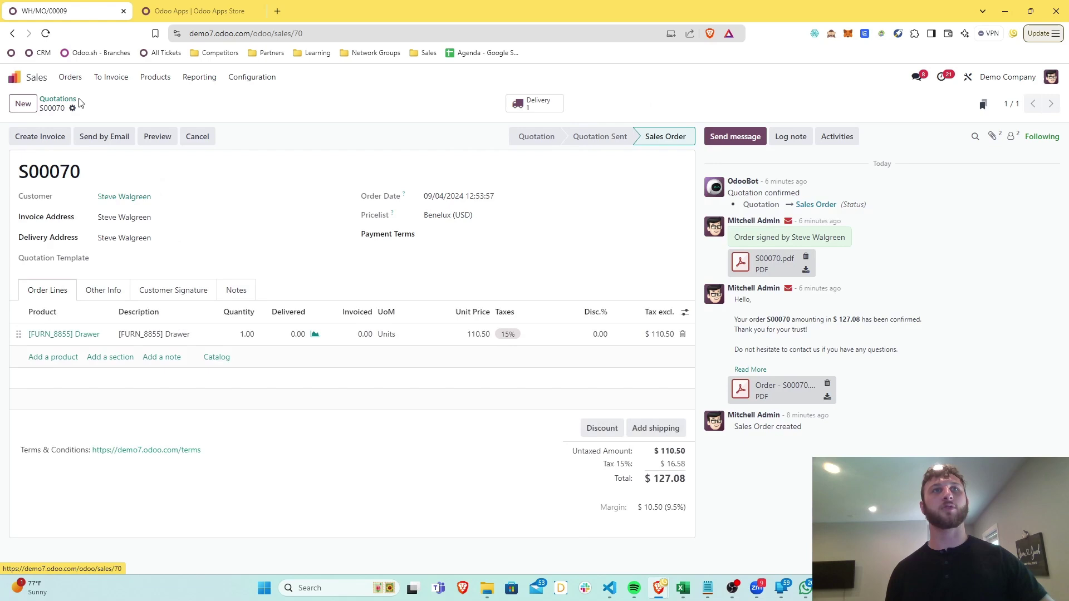
left_click(532, 104)
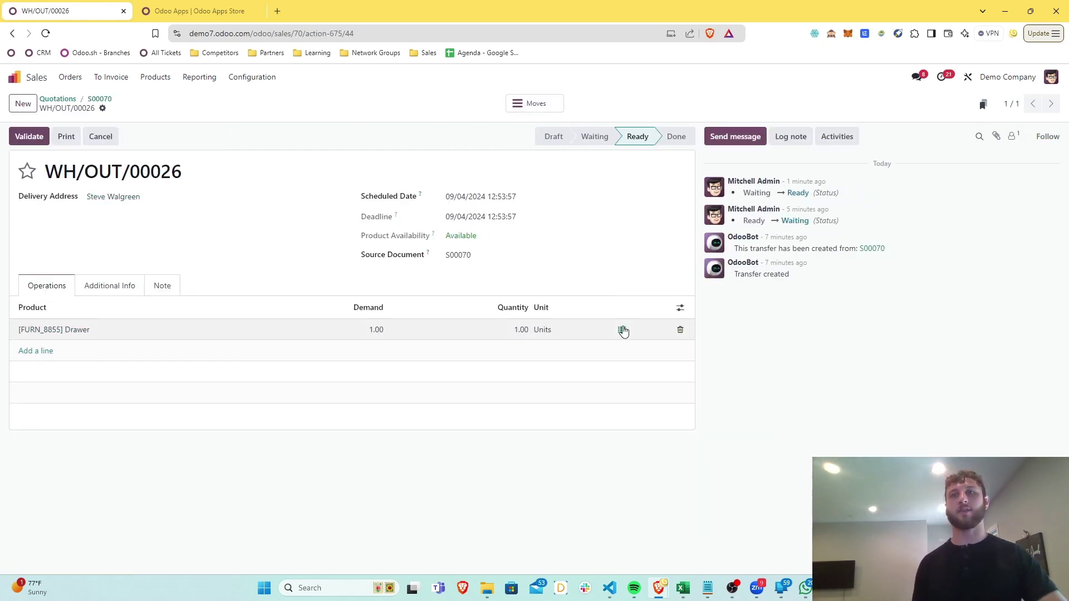
left_click(622, 331)
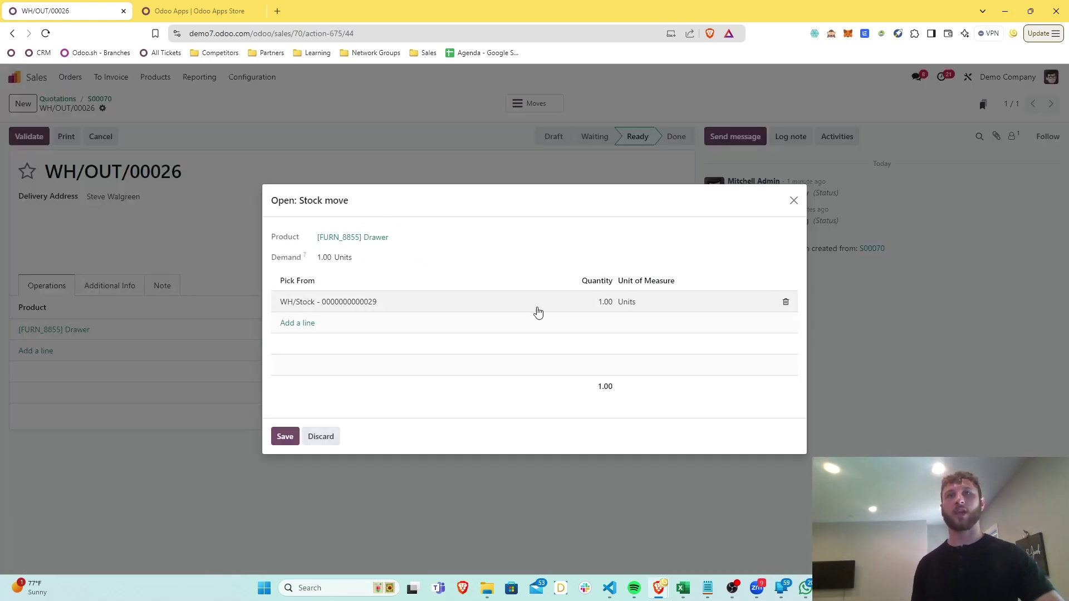
Replace the Drawer's pick-from line with lot 0000001 and save the delivery
left_click(786, 302)
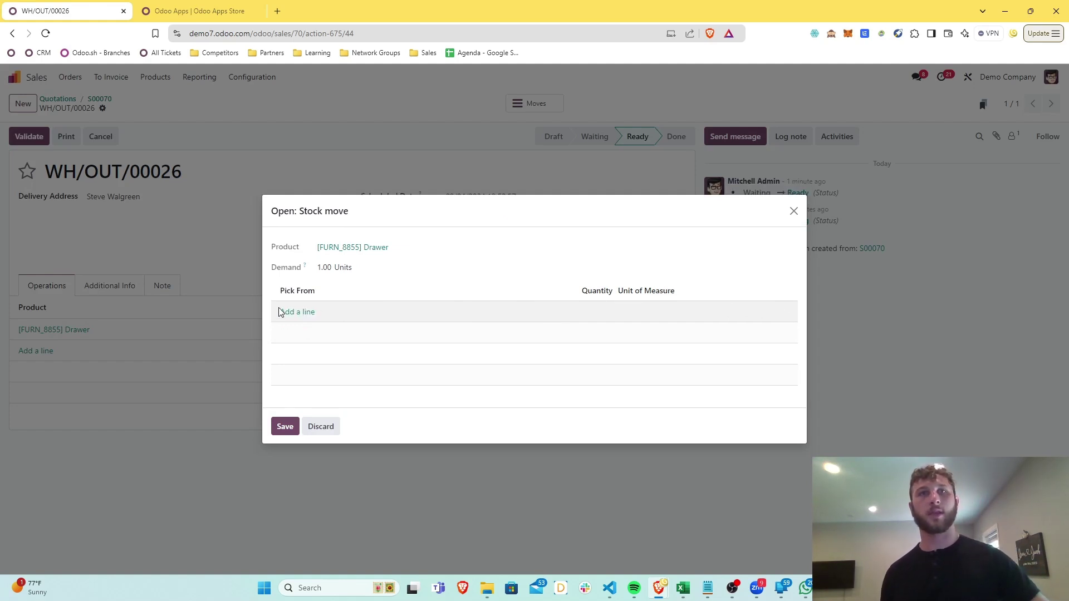
left_click(301, 314)
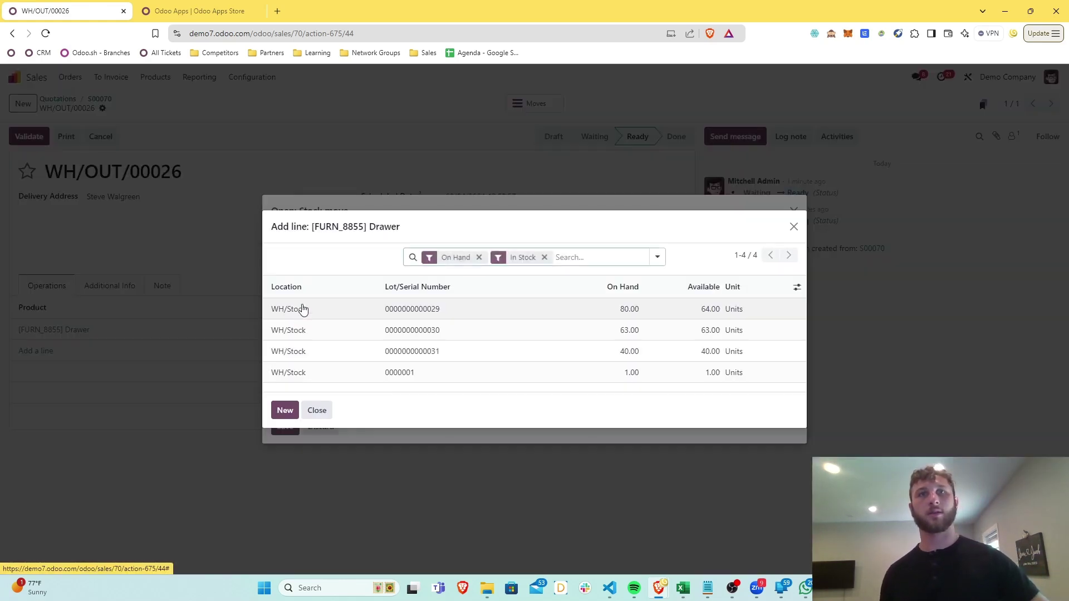
left_click(365, 373)
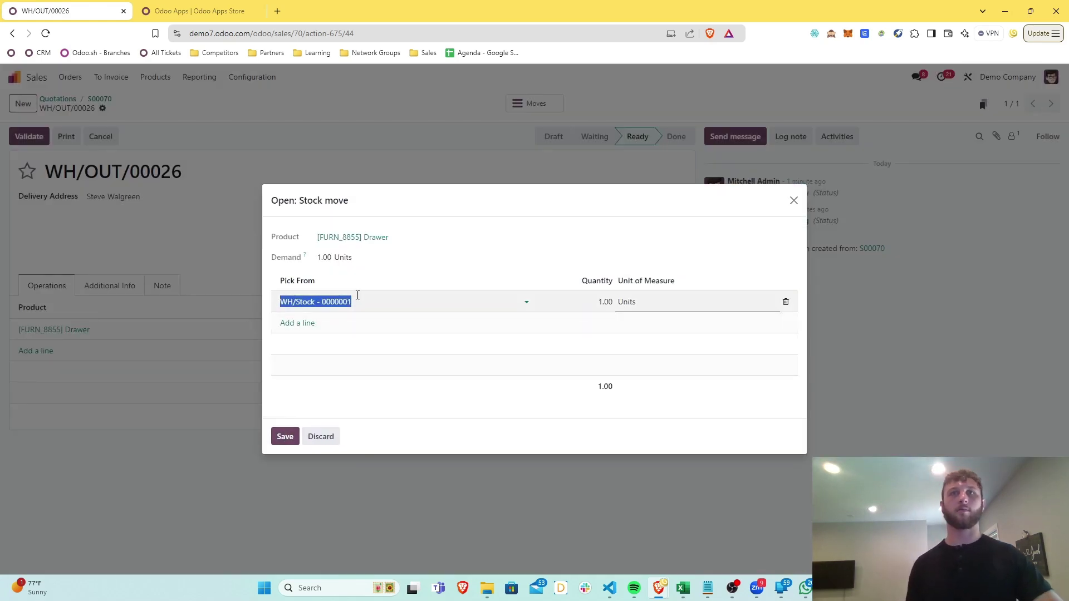
left_click(284, 436)
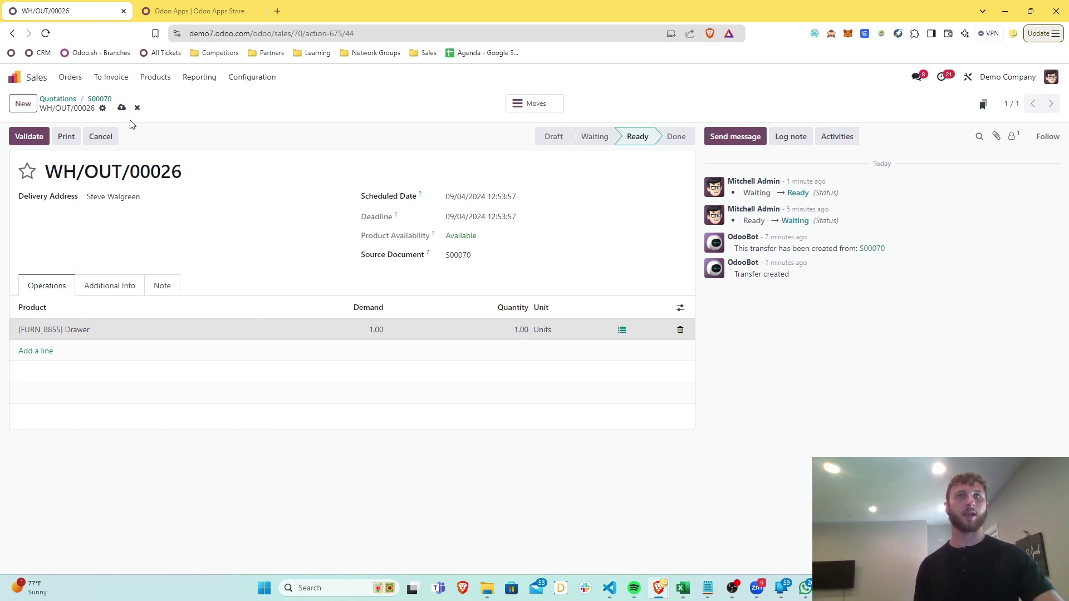
left_click(123, 109)
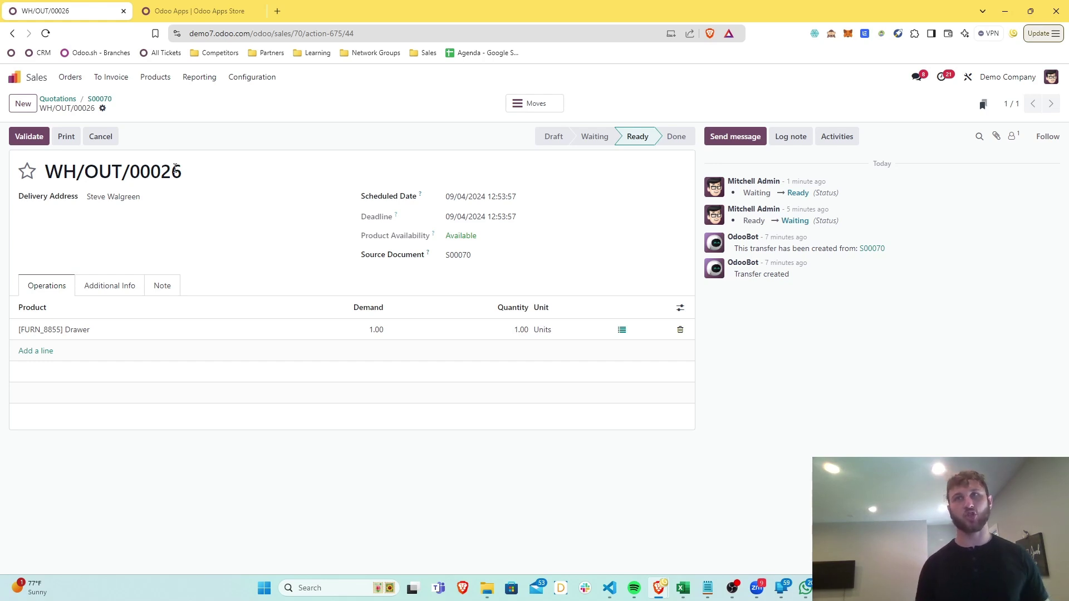
Validate delivery WH/OUT/00026 and review the shipping notice e-mail
left_click(43, 141)
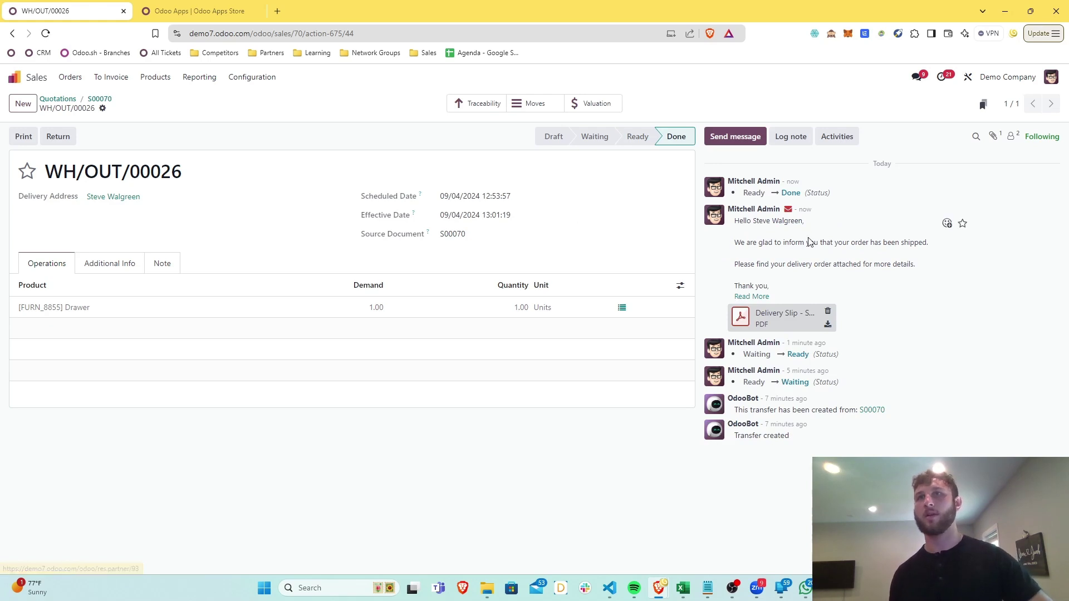
left_click_drag(739, 220, 916, 276)
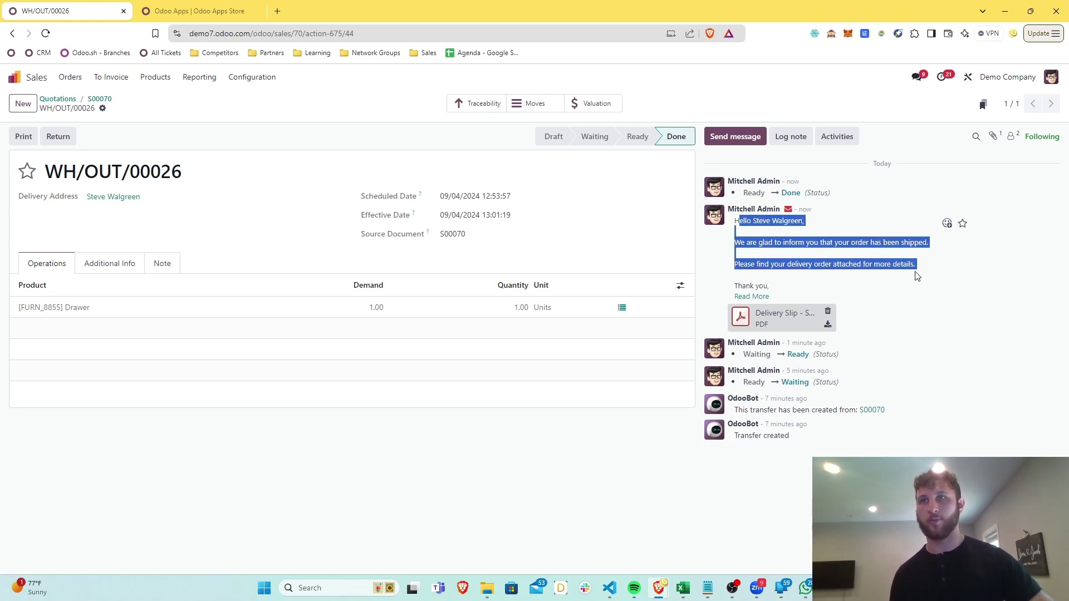
left_click(915, 275)
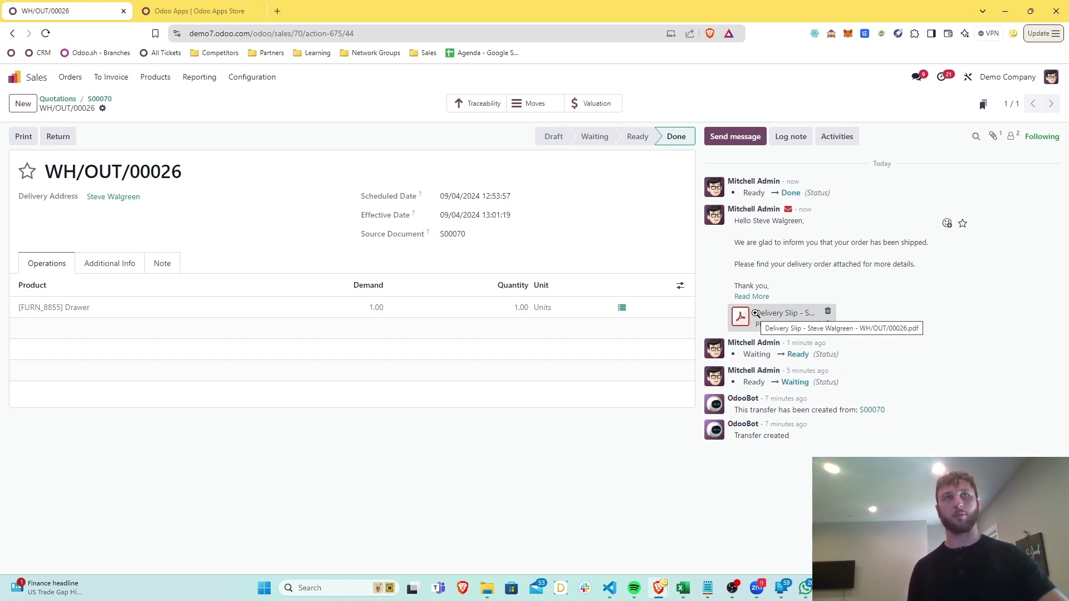
Create a draft invoice from S00070, set 30 Days payment terms, and confirm it as INV/2024/00005
left_click(96, 100)
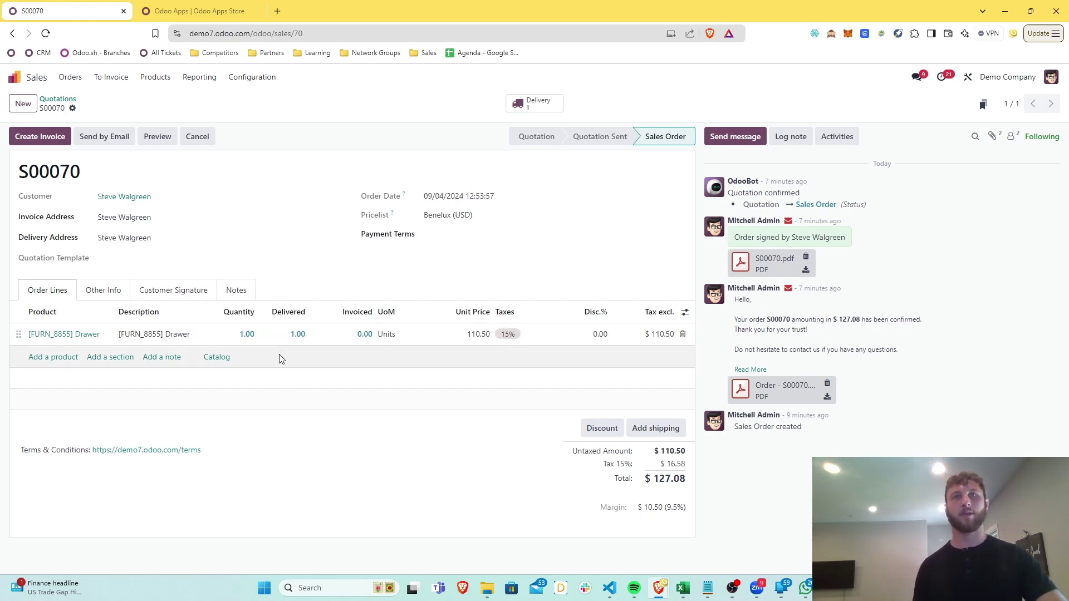
left_click(48, 137)
left_click(312, 375)
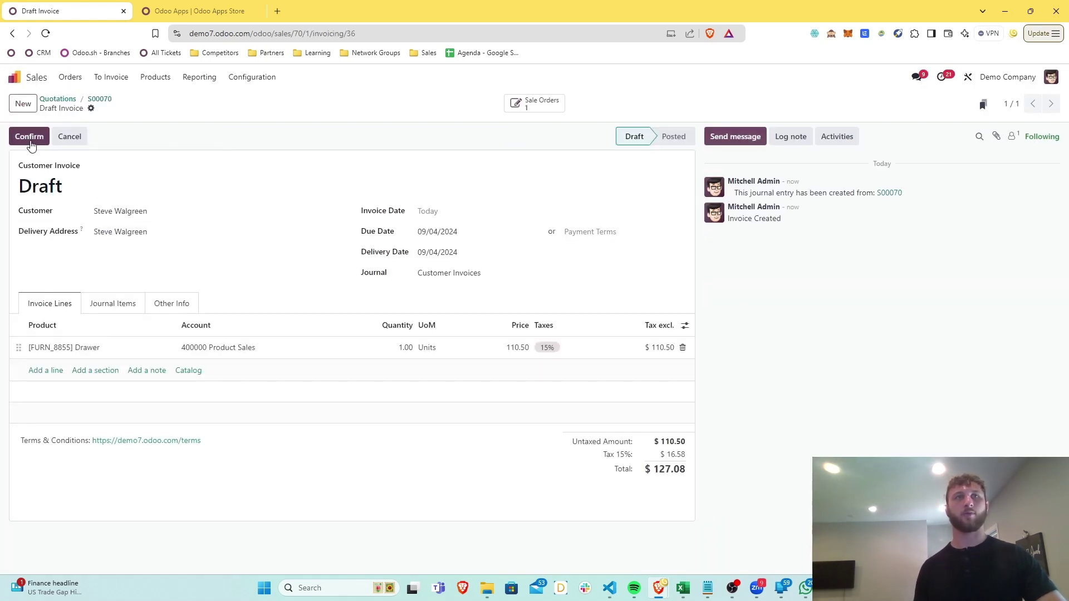
left_click(30, 140)
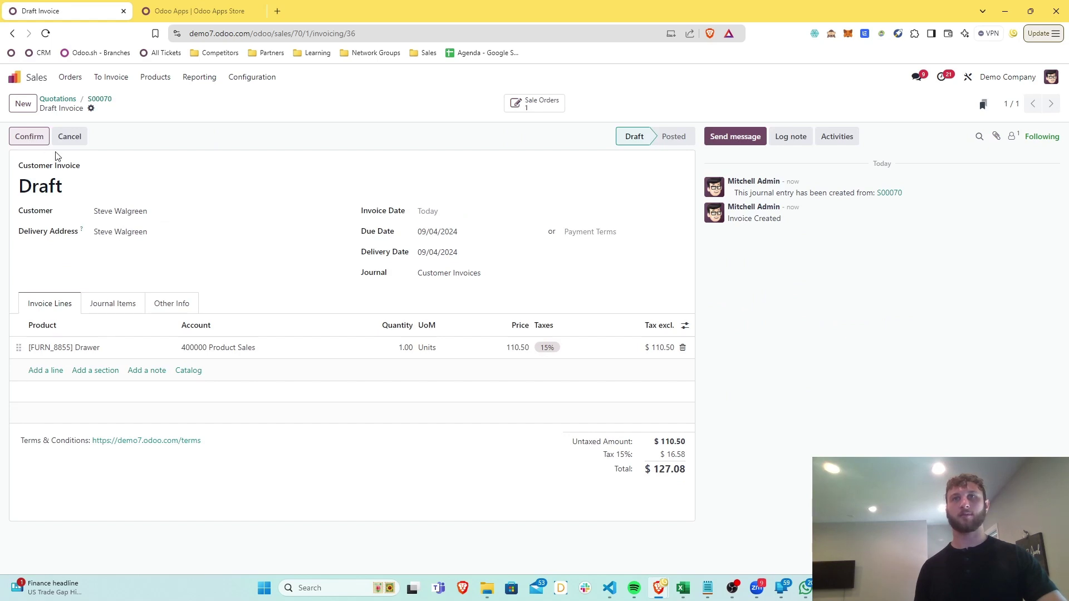
left_click(577, 231)
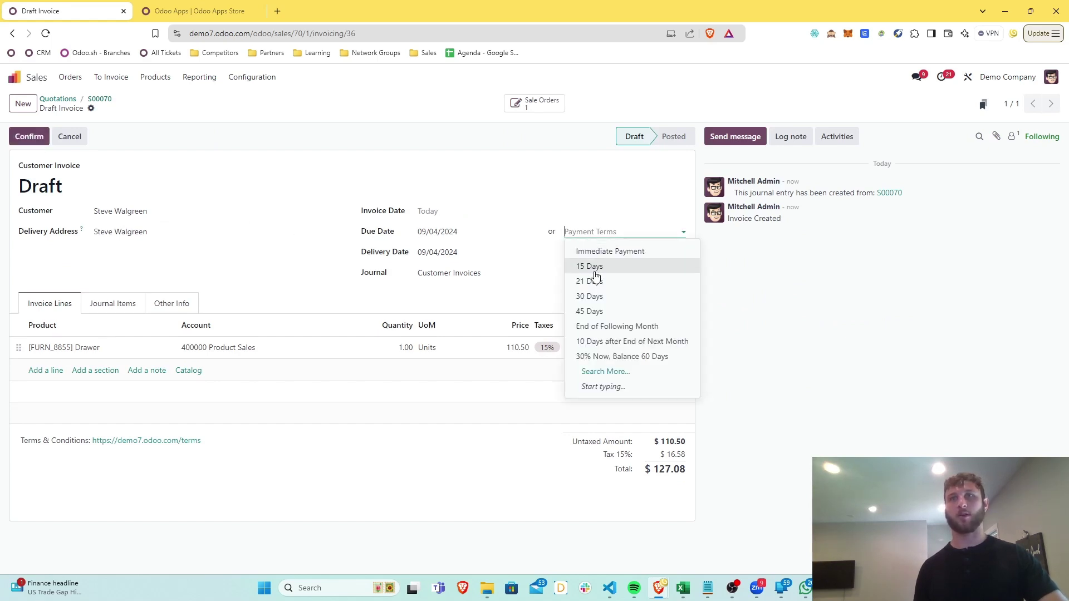
left_click(596, 294)
left_click(29, 138)
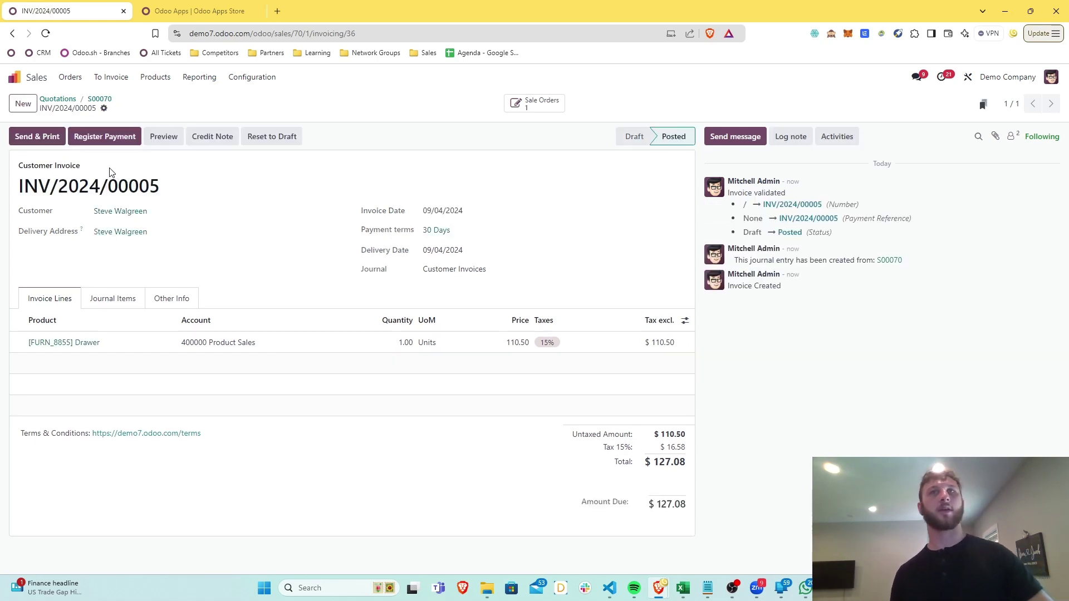
Preview INV/2024/00005 as the customer sees it, showing $127.08 due for one Drawer
left_click(170, 143)
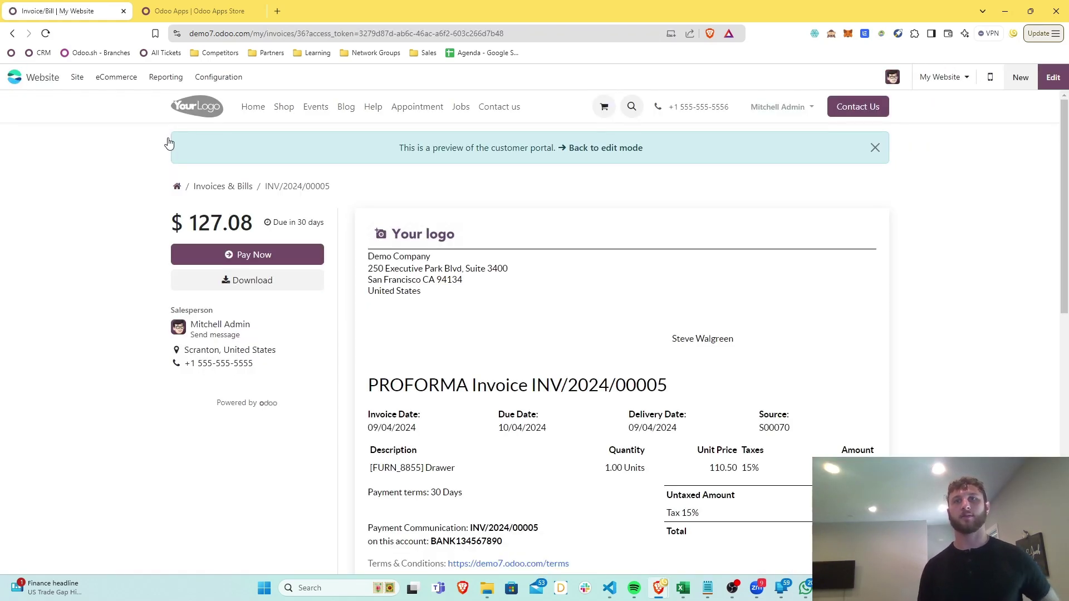
scroll(607, 337, "down", 3)
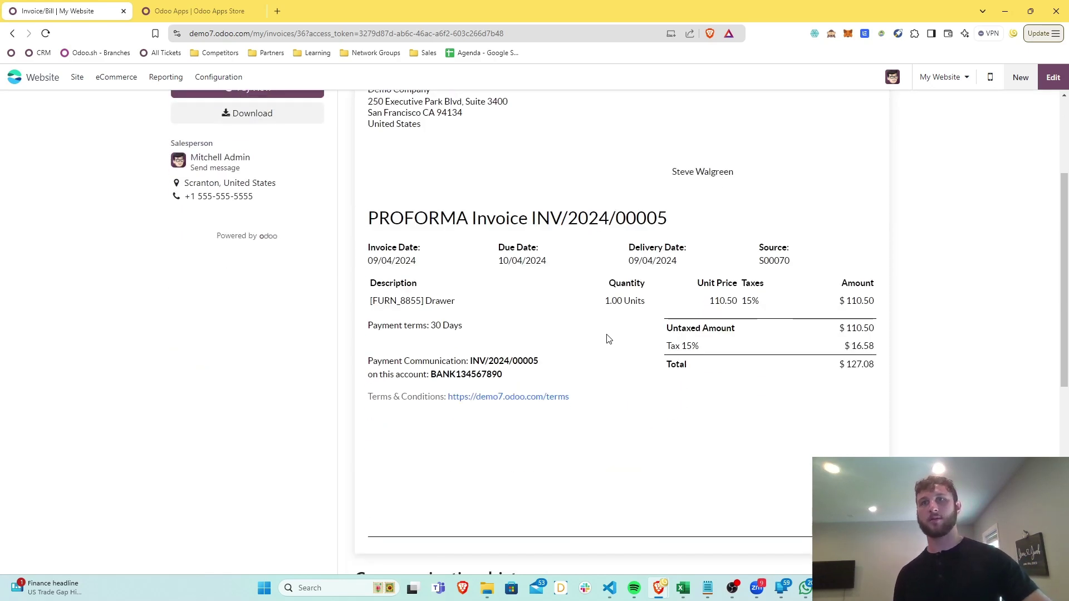
scroll(608, 337, "up", 3)
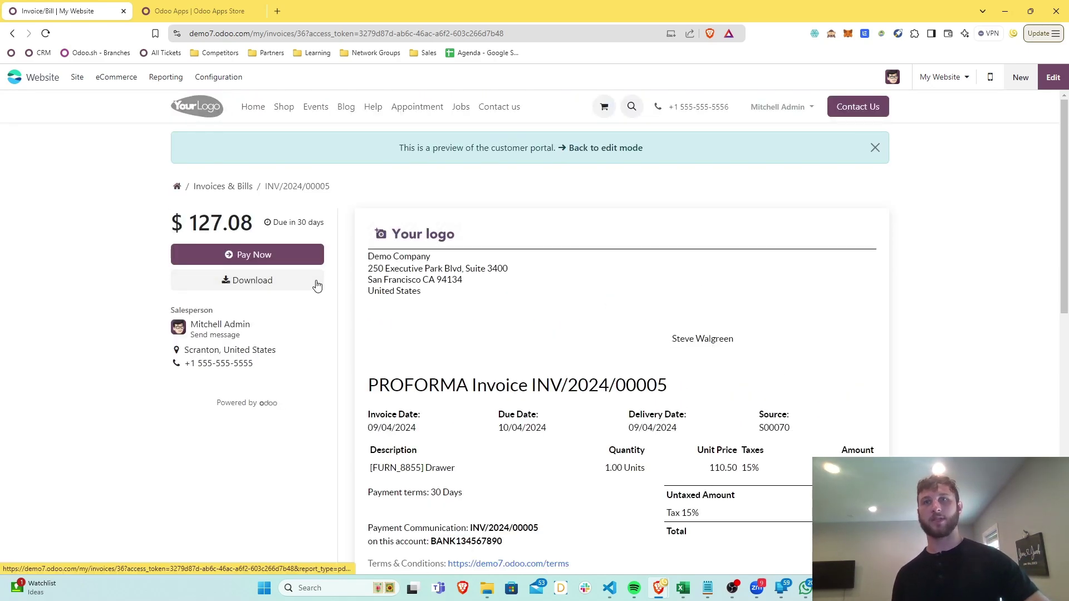
scroll(427, 295, "down", 3)
scroll(427, 295, "up", 3)
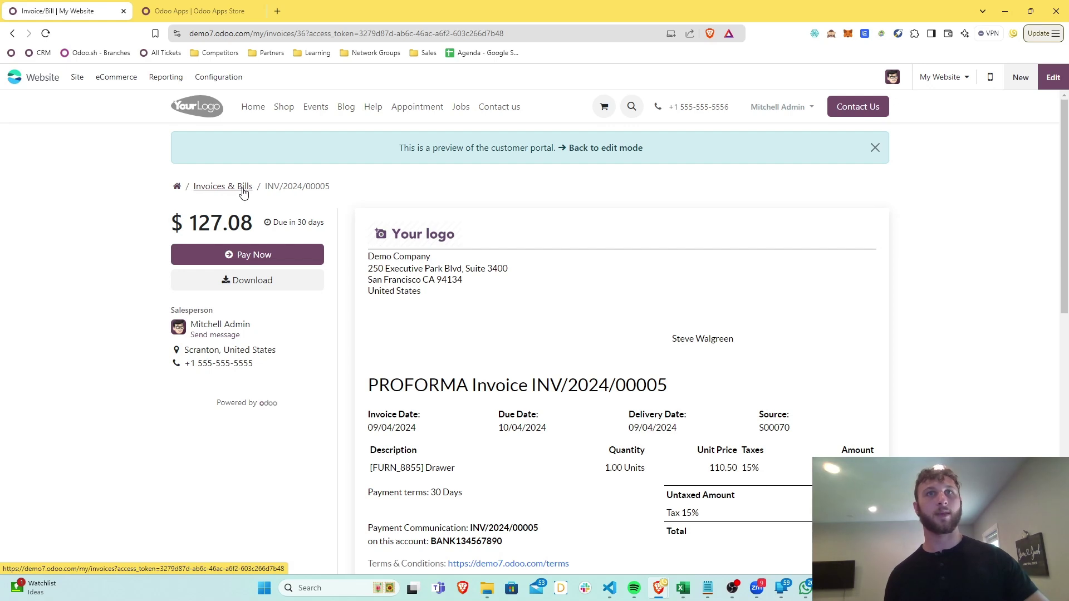
Register a $127.08 Bank payment on INV/2024/00005 and open the recorded payment's details
left_click(573, 150)
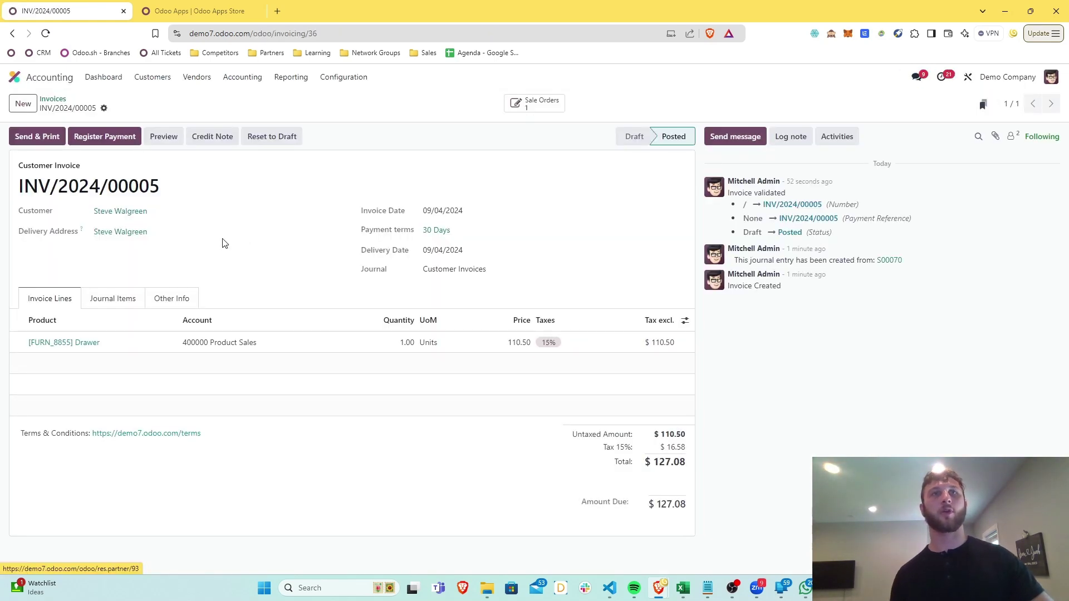
left_click(136, 136)
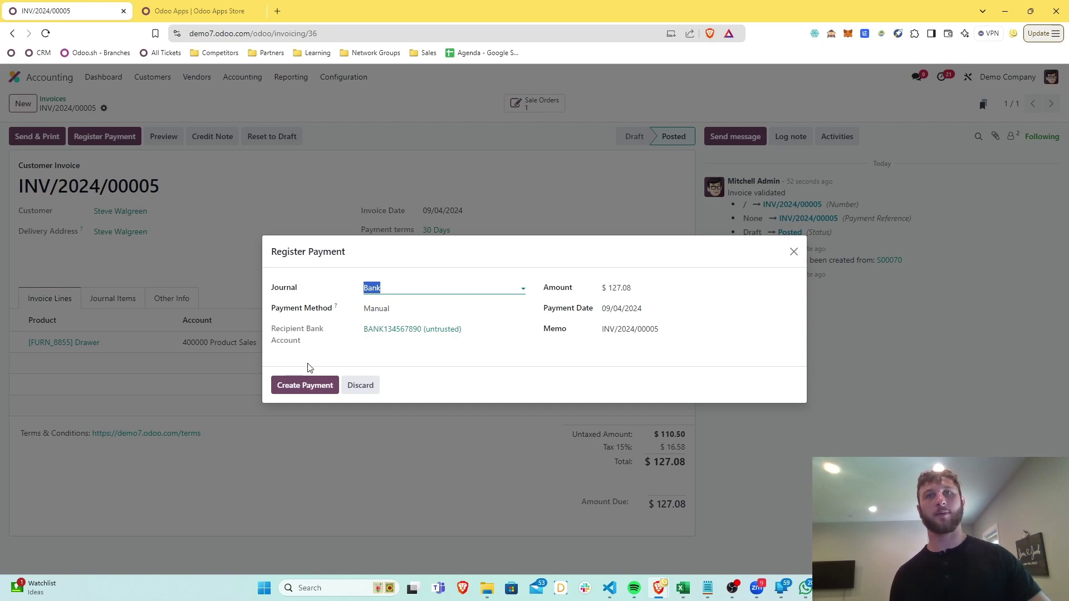
left_click(306, 385)
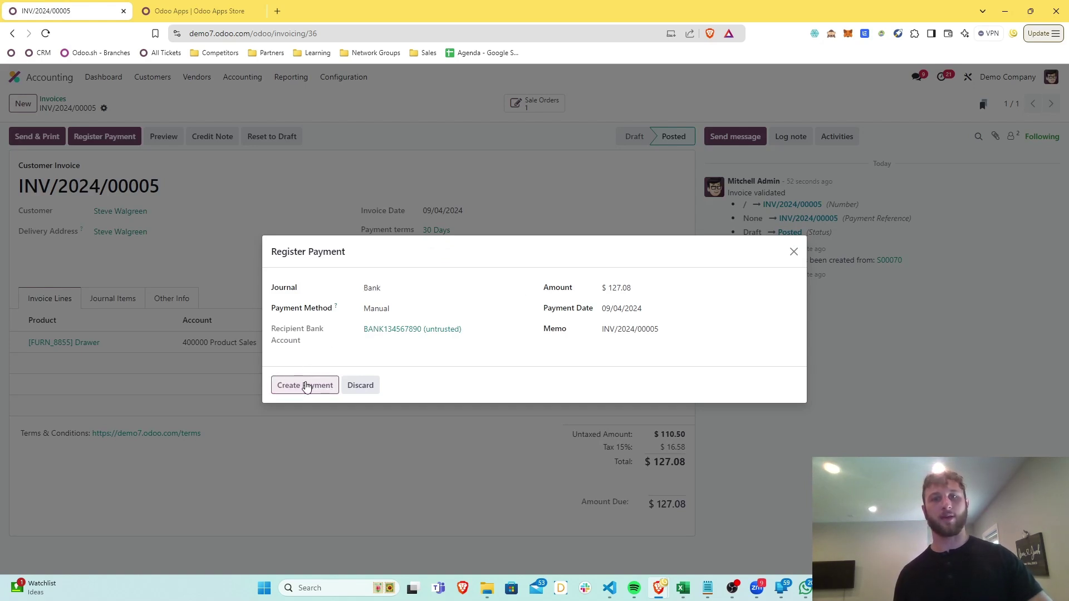
left_click(305, 385)
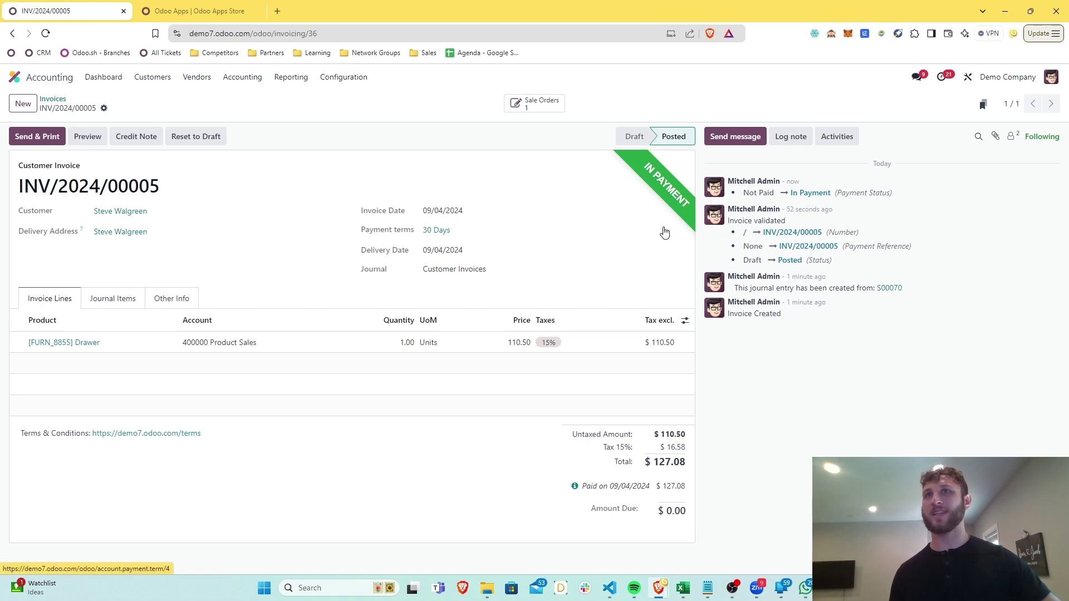
left_click(575, 486)
left_click(549, 526)
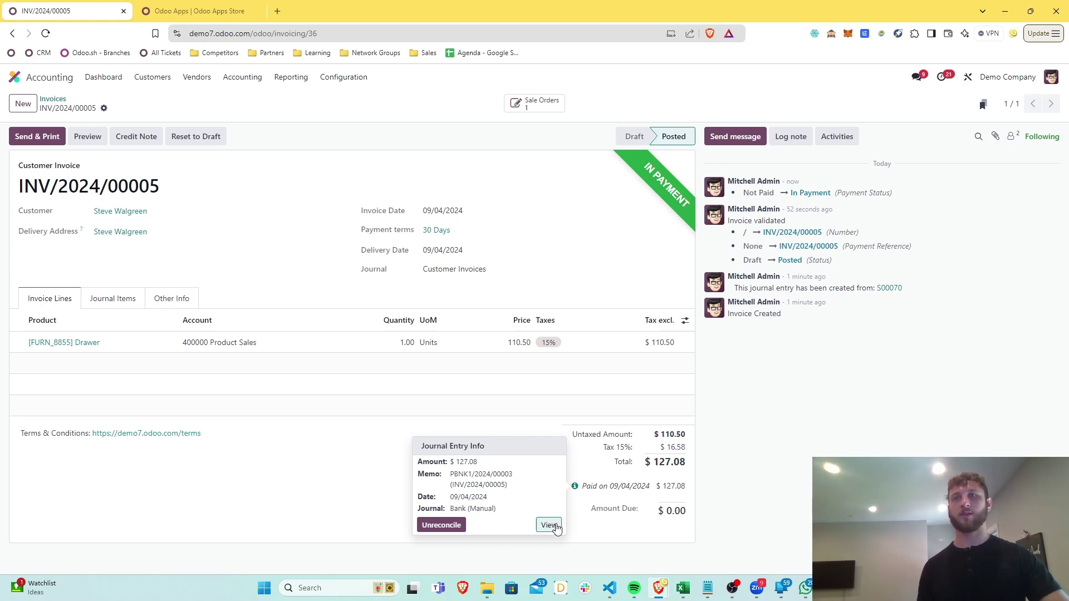
left_click(550, 525)
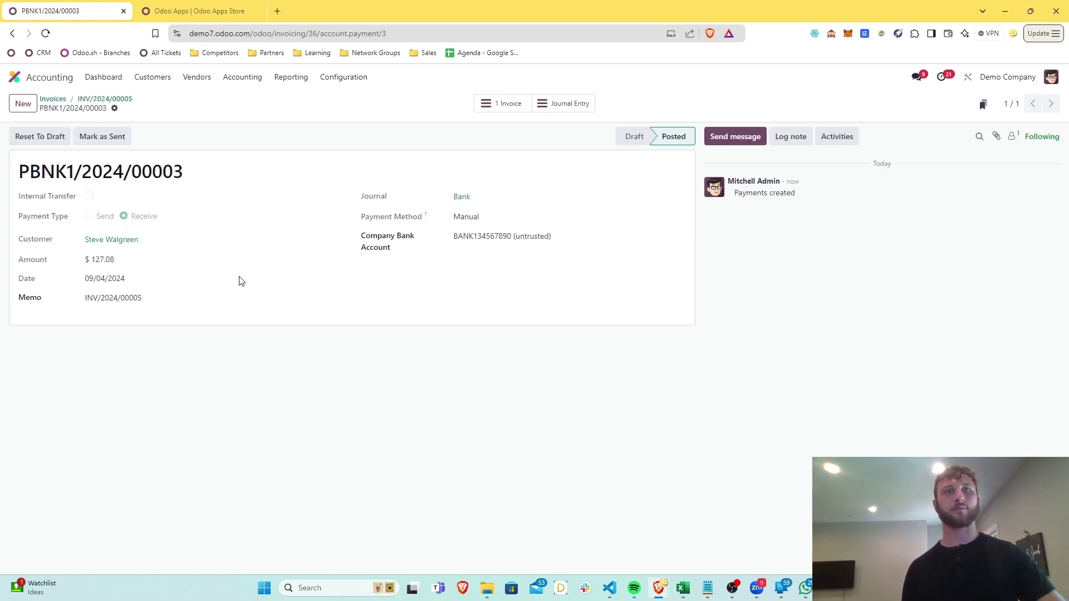
left_click(547, 106)
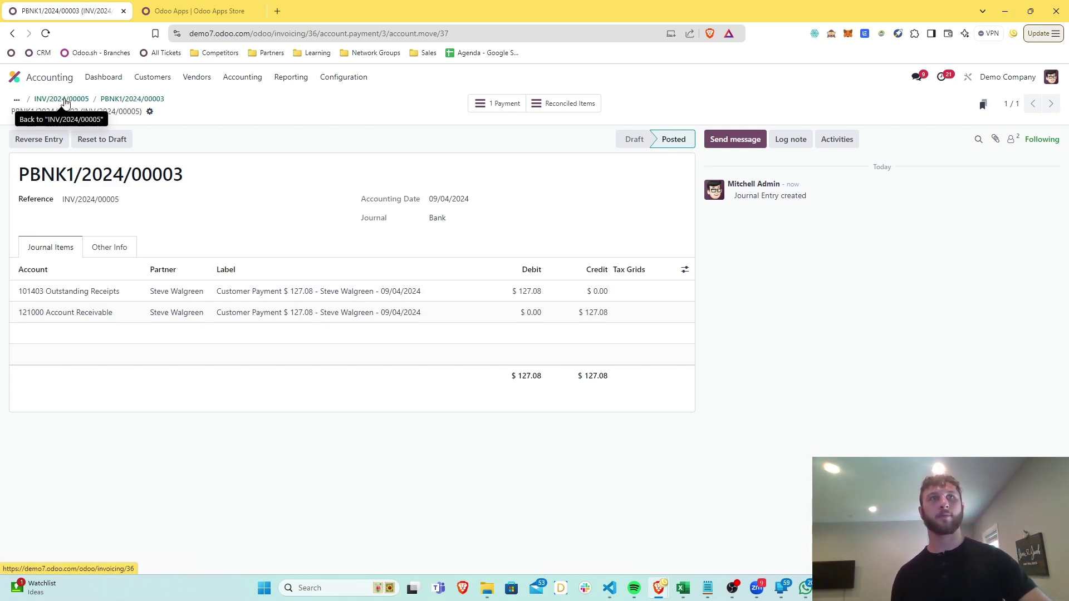
left_click(65, 102)
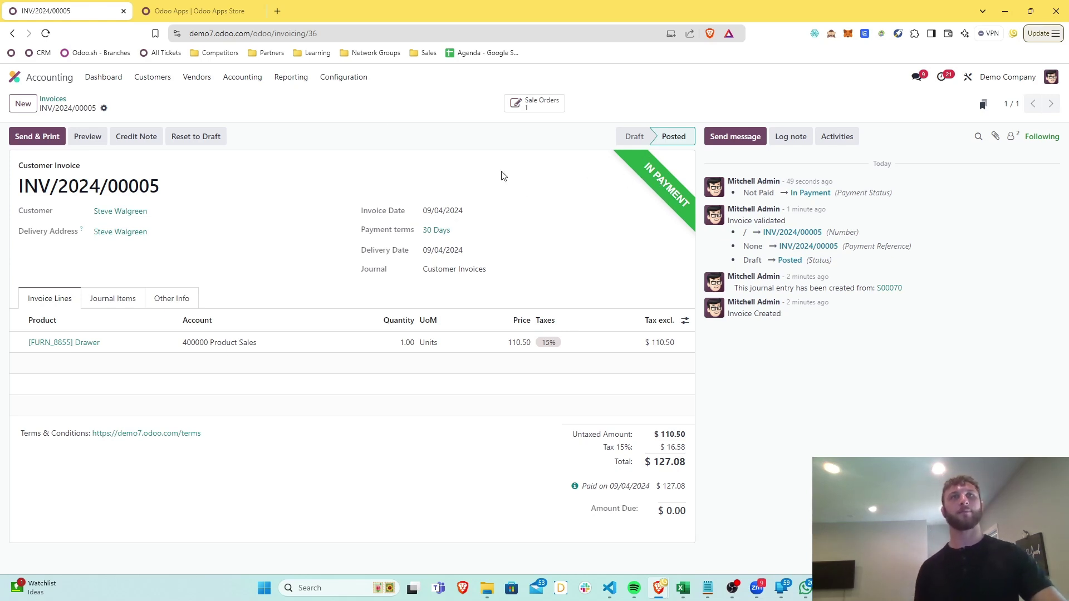
Open the bank's unreconciled transactions and start a new line for the customer as partner
left_click(101, 82)
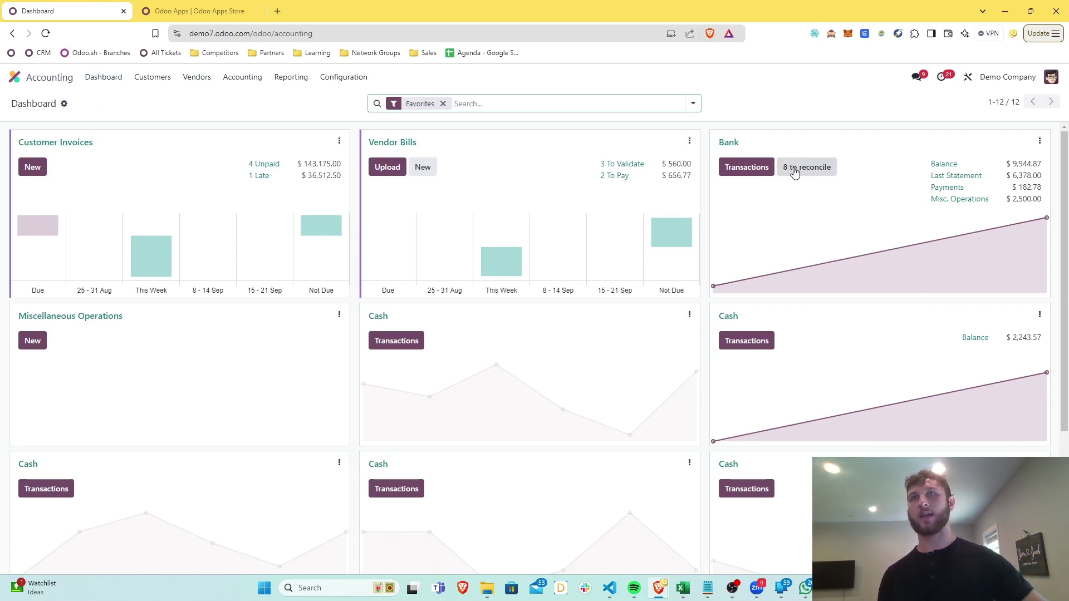
left_click(798, 171)
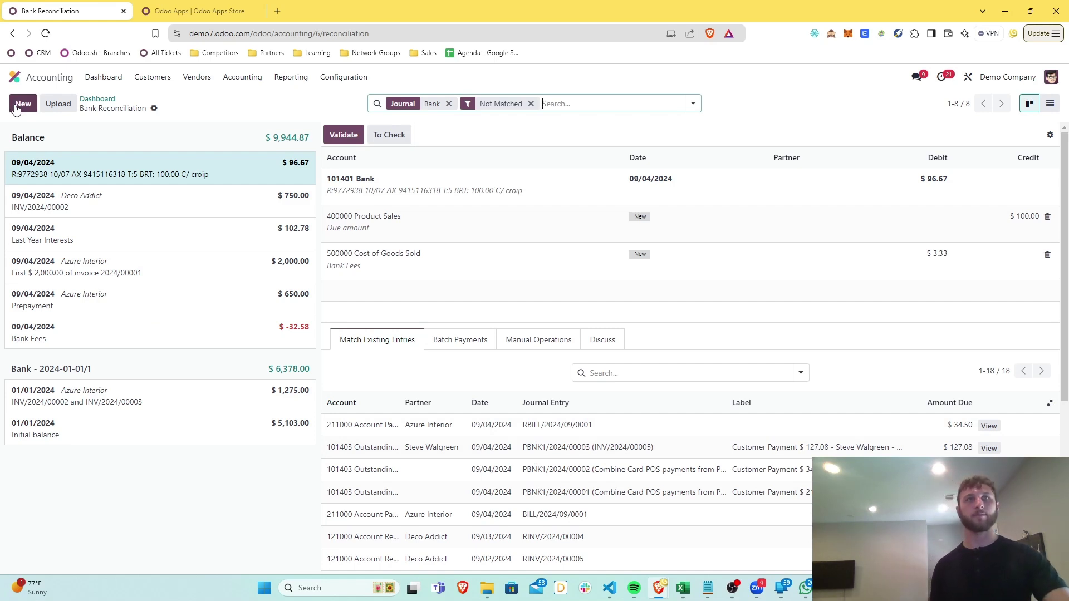
left_click(22, 104)
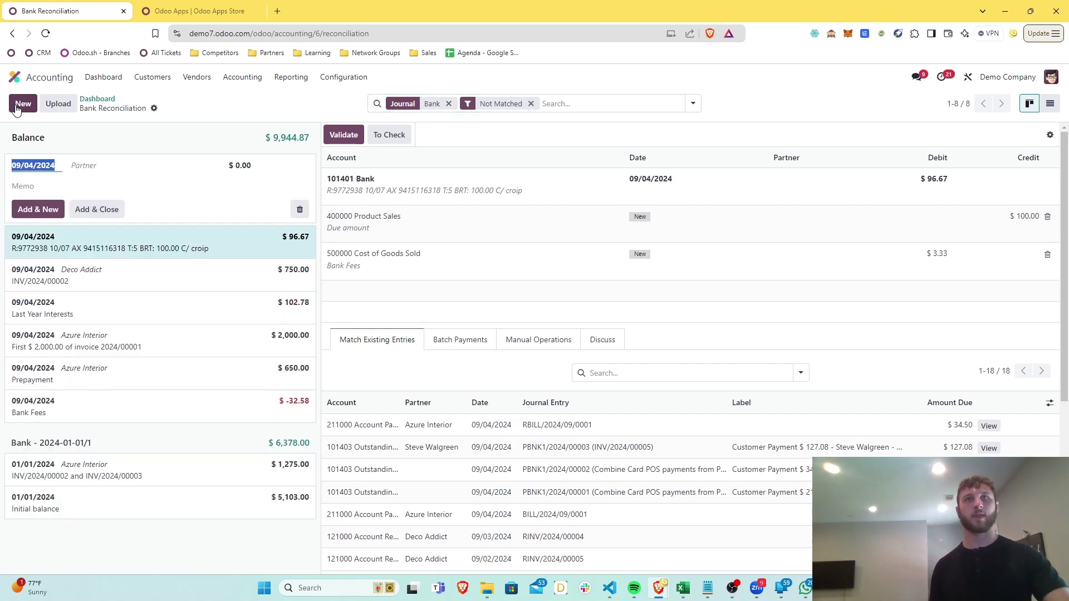
left_click(87, 166)
type("steve")
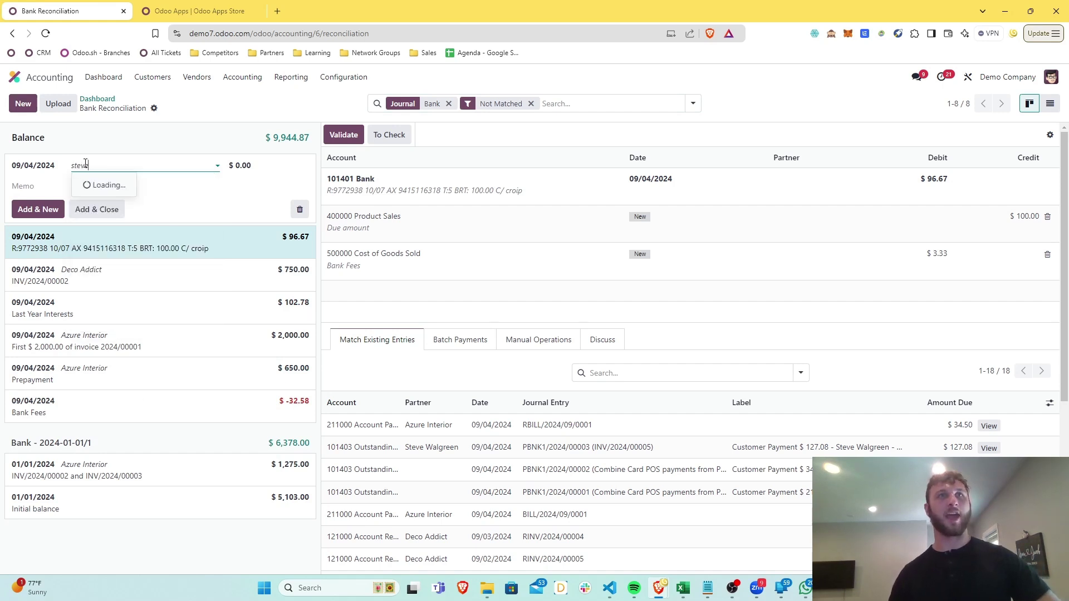
left_click(99, 185)
left_click(97, 186)
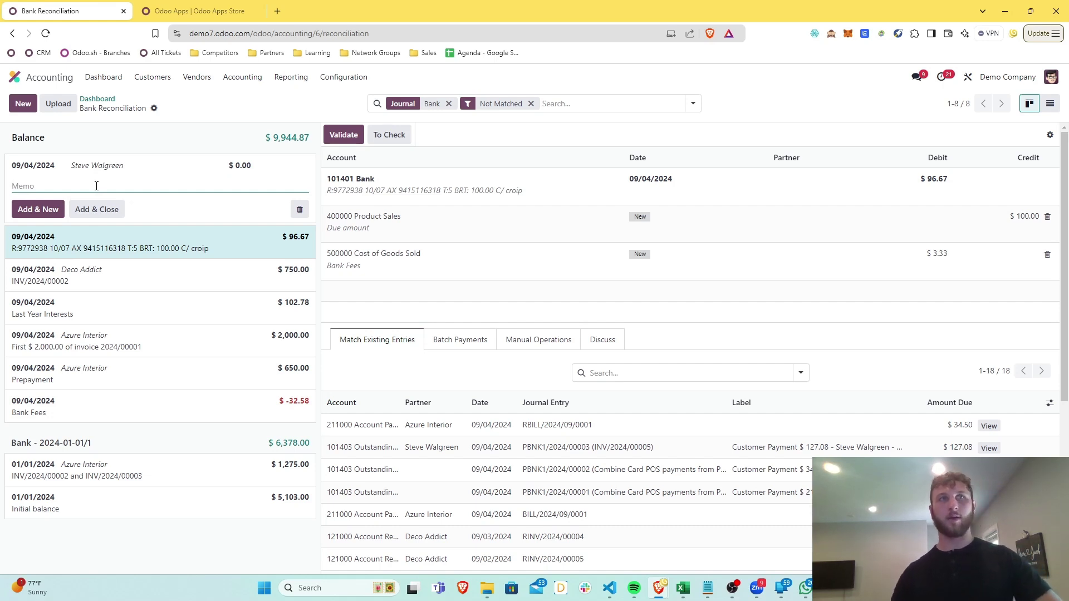
Save a 127.08 line with memo 'Payment' and validate its match to the outstanding receipt
type("Payment")
left_click(252, 165)
type("127")
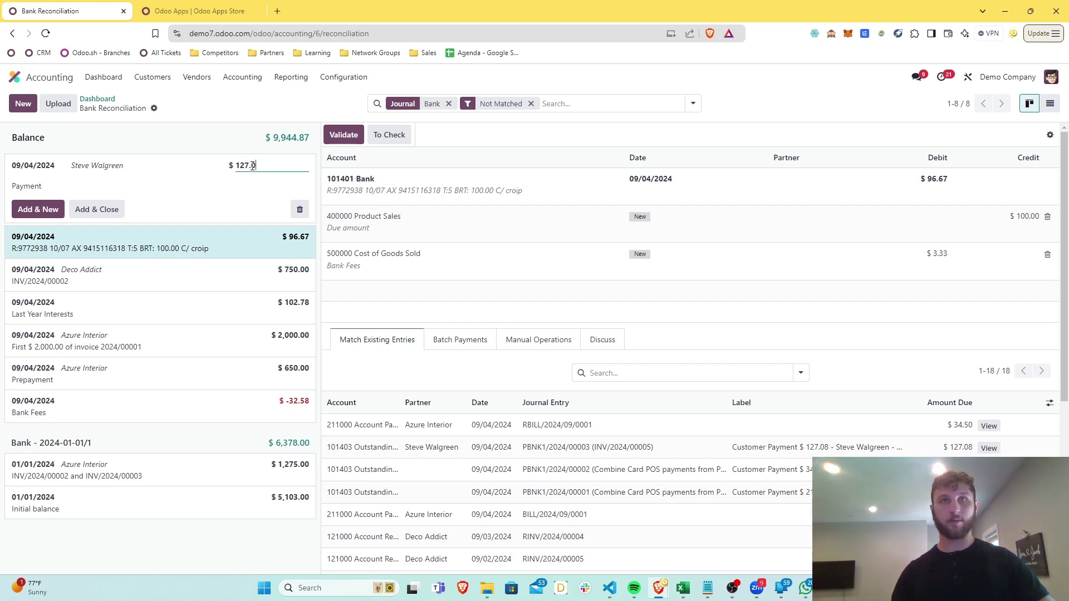
left_click(42, 210)
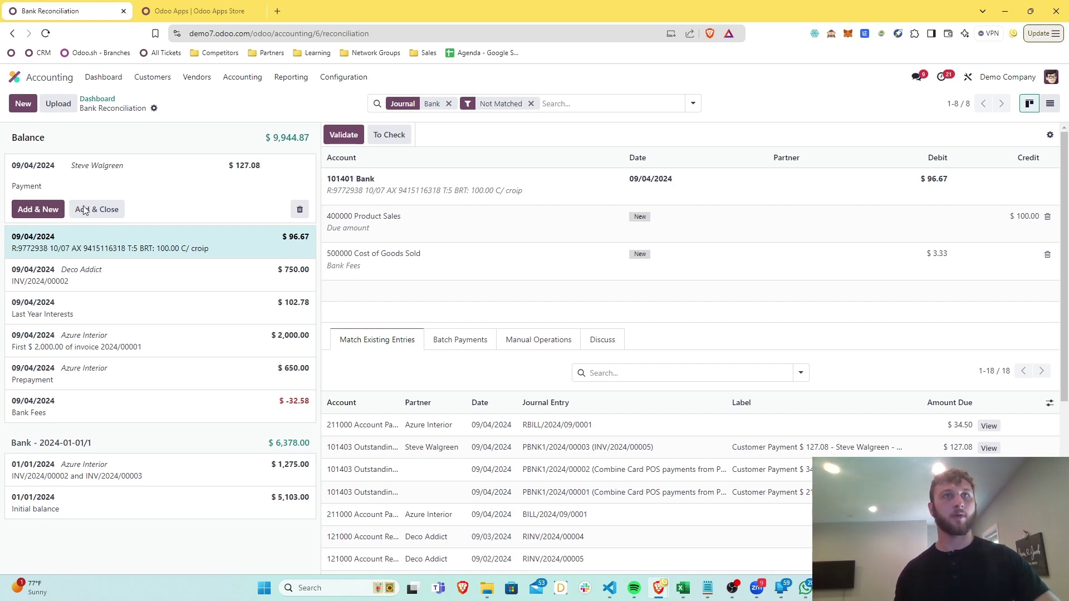
left_click(238, 240)
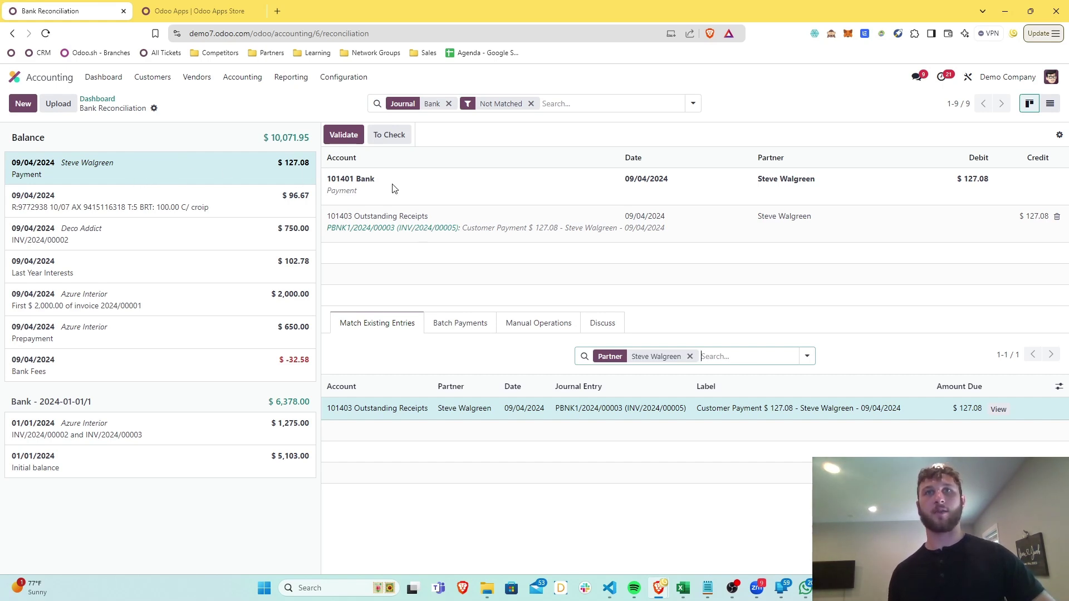
left_click(354, 139)
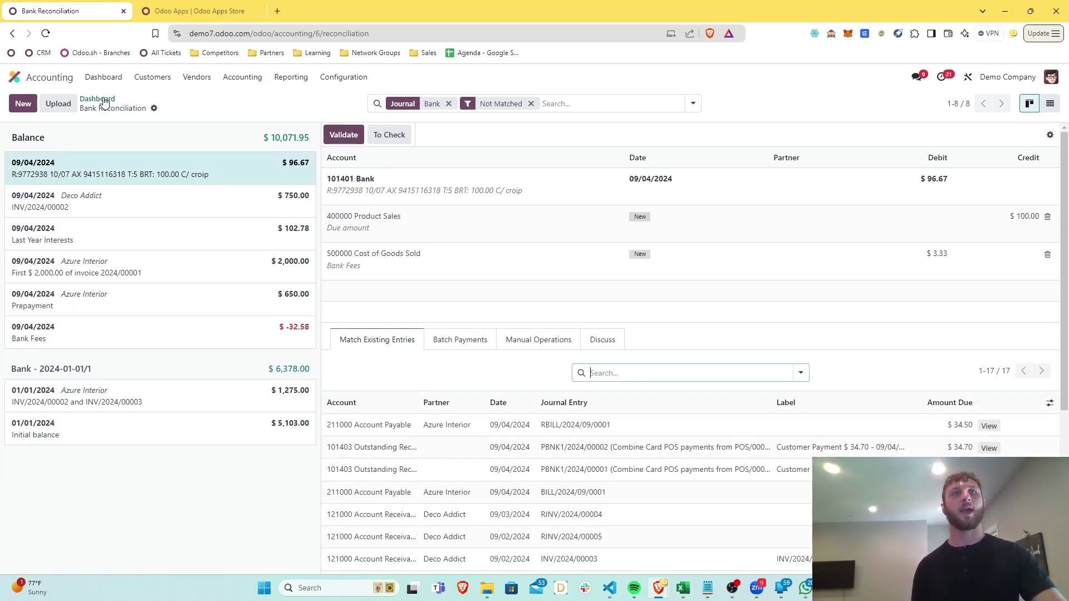
Open the paid invoice INV/2024/00005 from Customers > Invoices
left_click(146, 78)
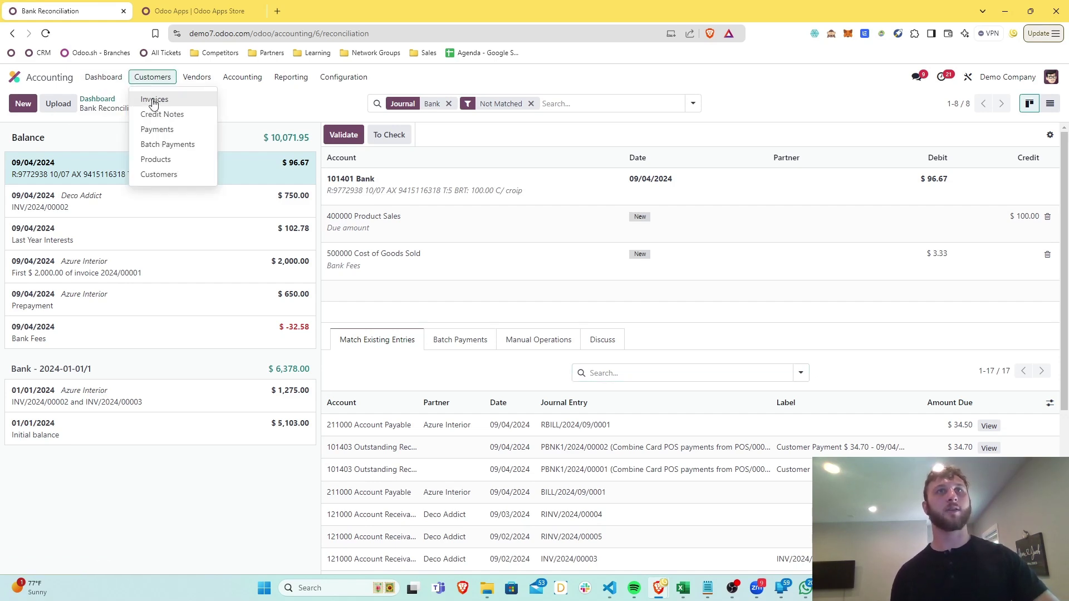
left_click(154, 100)
left_click(175, 155)
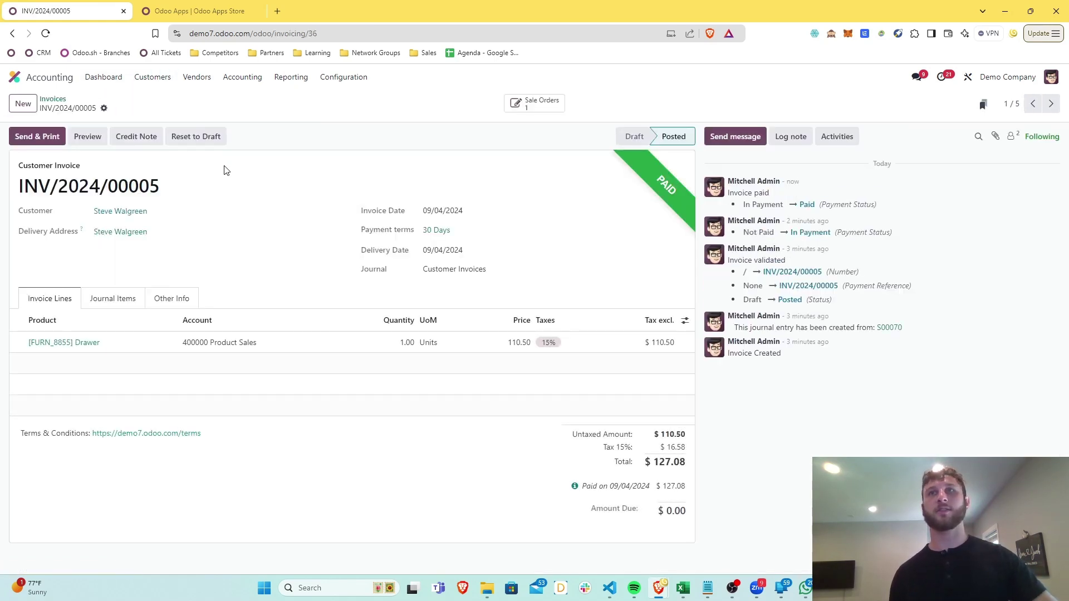
Open the Profit and Loss report from the Reporting menu
left_click(291, 77)
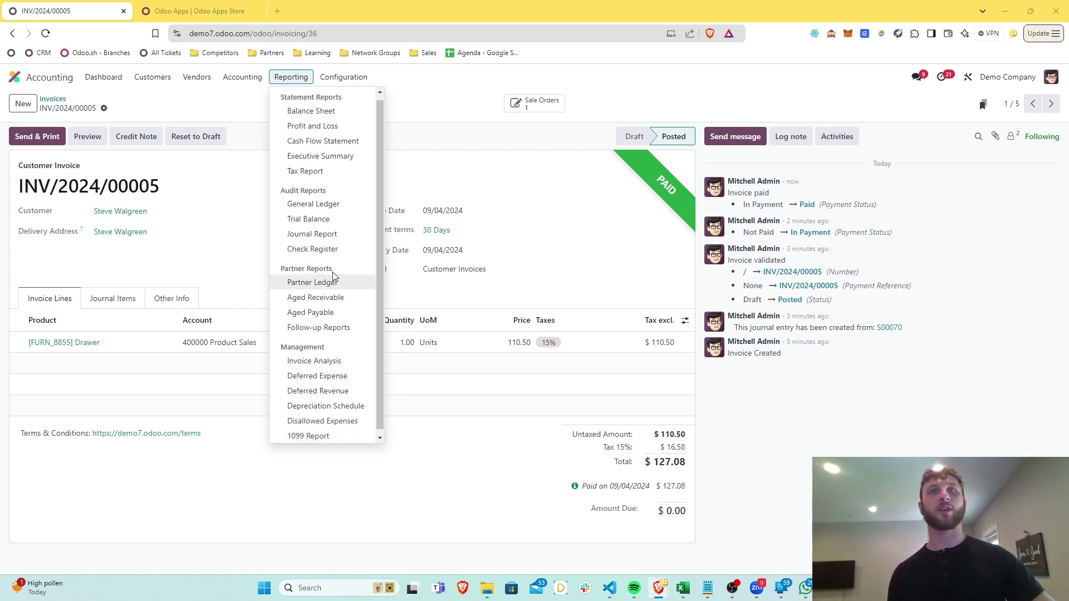
scroll(336, 282, "up", 1)
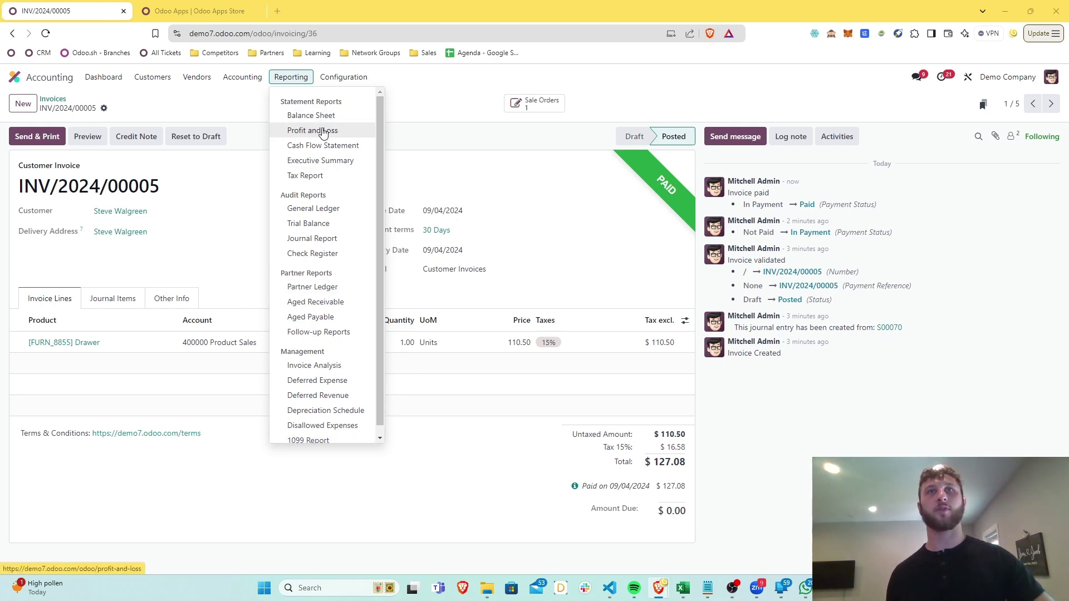
left_click(326, 131)
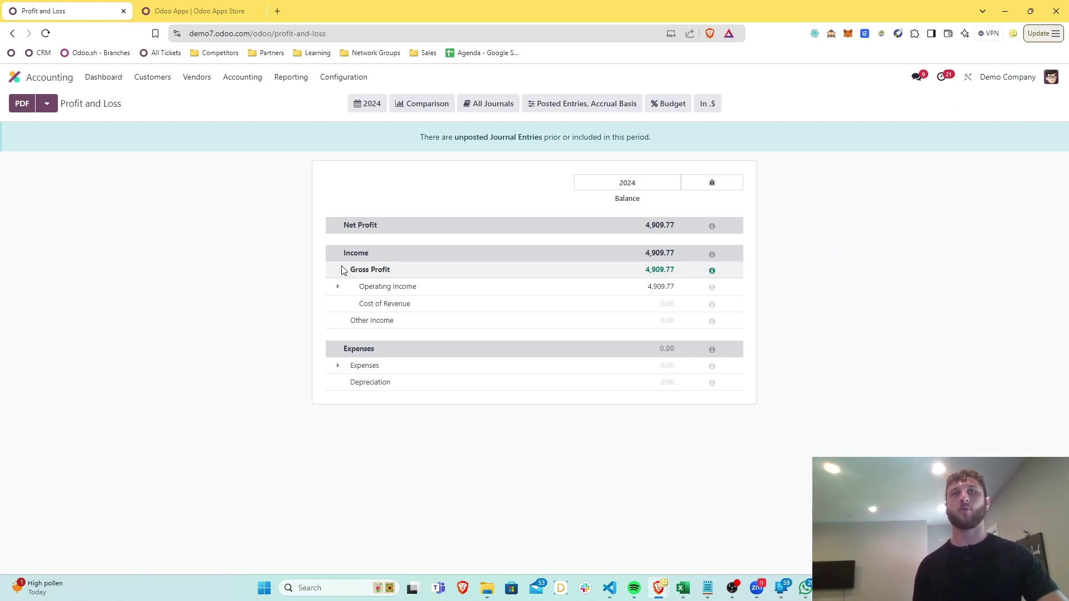
Unfold Operating Income and Expenses and view the General Ledger for 400000 Product Sales
left_click(337, 286)
left_click(337, 397)
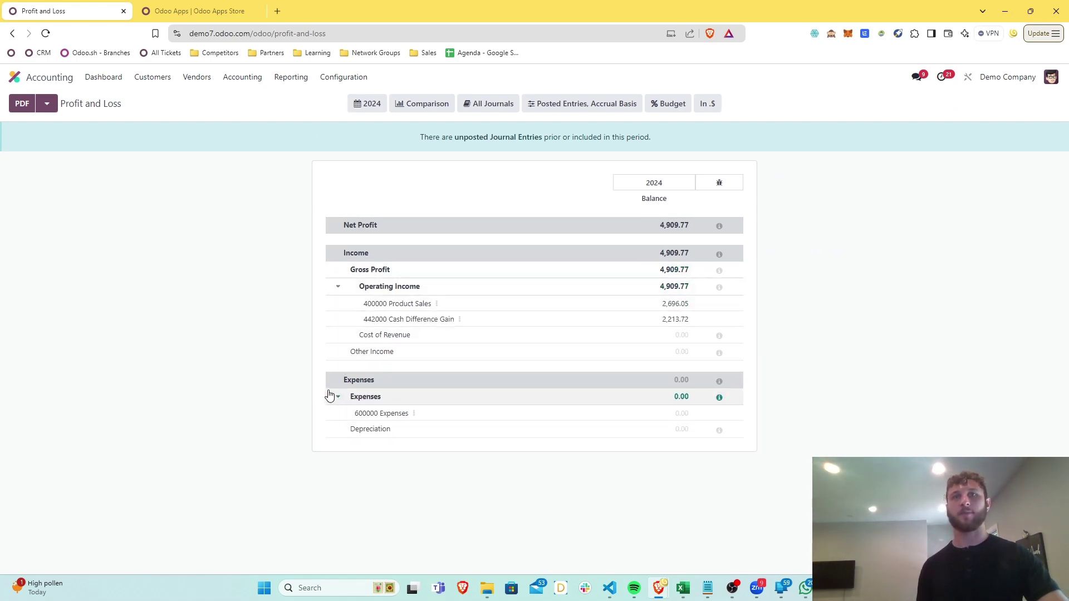
left_click(438, 304)
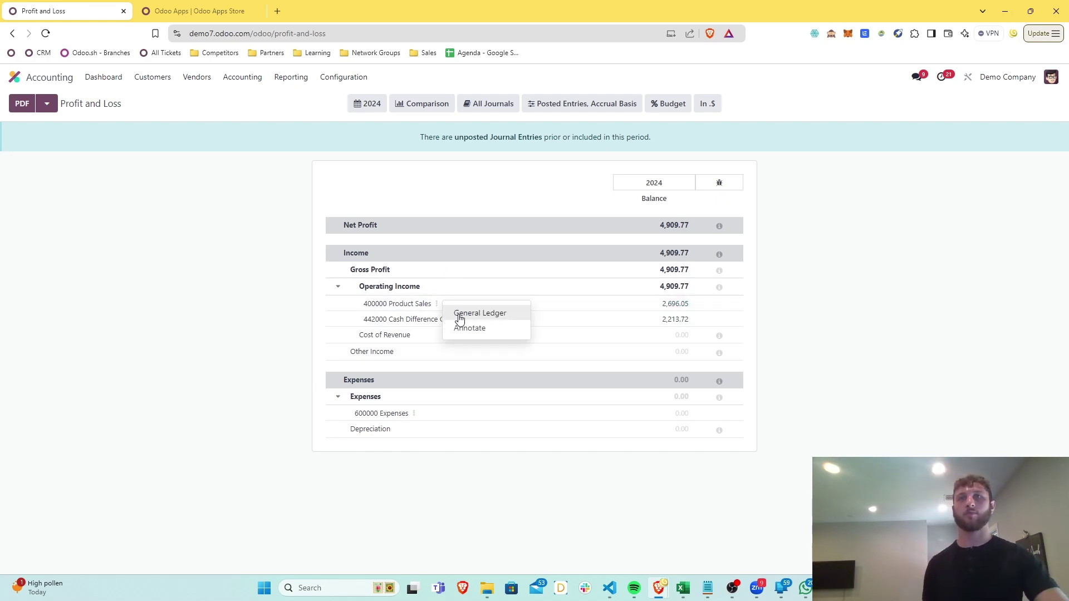
left_click(460, 315)
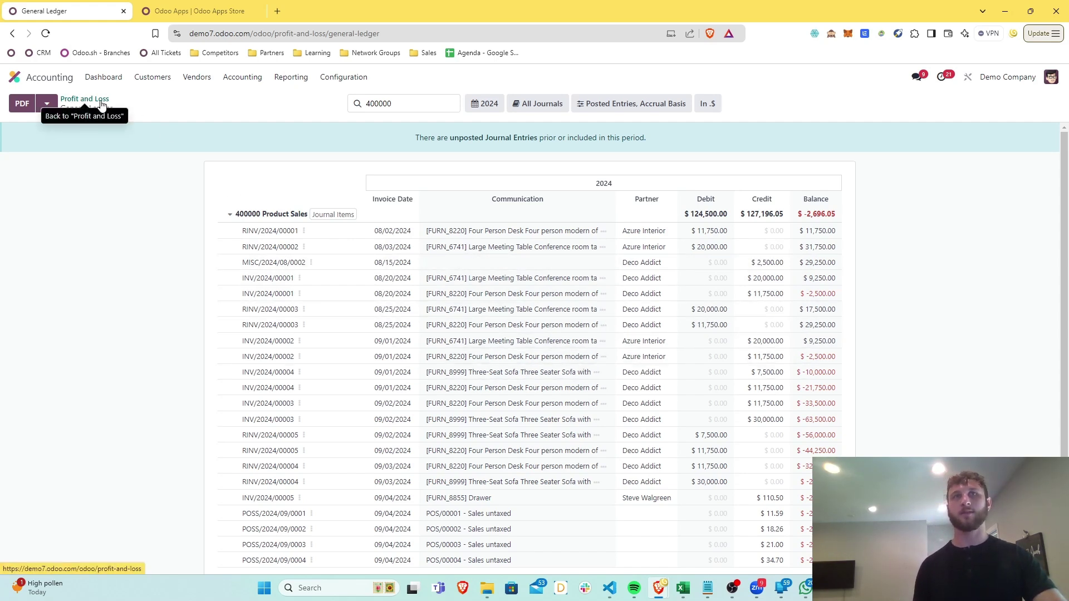
left_click(102, 105)
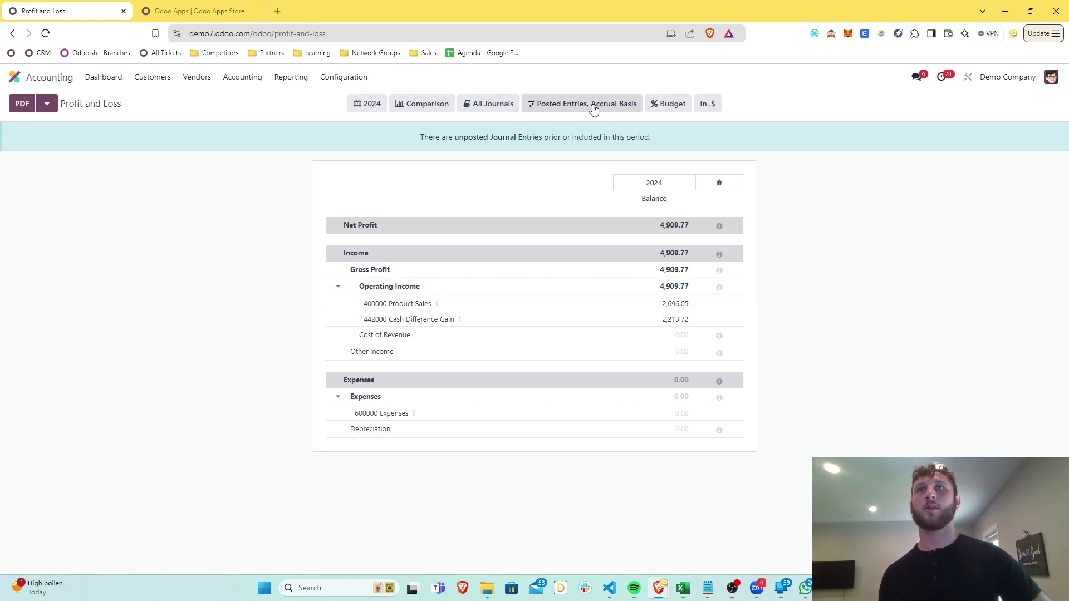
Switch the report to cash basis and back to accrual, then check the Journals and Comparison options
left_click(621, 105)
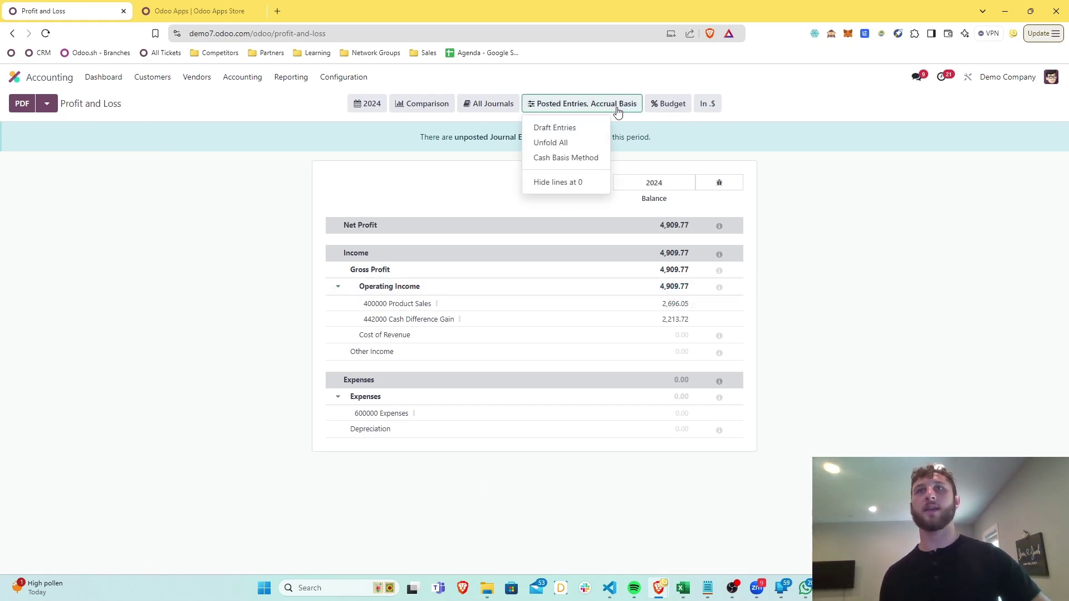
left_click(577, 159)
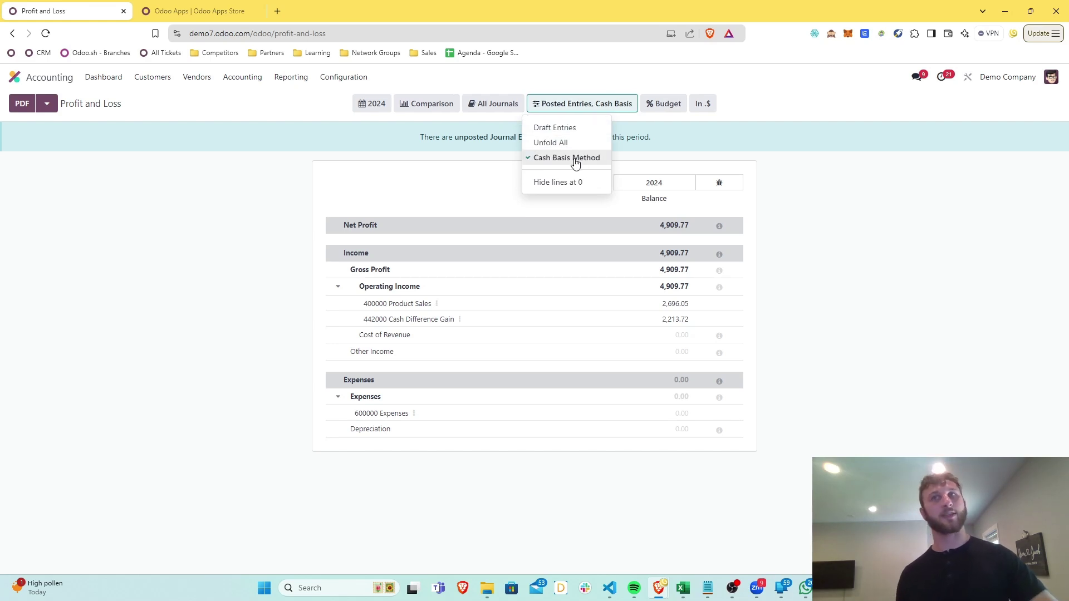
left_click(364, 138)
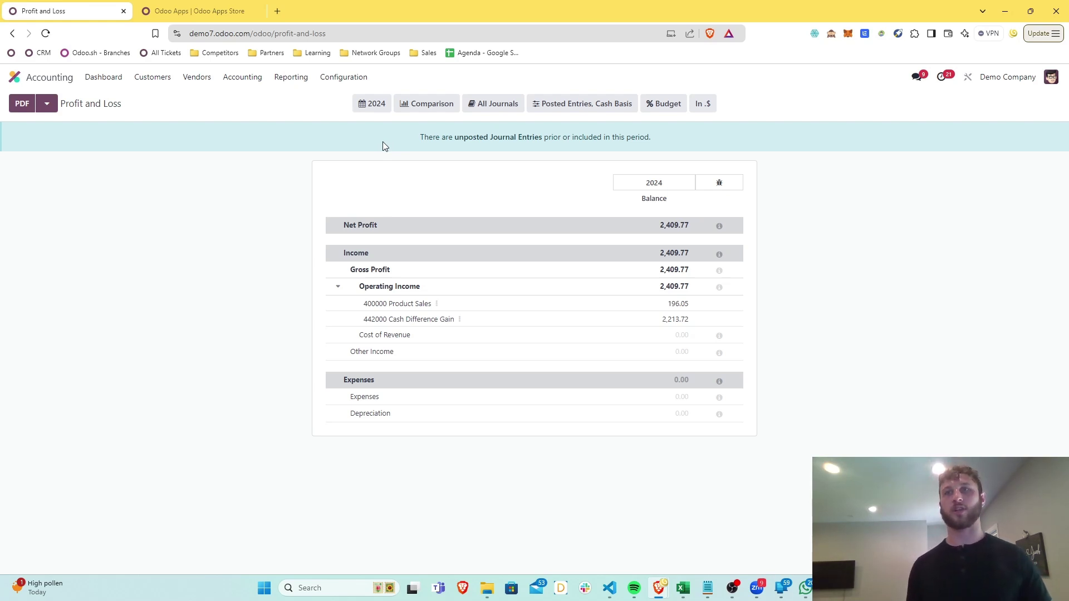
left_click(596, 103)
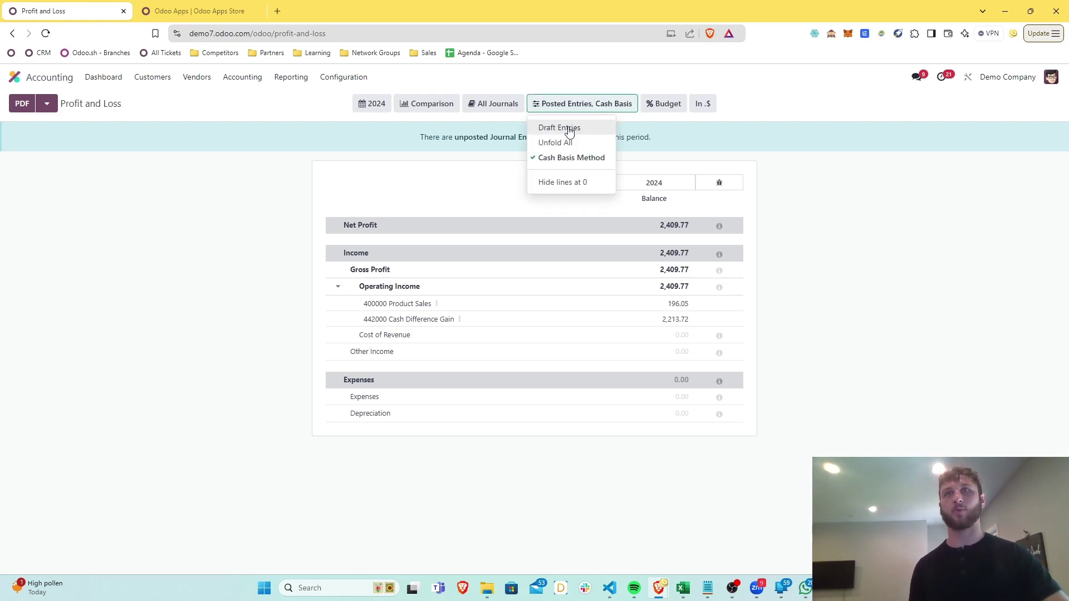
left_click(566, 157)
left_click(492, 105)
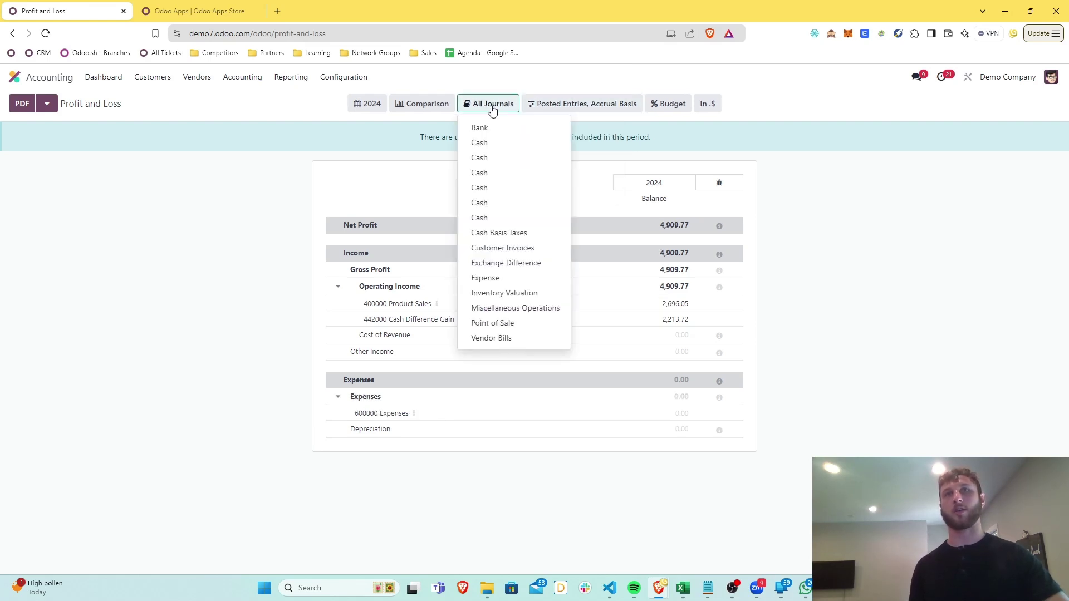
left_click(493, 109)
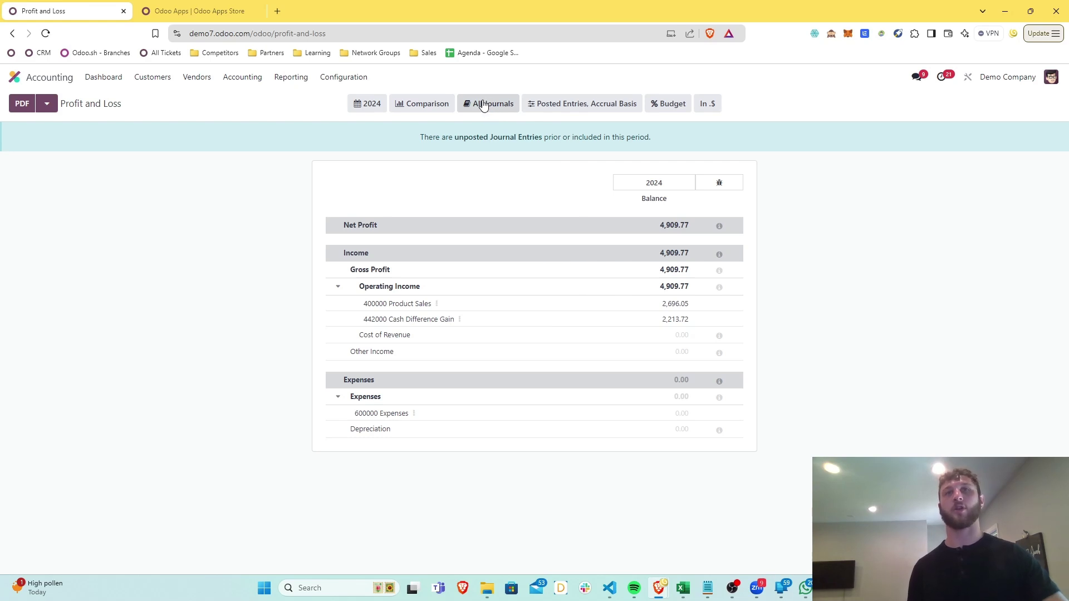
left_click(445, 107)
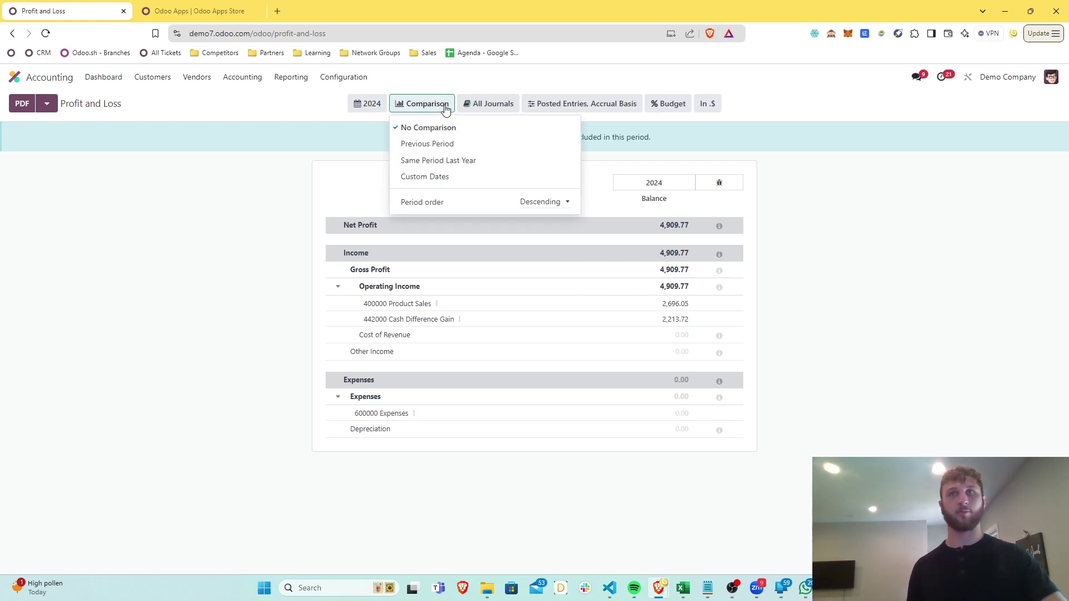
left_click(438, 109)
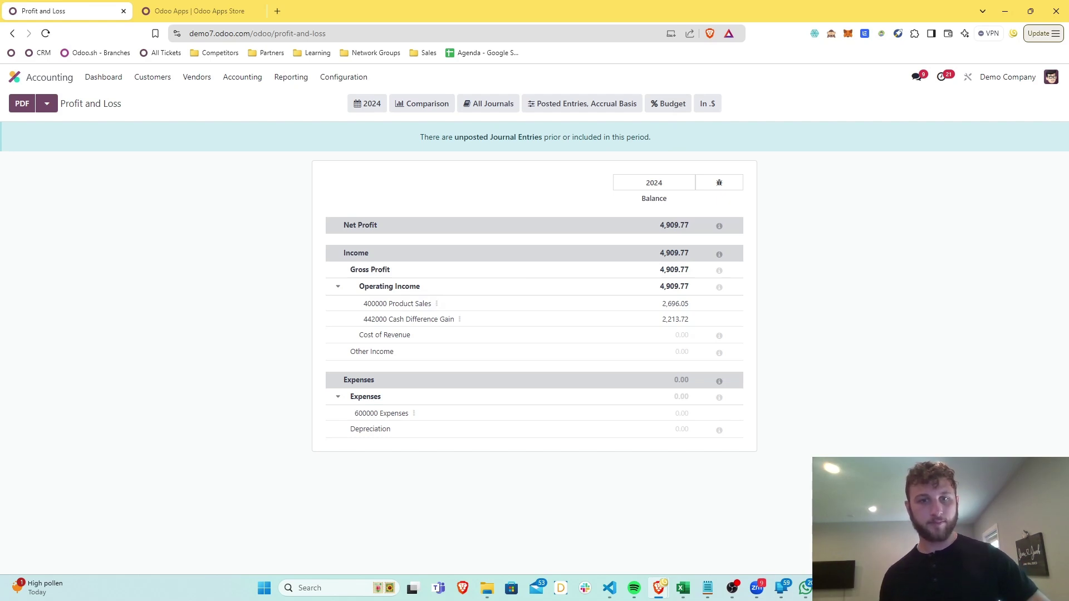
Pass through the Accounting dashboard, then open the Dashboards app's sales figures
left_click(107, 81)
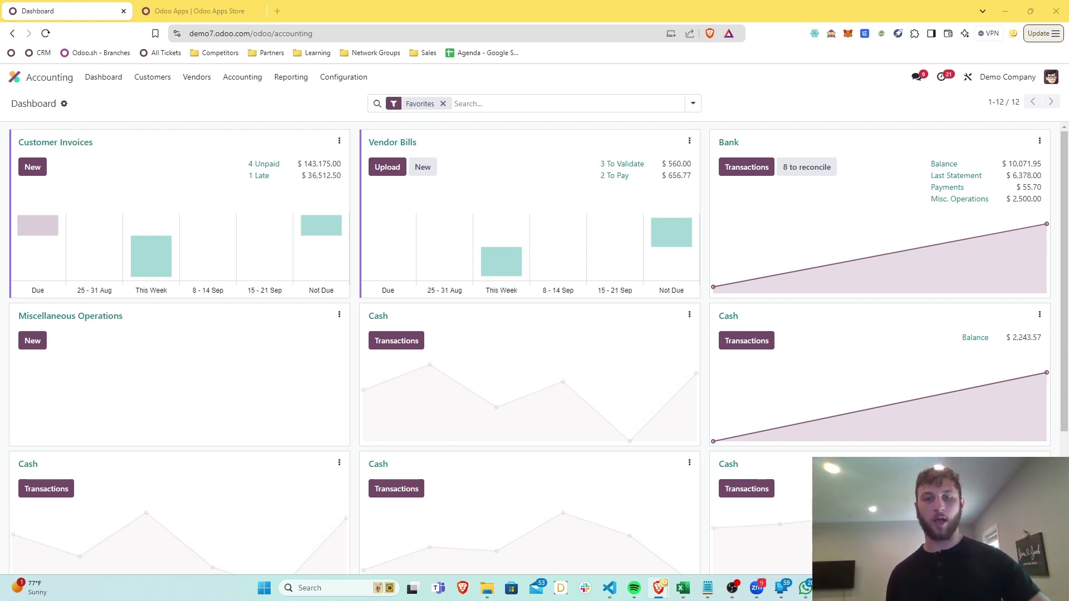
left_click(53, 78)
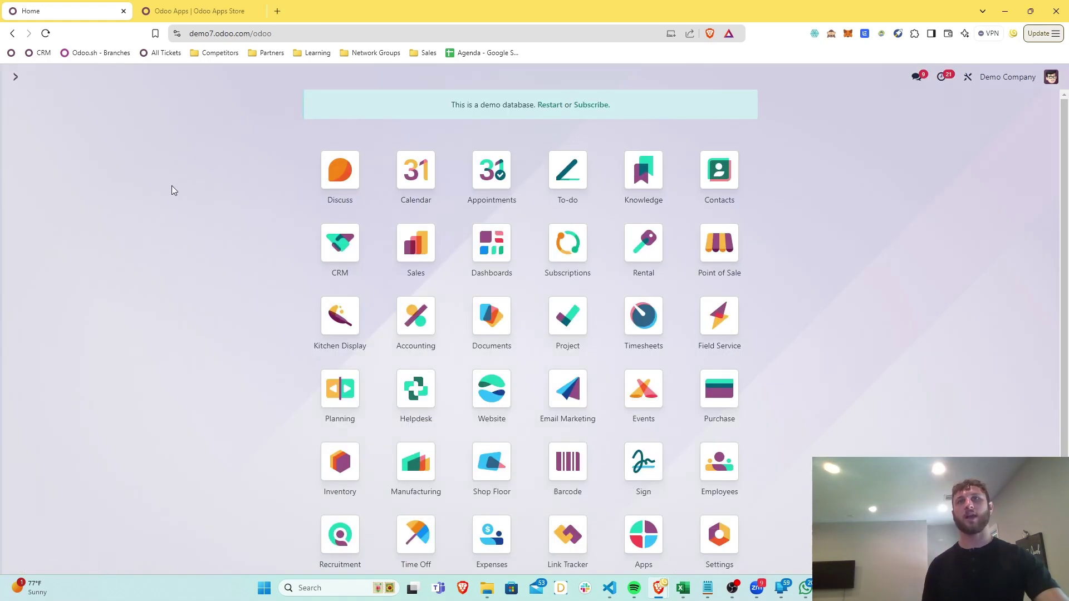
left_click(475, 259)
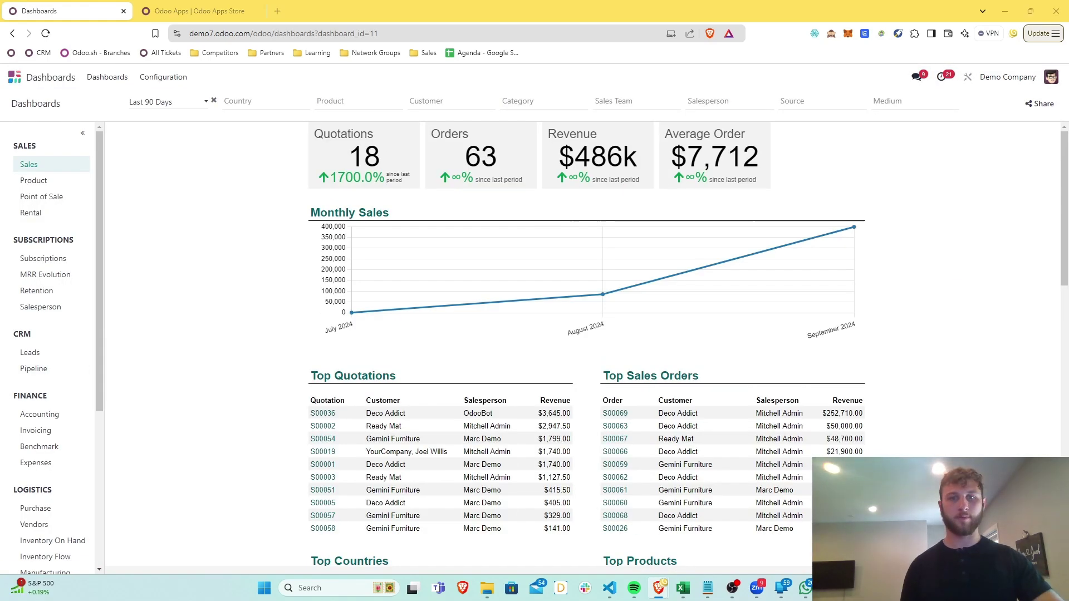